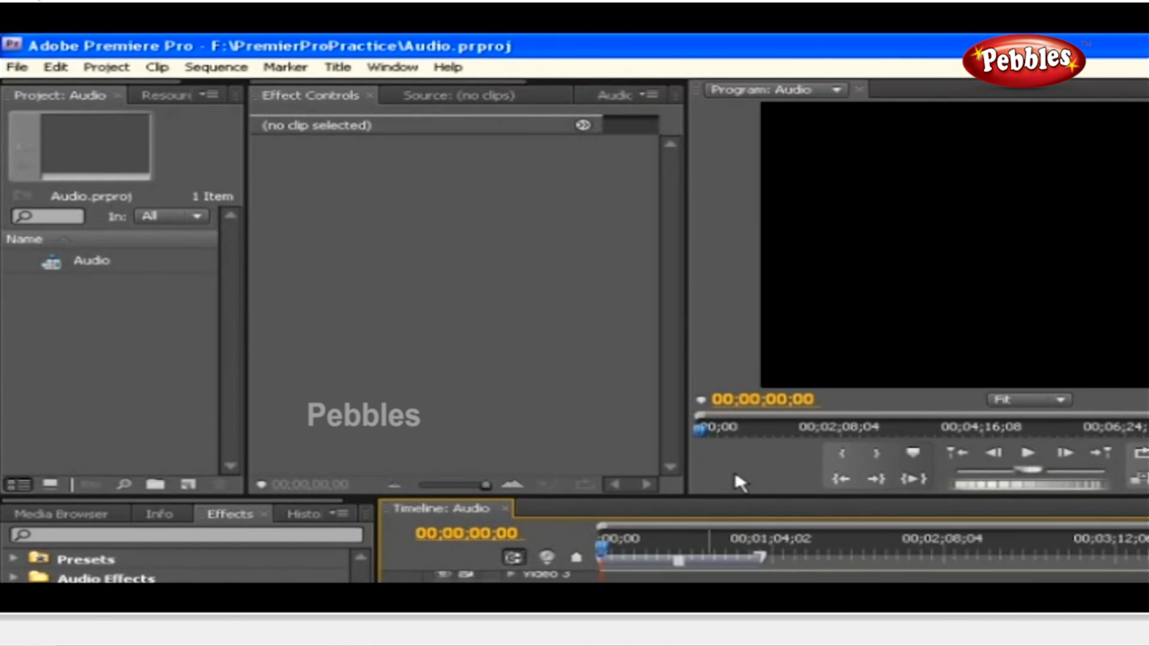
# - Open the audio preferences and set the 5.1 mixdown type to Front Only
pyautogui.click(57, 67)
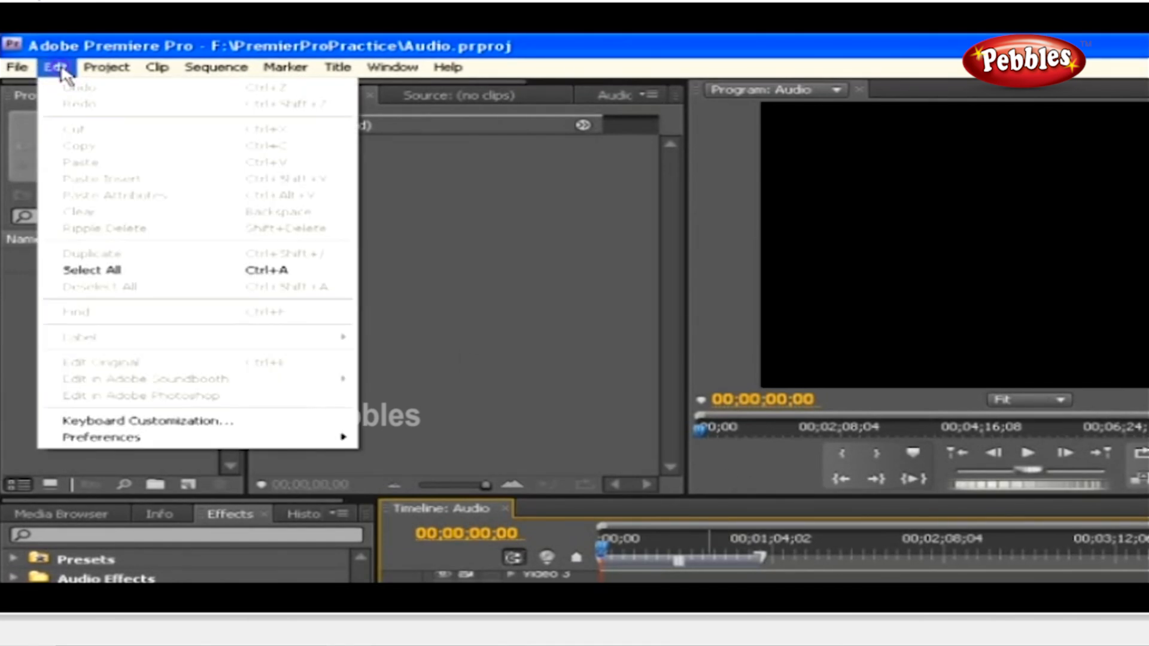
pyautogui.moveTo(103, 441)
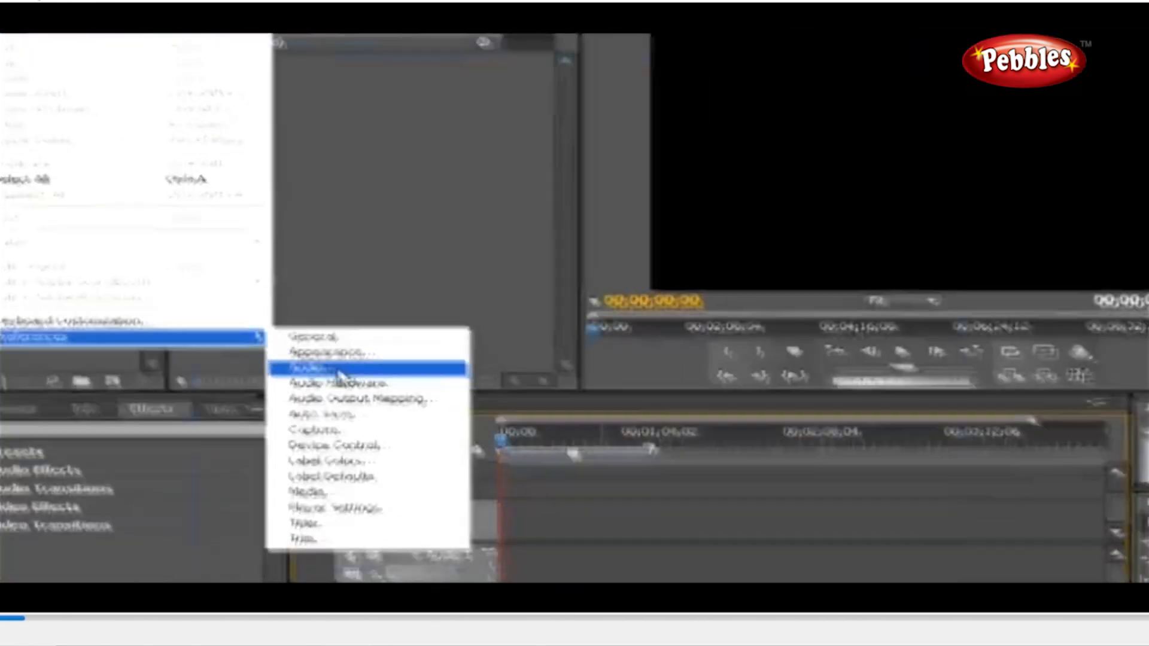
pyautogui.click(338, 369)
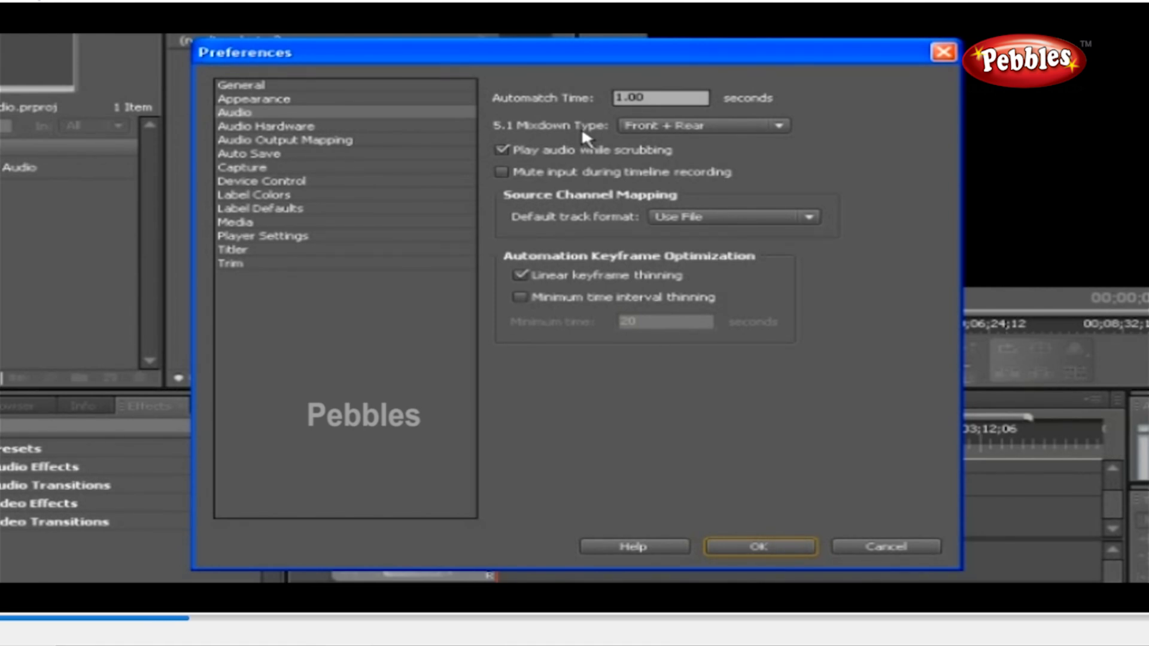
pyautogui.click(707, 126)
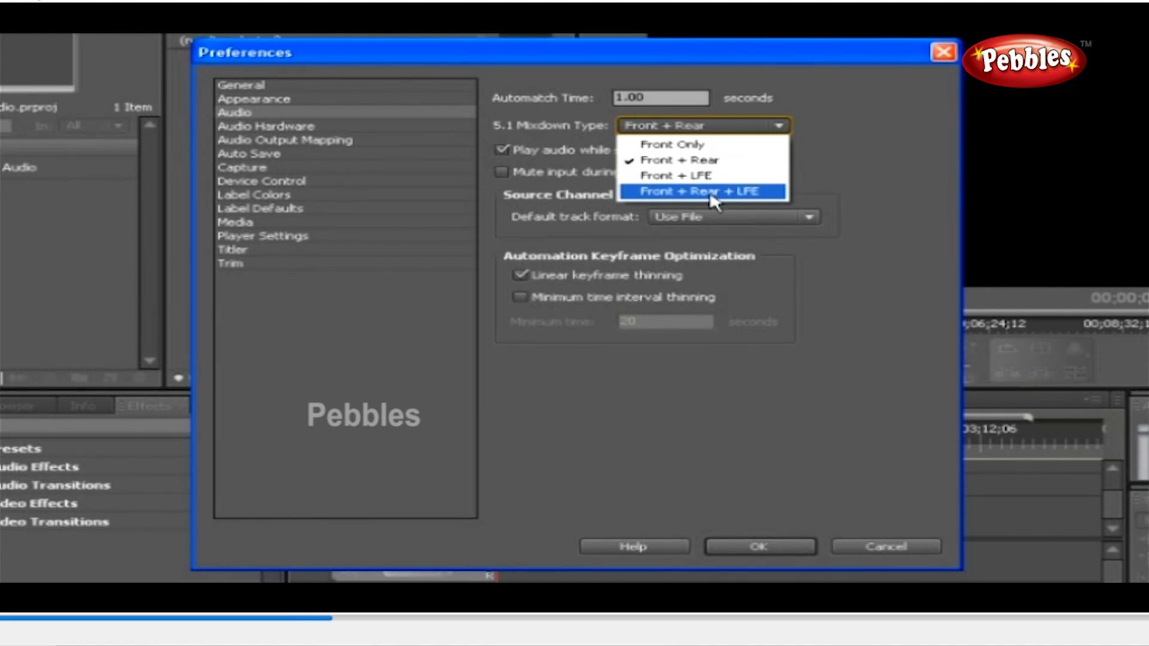
pyautogui.click(691, 150)
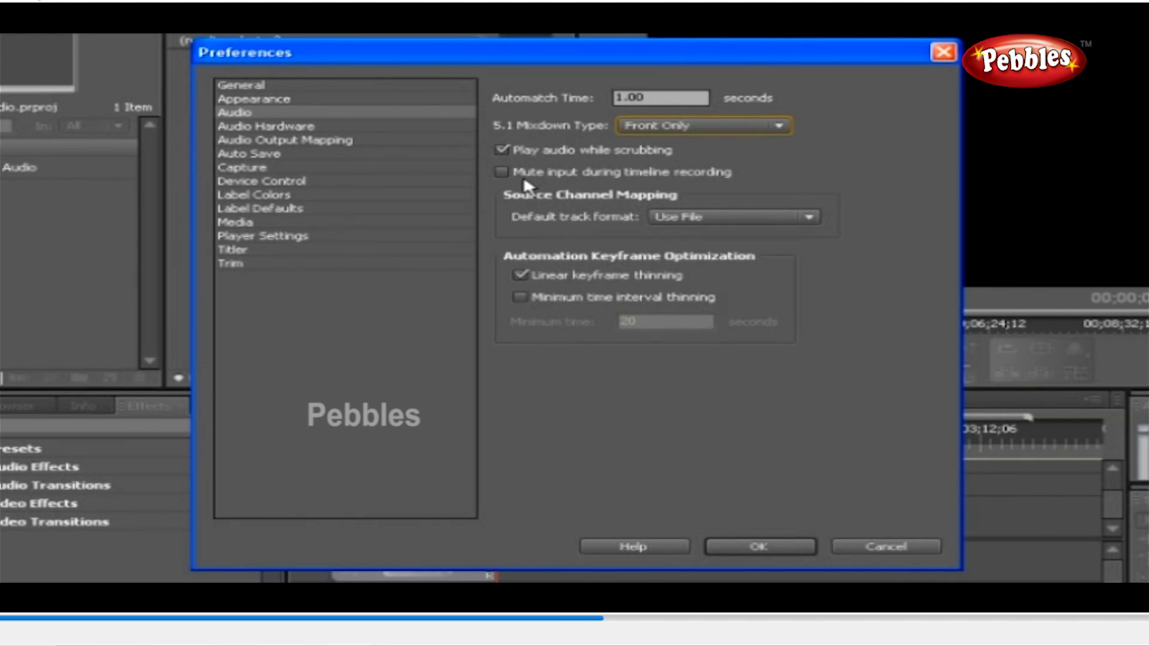
pyautogui.click(501, 169)
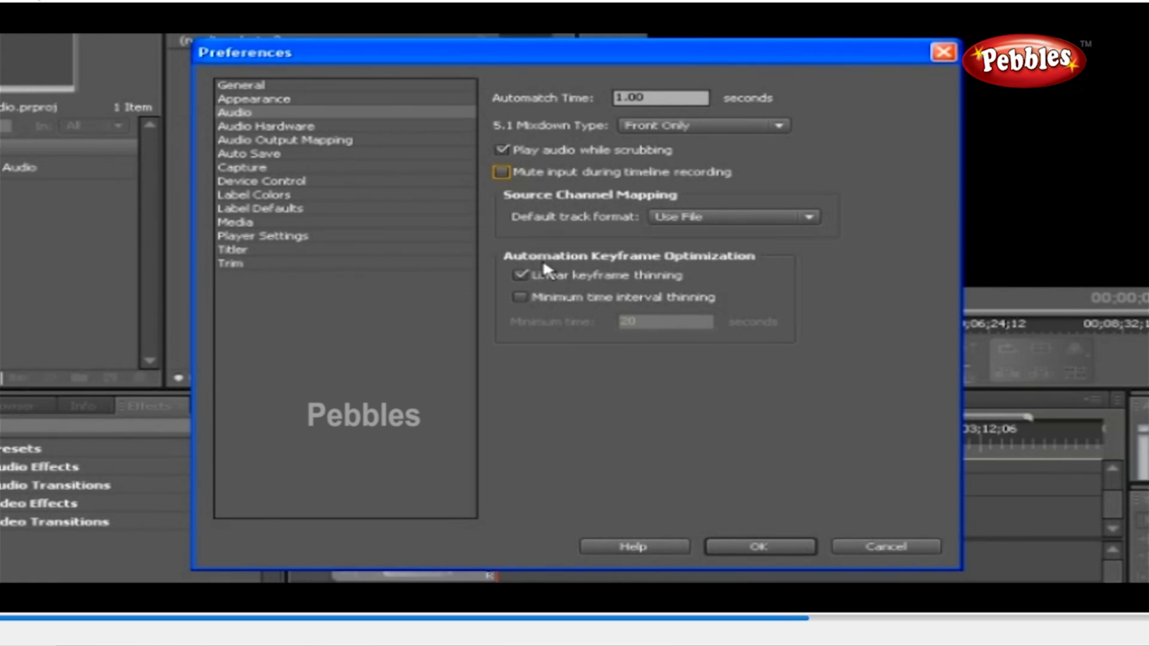
# - In the audio hardware preferences, choose Premiere Pro WDM Sound as default device, then review and accept the ASIO input and output settings
pyautogui.click(293, 127)
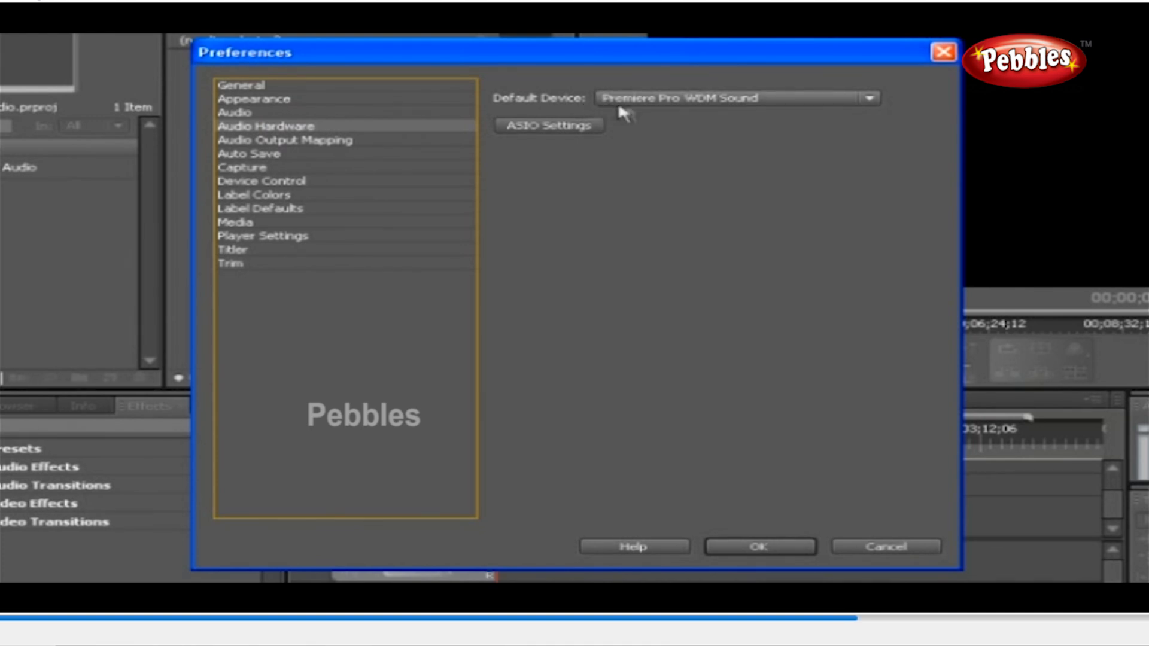
pyautogui.click(777, 99)
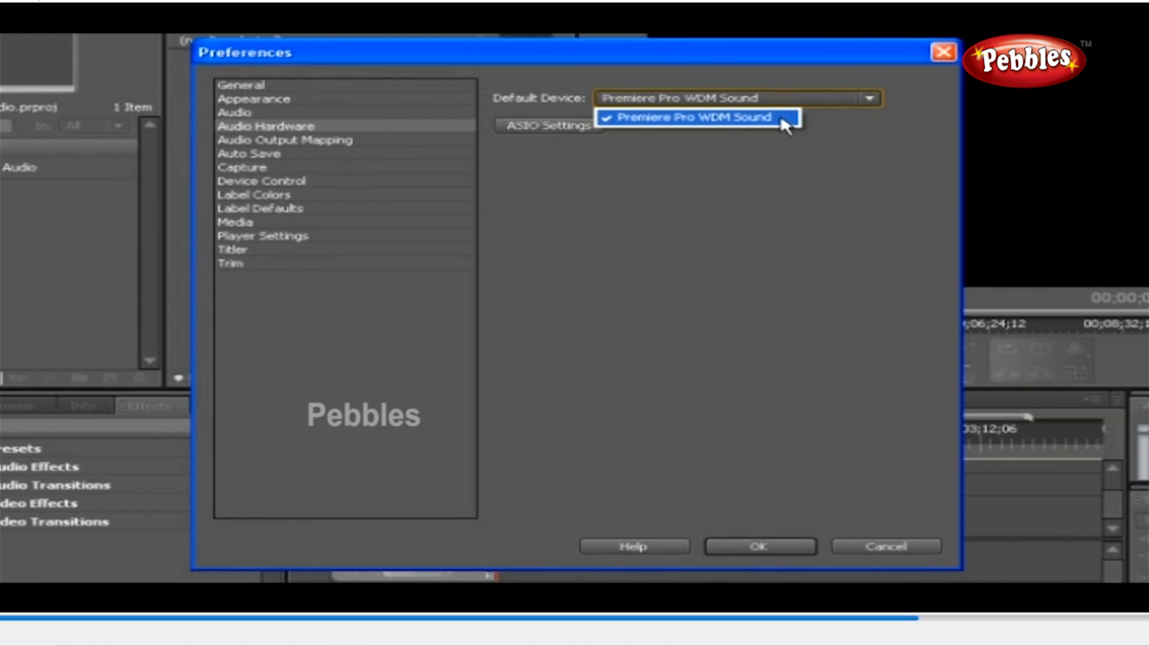
pyautogui.click(783, 121)
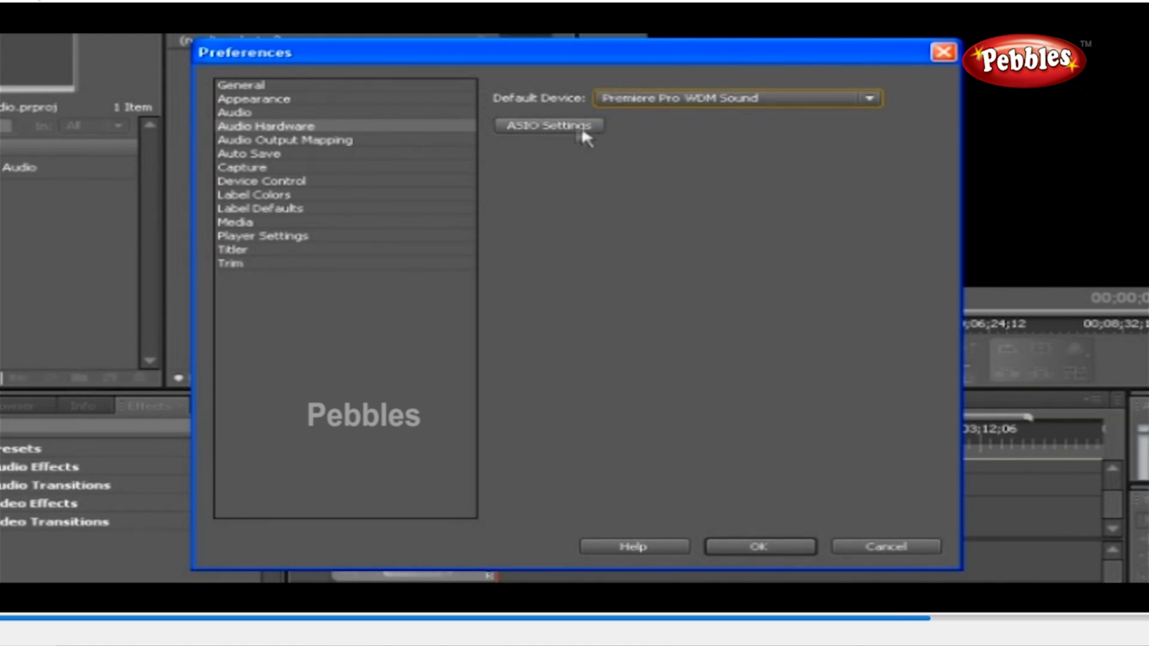
pyautogui.click(564, 133)
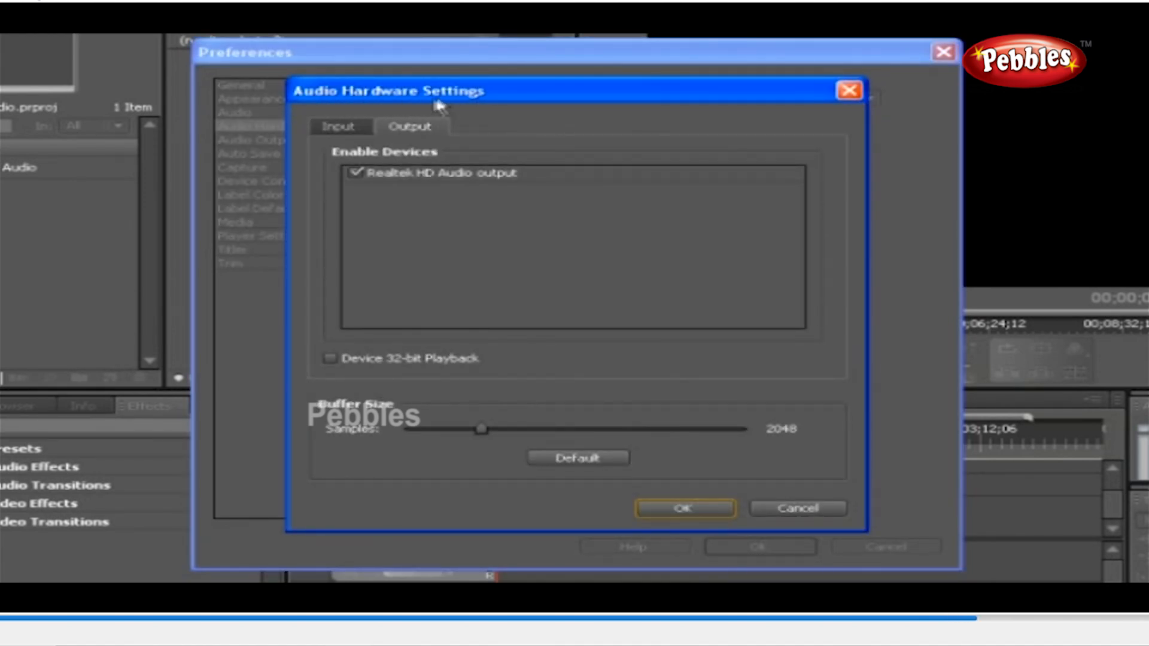
pyautogui.click(341, 122)
pyautogui.click(414, 126)
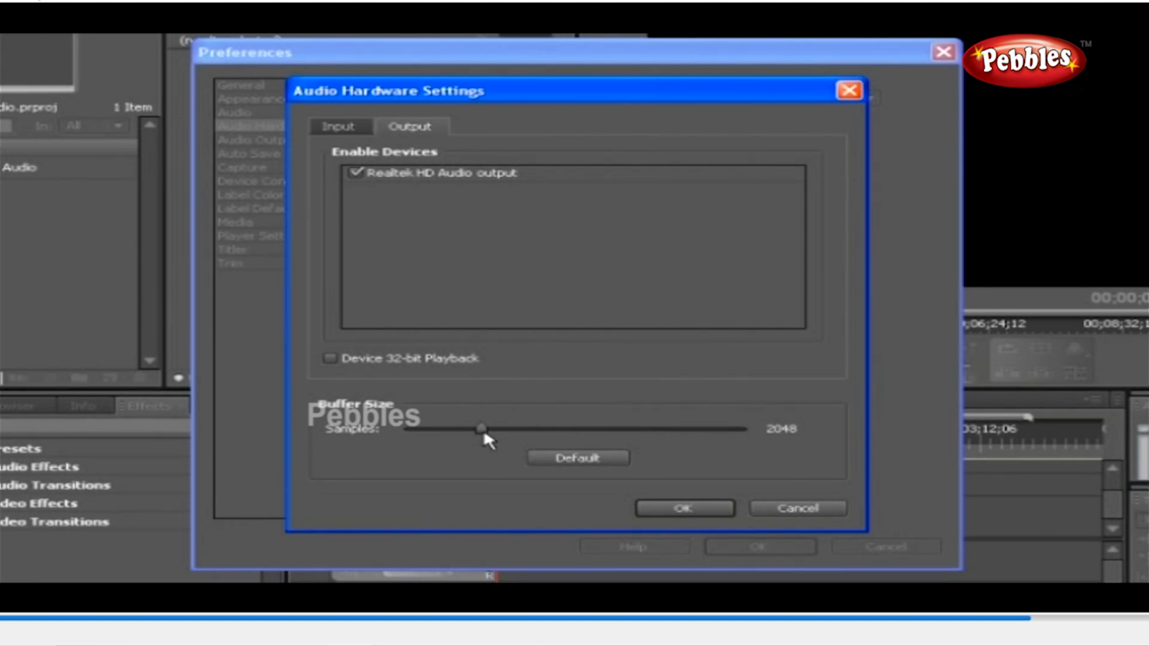
pyautogui.click(681, 509)
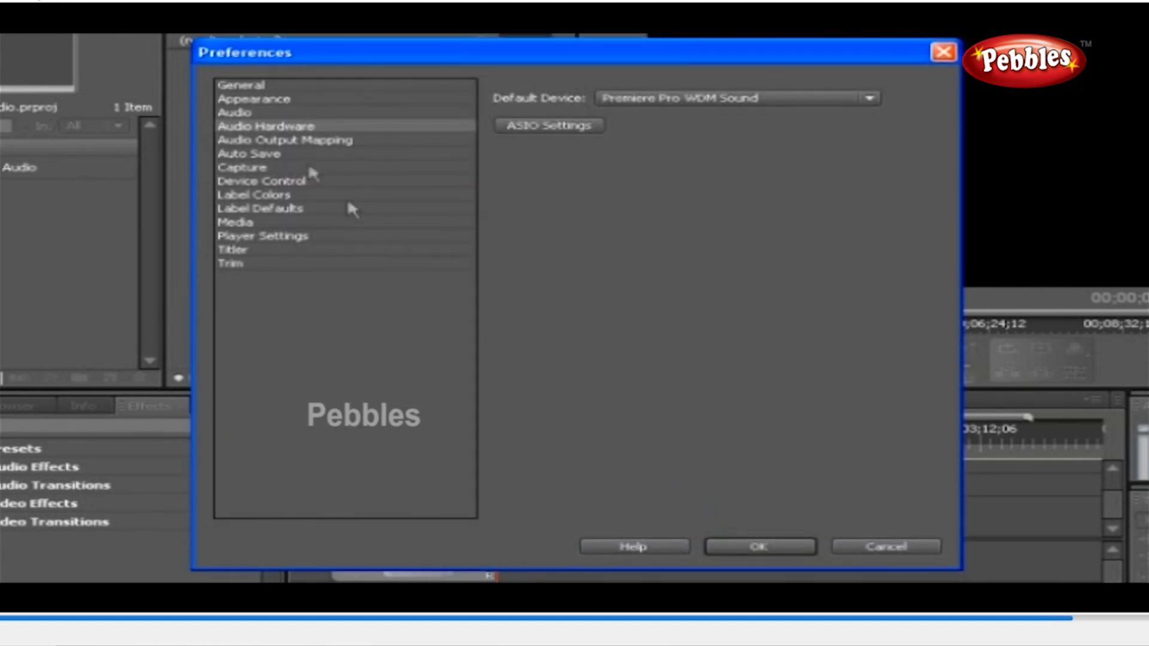
# - Review the audio output mapping for Premiere Pro WDM Sound and apply the preferences
pyautogui.click(280, 142)
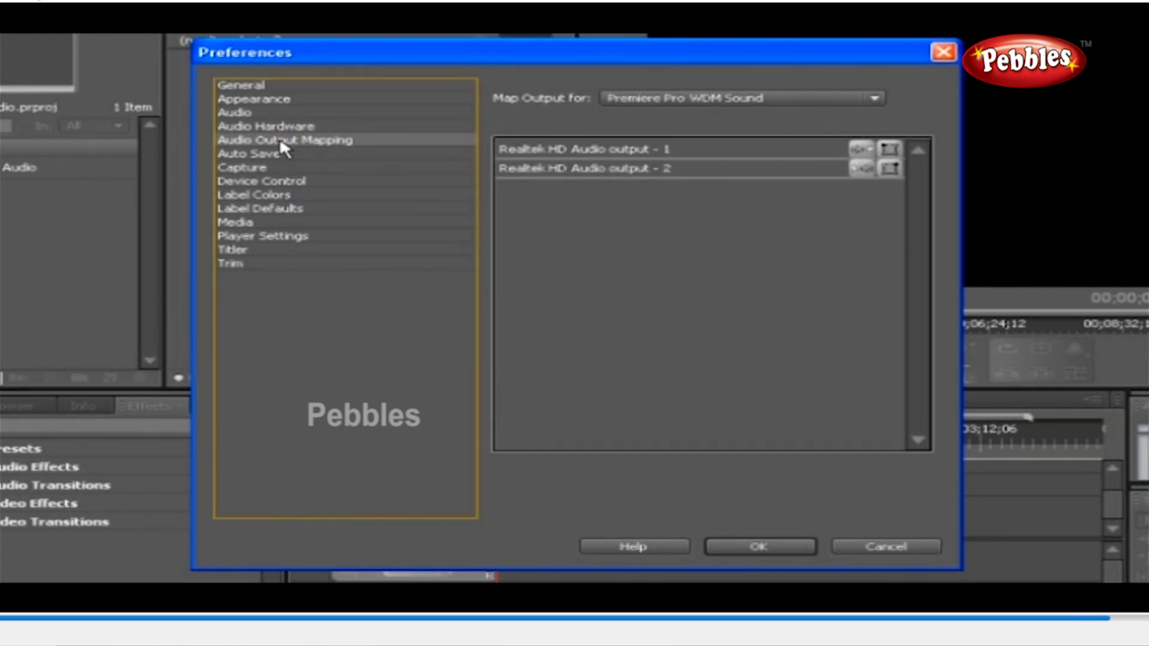
pyautogui.click(703, 96)
pyautogui.click(703, 97)
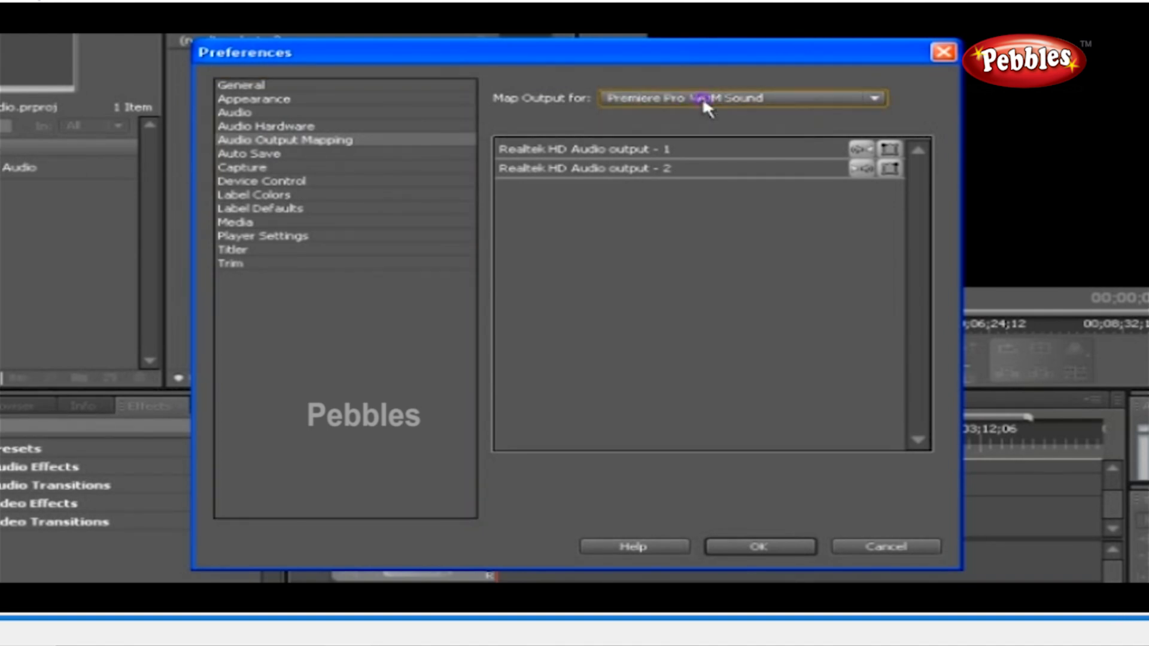
pyautogui.click(892, 153)
pyautogui.click(729, 547)
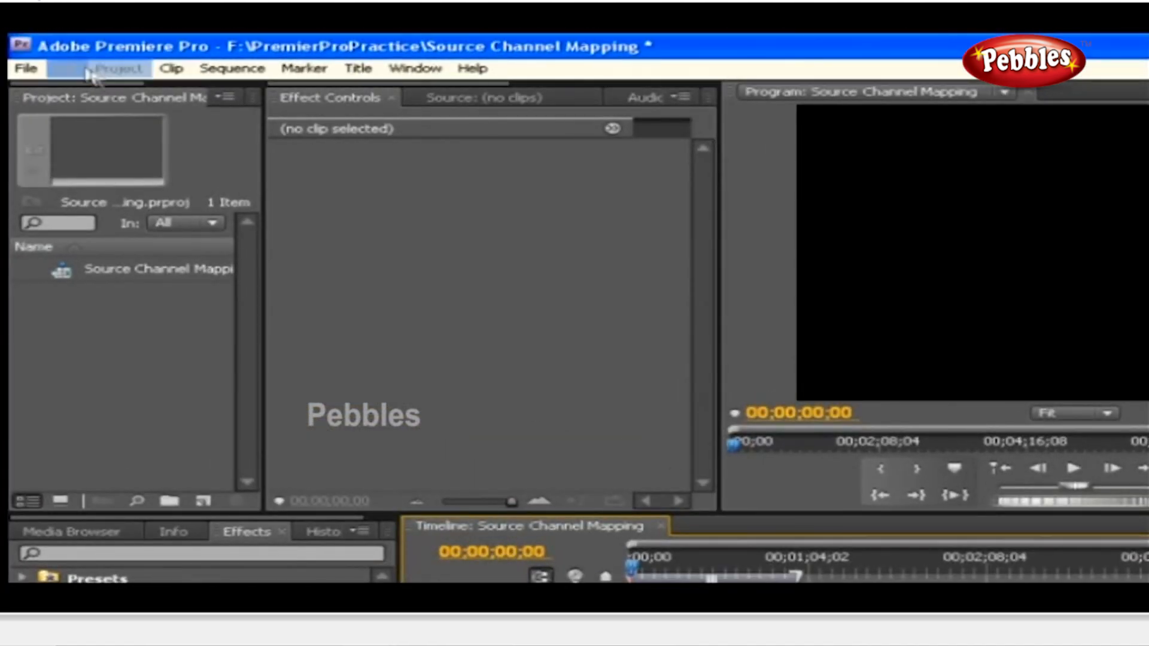
# - In the audio preferences, set the source channel mapping's default track format to Use File and apply it
pyautogui.click(88, 72)
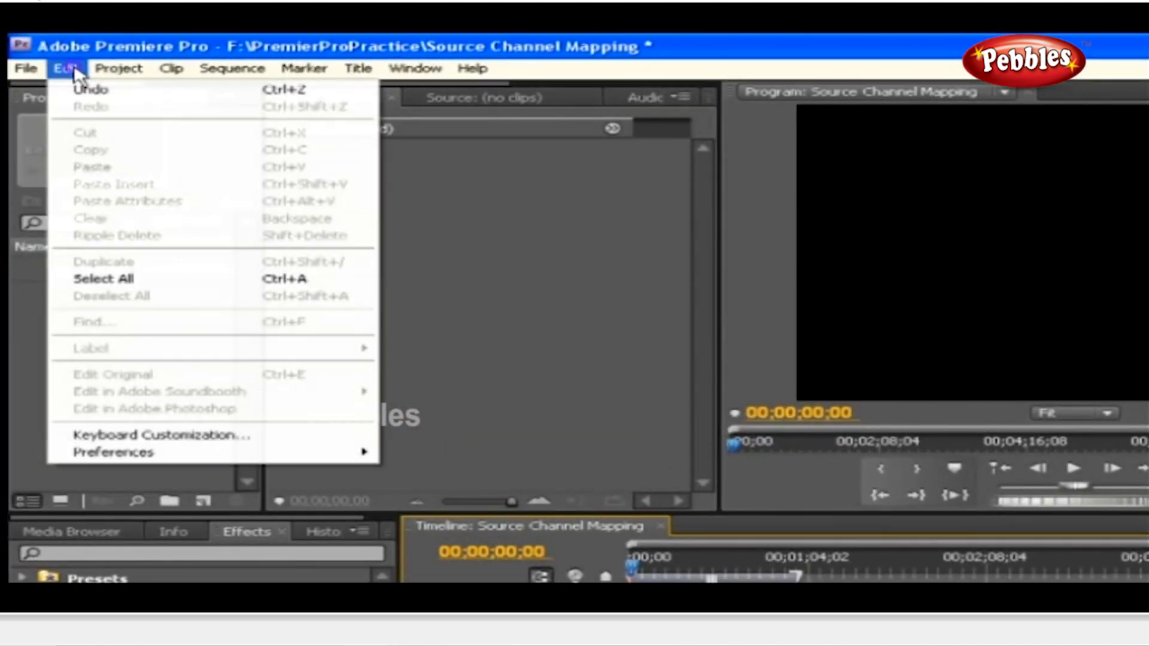
pyautogui.moveTo(182, 459)
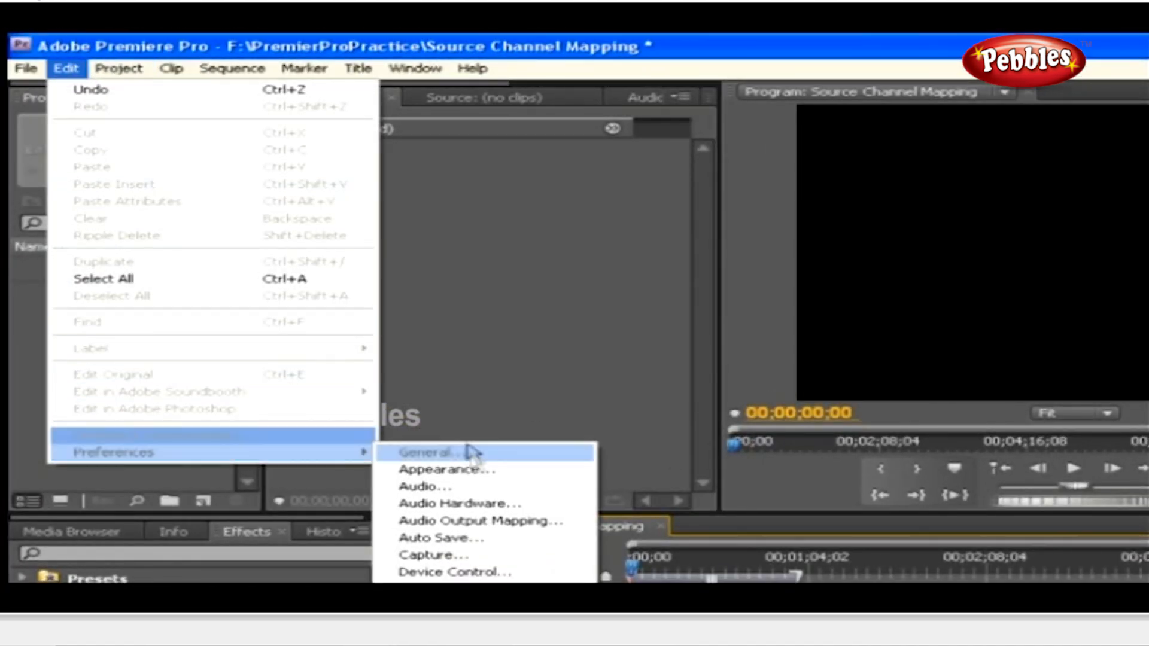
pyautogui.click(484, 486)
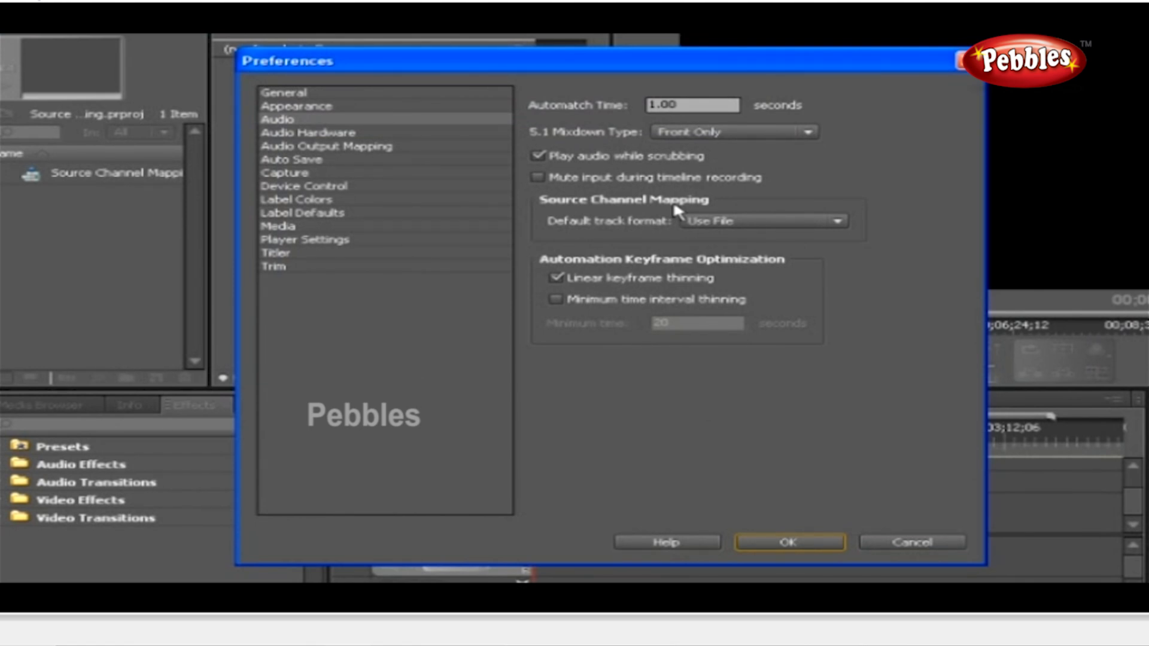
pyautogui.click(751, 222)
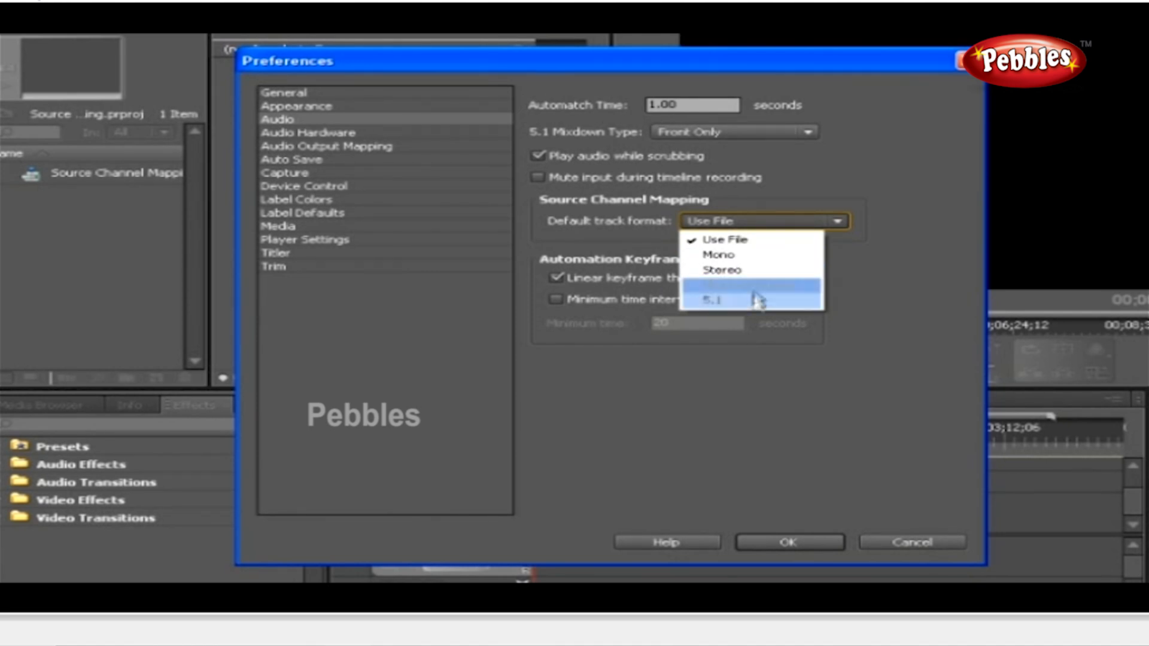
pyautogui.click(765, 241)
pyautogui.click(763, 543)
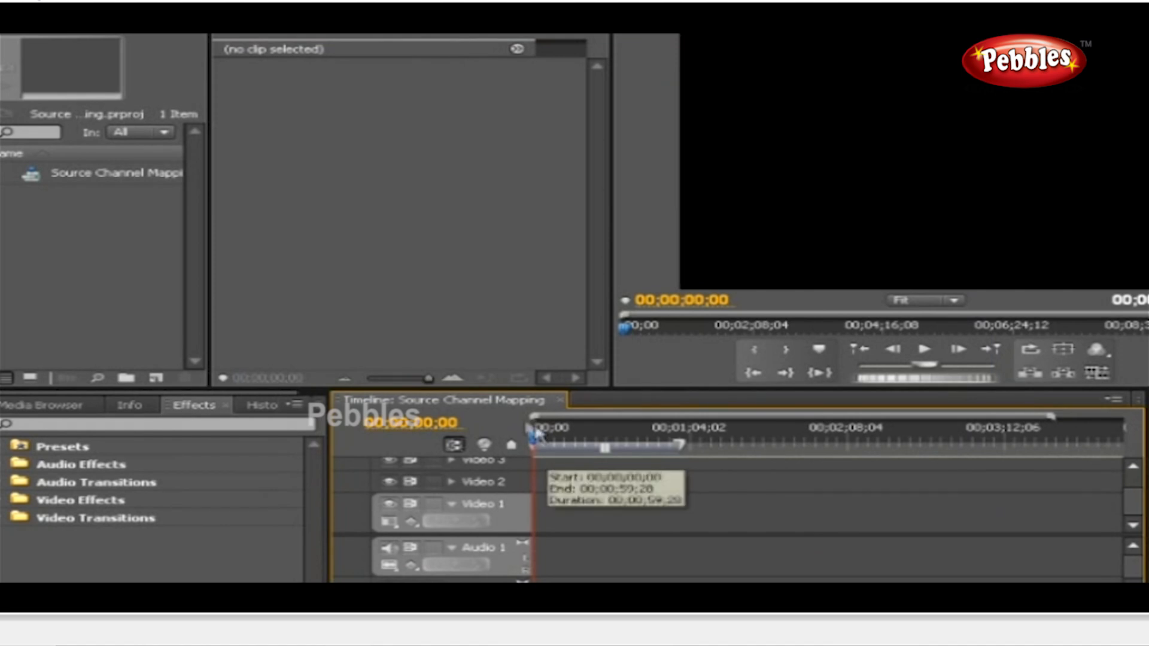
# - Import Nursery_ Rhyme.flv and playingheart.mp3 from the Used Media Files folder into the project
pyautogui.doubleClick(100, 266)
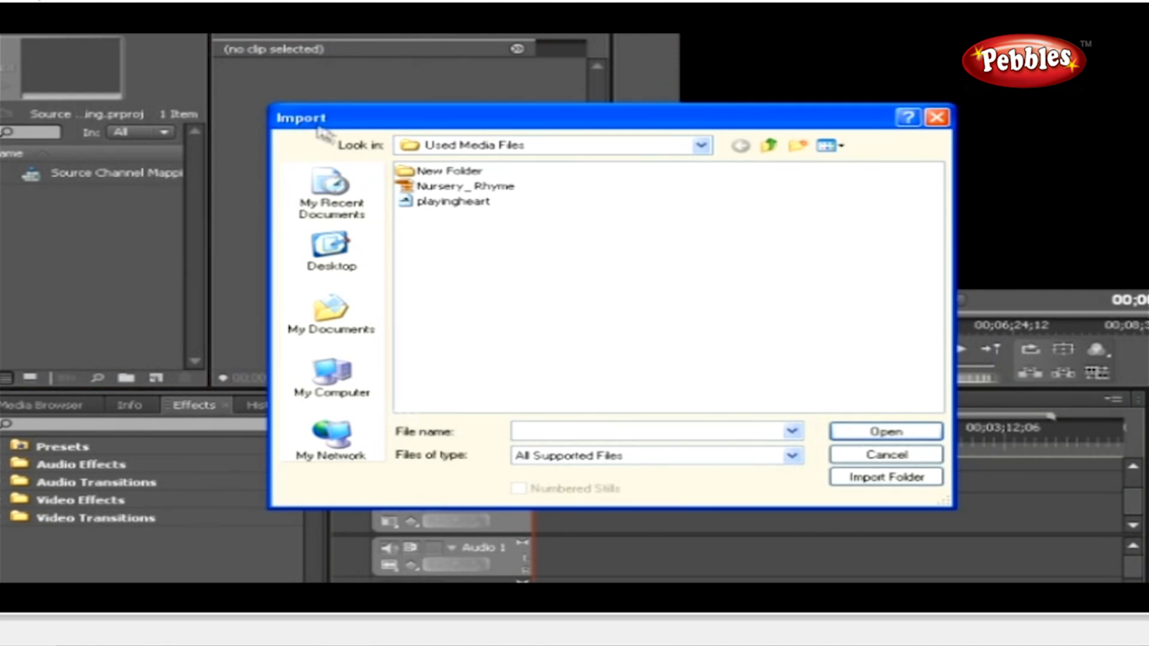
pyautogui.click(482, 191)
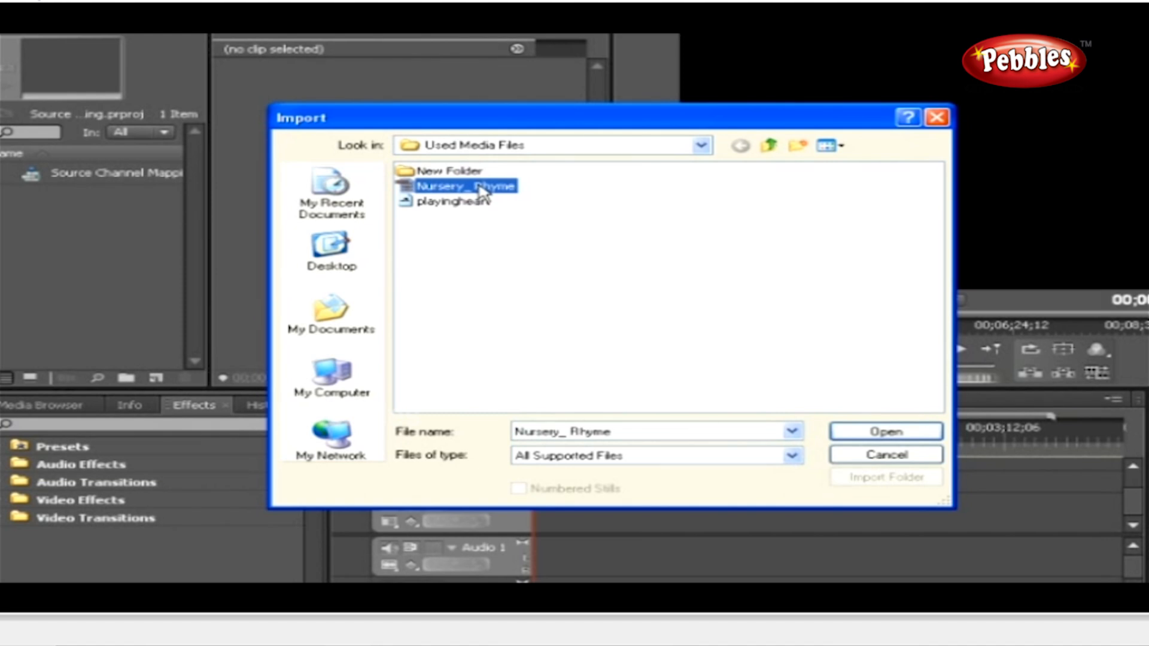
pyautogui.keyDown('ctrl'); pyautogui.click(480, 203); pyautogui.keyUp('ctrl')
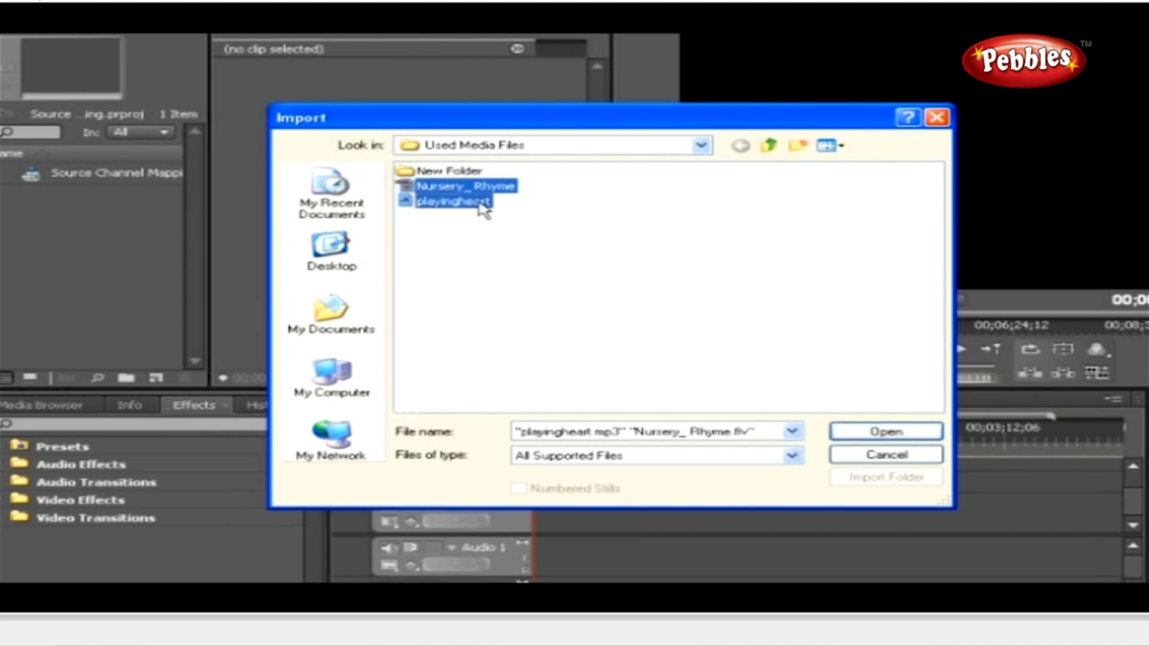
pyautogui.click(850, 432)
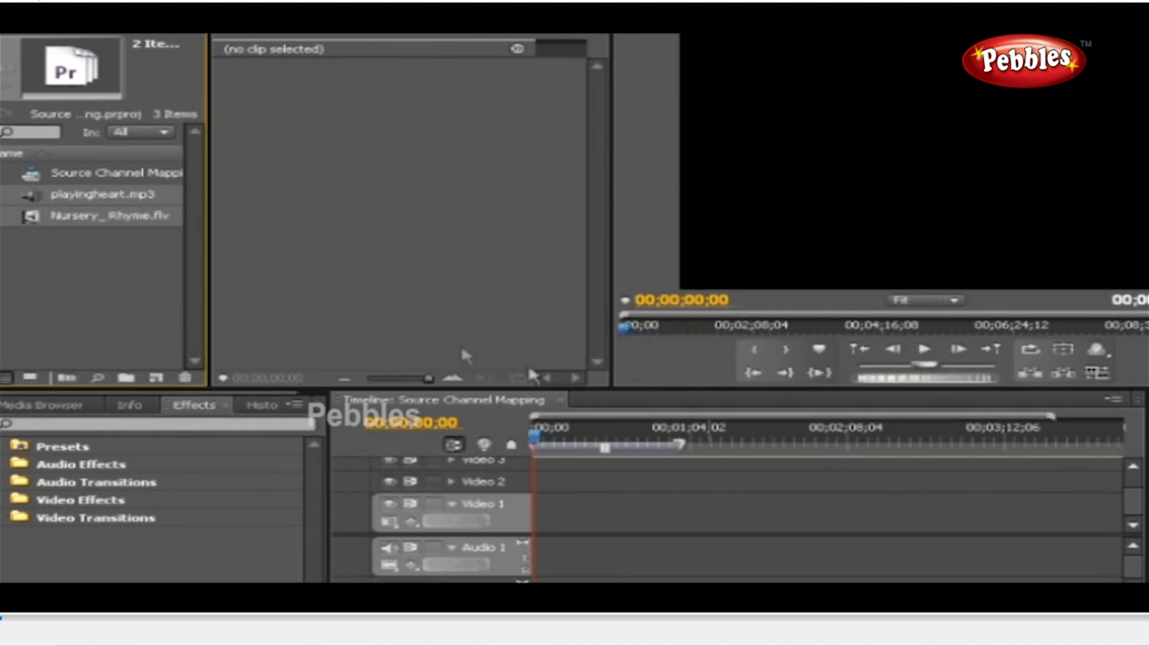
pyautogui.click(85, 246)
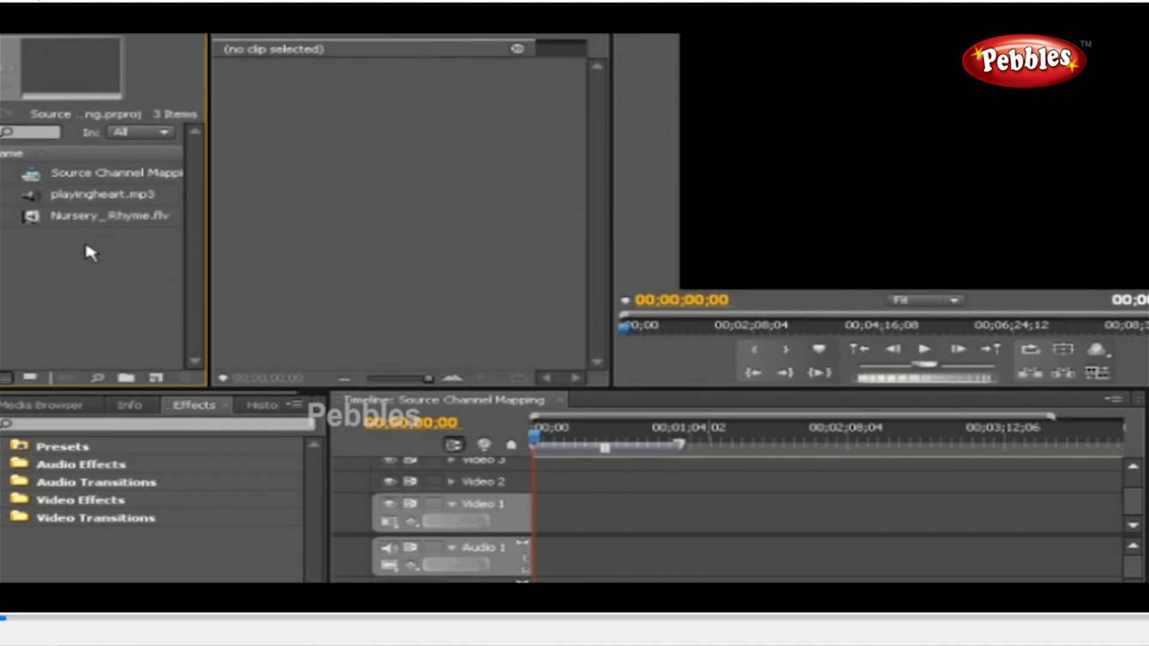
# - Widen the project panel and examine the audio channel format of Nursery_ Rhyme.flv and playingheart.mp3
pyautogui.click(31, 219)
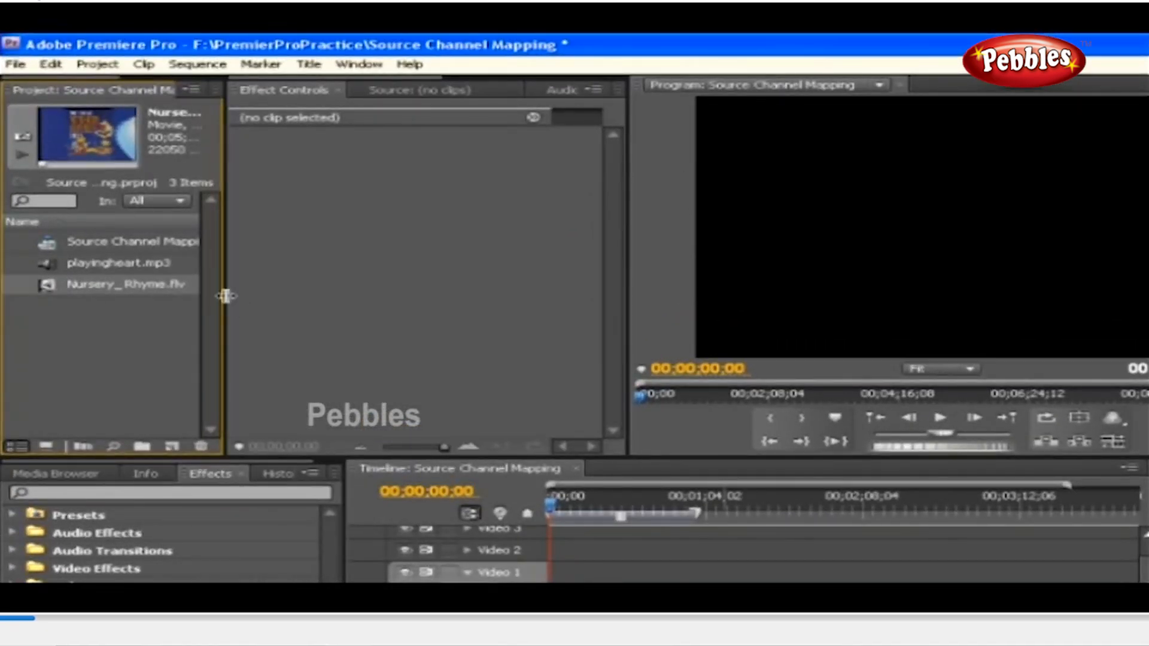
pyautogui.moveTo(225, 296); pyautogui.dragTo(380, 299)
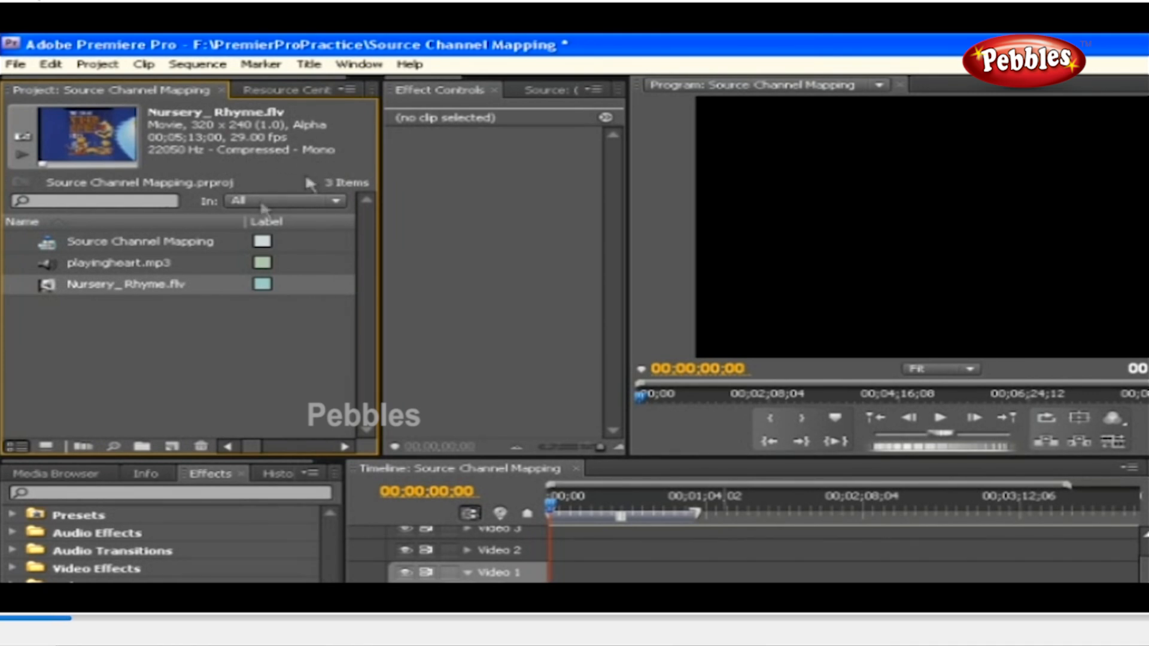
pyautogui.click(49, 268)
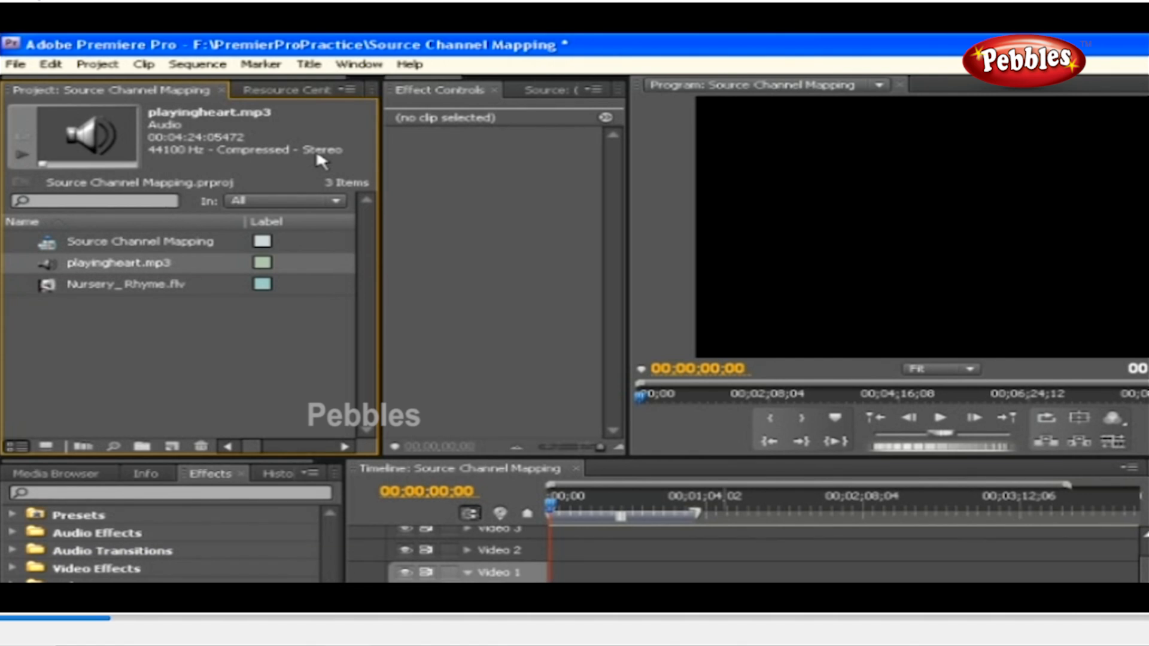
# - Place Nursery_ Rhyme.flv at the start of the Video 1 track and enlarge the timeline area to reveal its audio track
pyautogui.click(47, 285)
pyautogui.moveTo(48, 291); pyautogui.dragTo(559, 591)
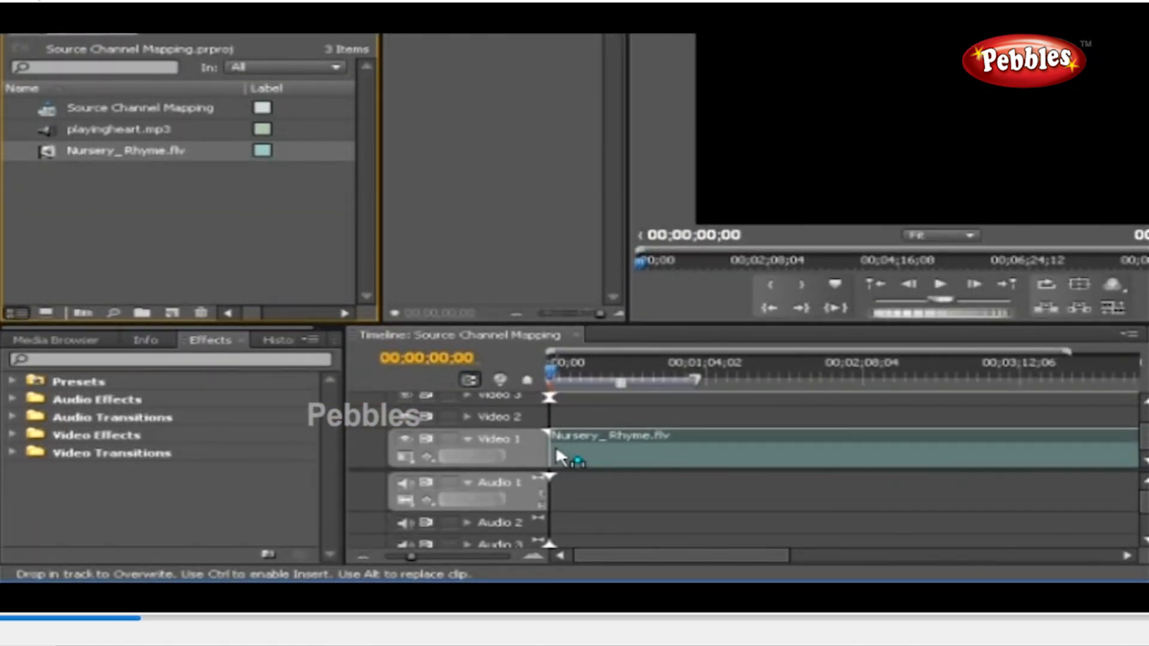
pyautogui.moveTo(555, 449)
pyautogui.mouseDown()
pyautogui.moveTo(558, 462)
pyautogui.moveTo(555, 452)
pyautogui.mouseUp()
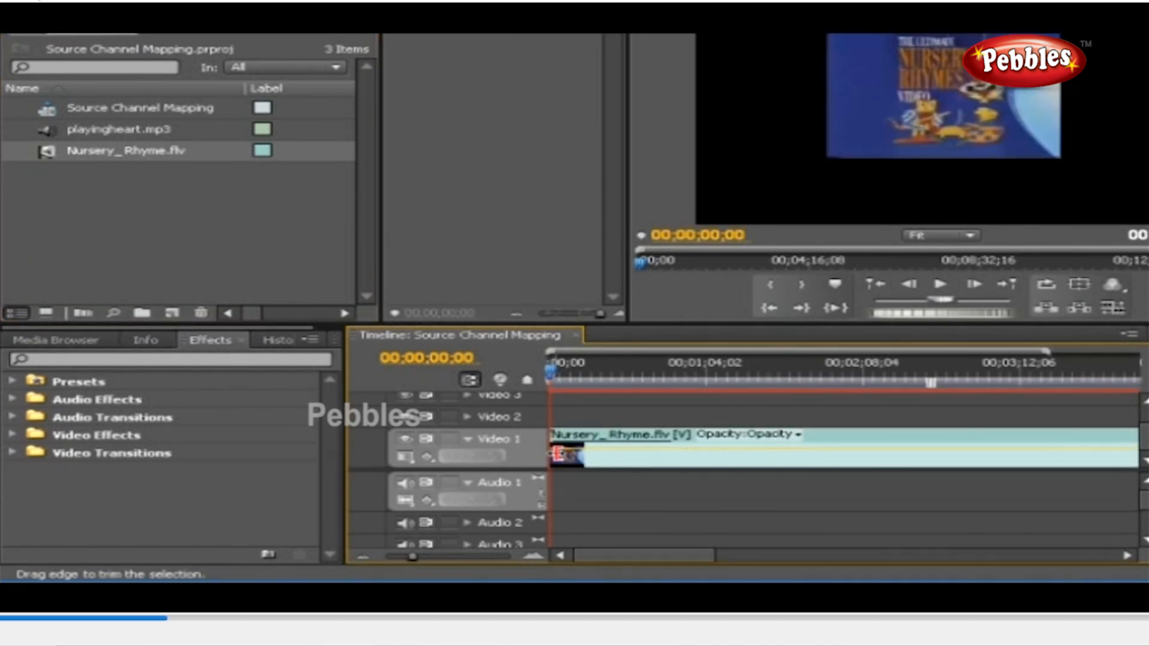
pyautogui.moveTo(655, 321); pyautogui.dragTo(656, 267)
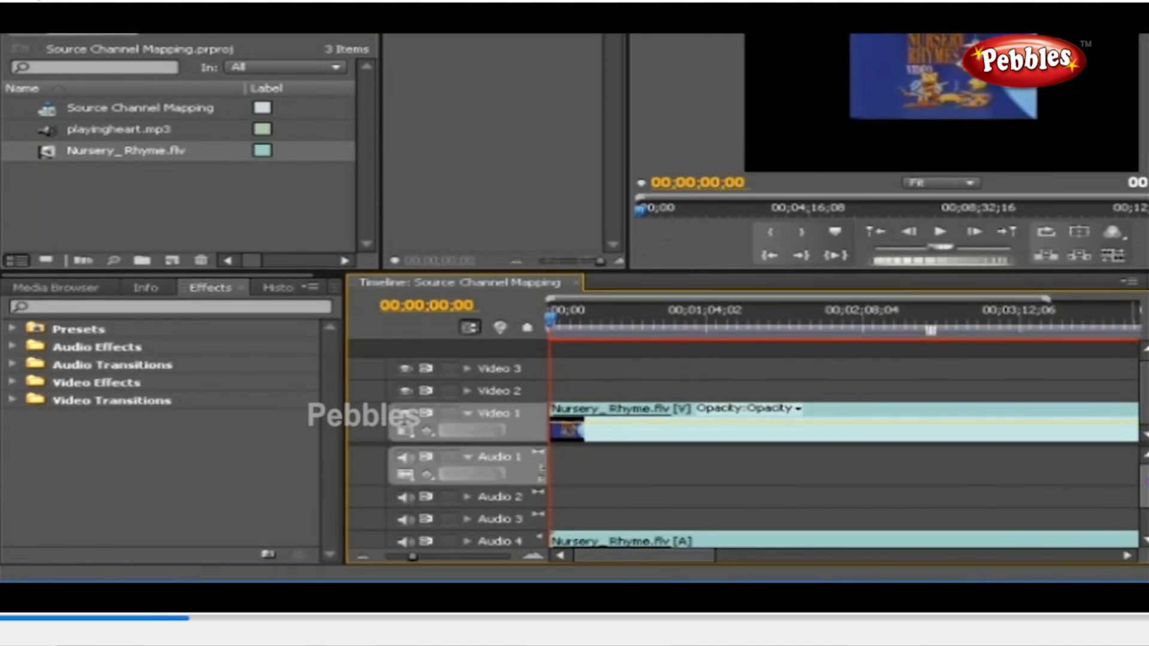
# - Delete all empty audio tracks from the Source Channel Mapping sequence, keeping the video tracks
pyautogui.scroll(-2, 406, 417)
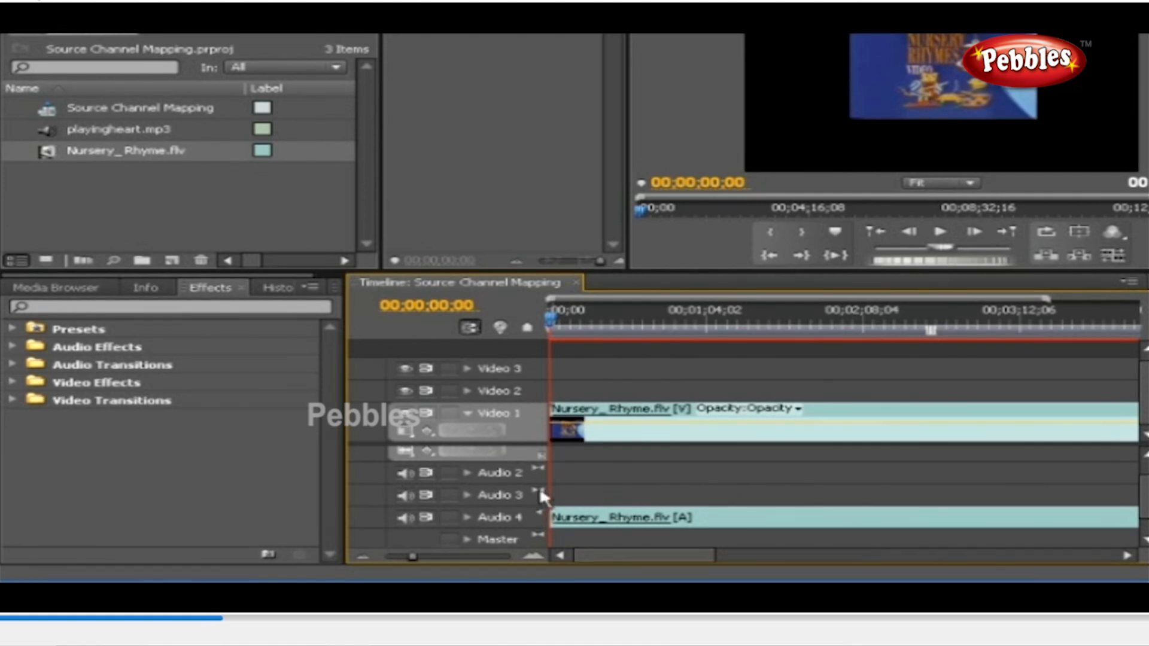
pyautogui.scroll(1, 1137, 503)
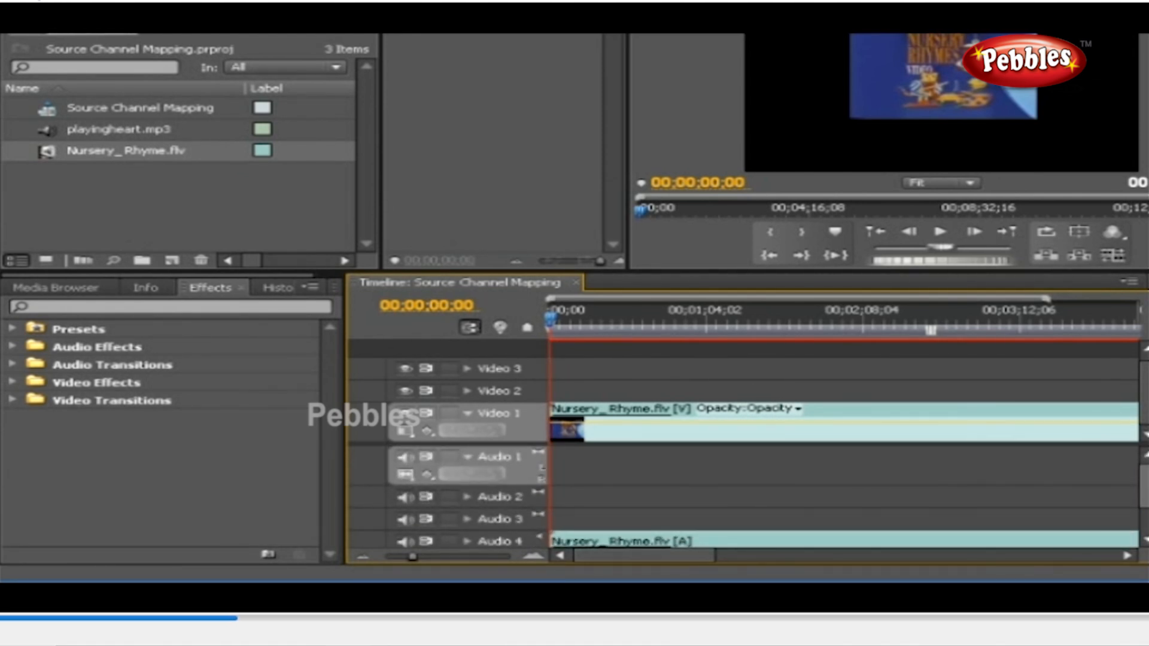
pyautogui.rightClick(544, 509)
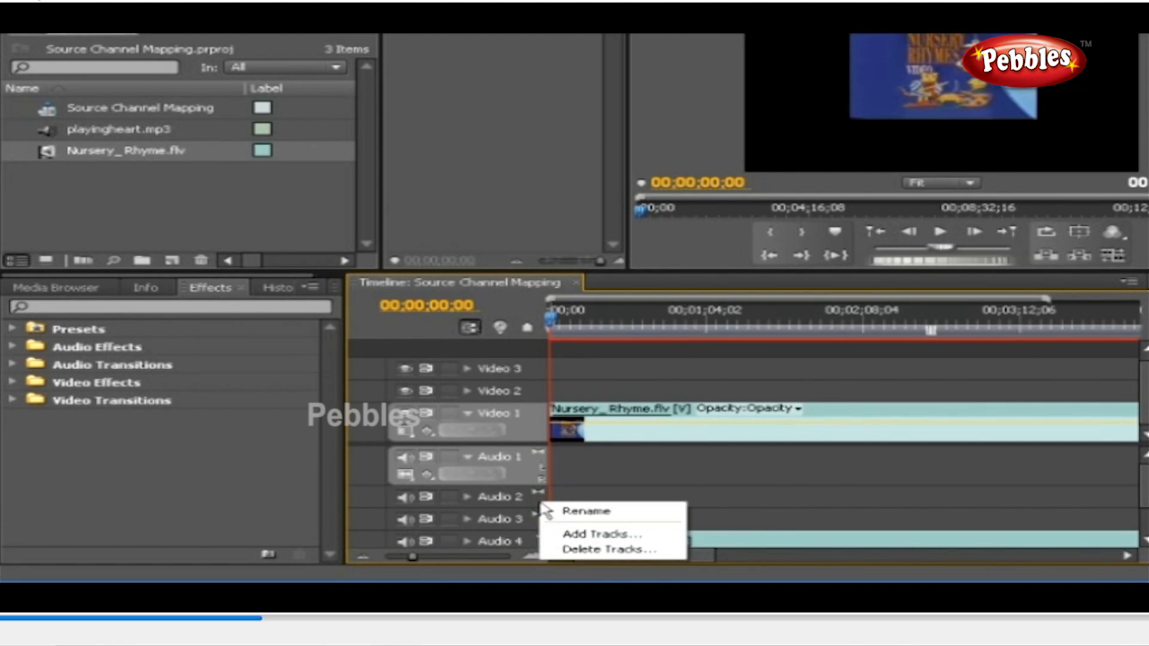
pyautogui.click(568, 548)
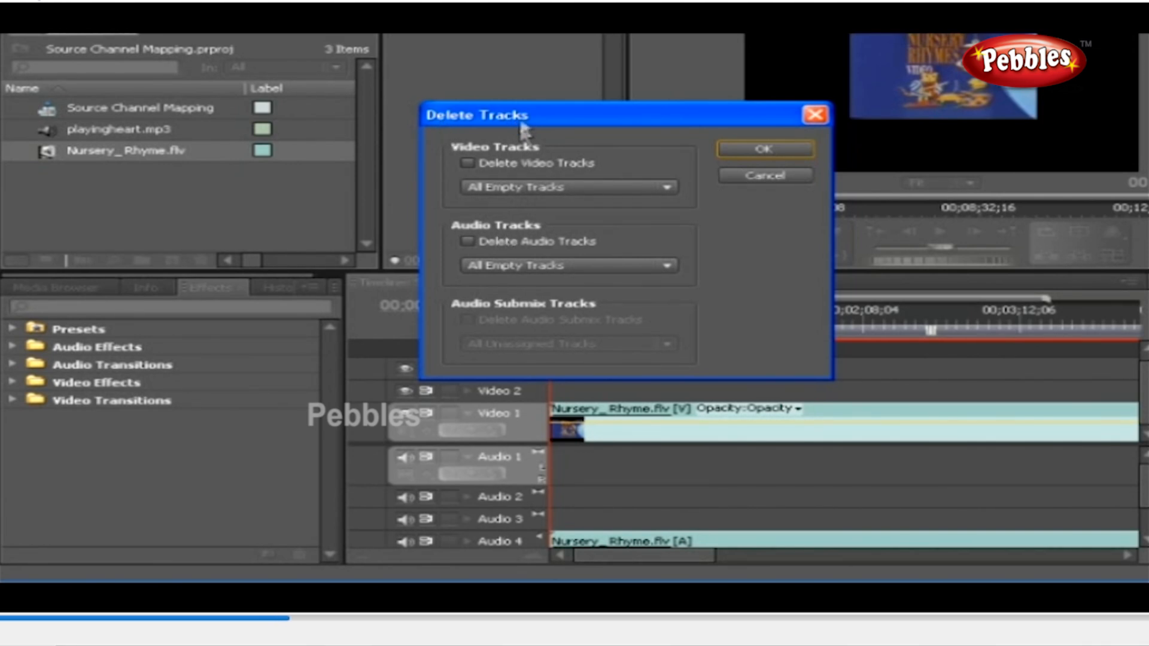
pyautogui.click(467, 241)
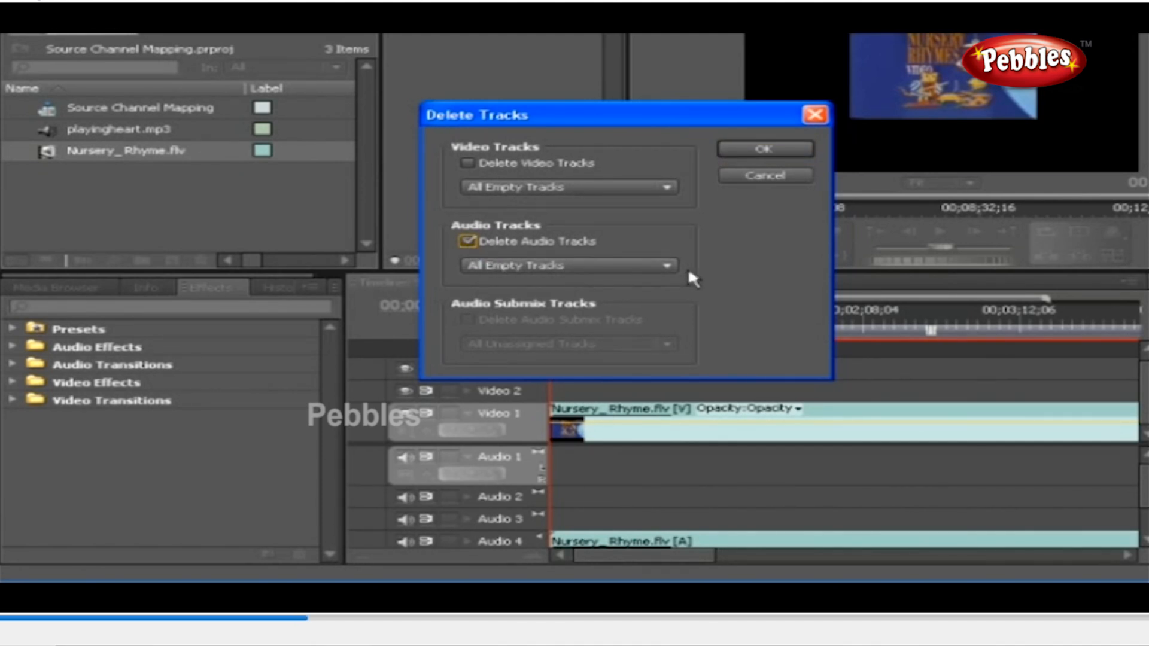
pyautogui.click(669, 269)
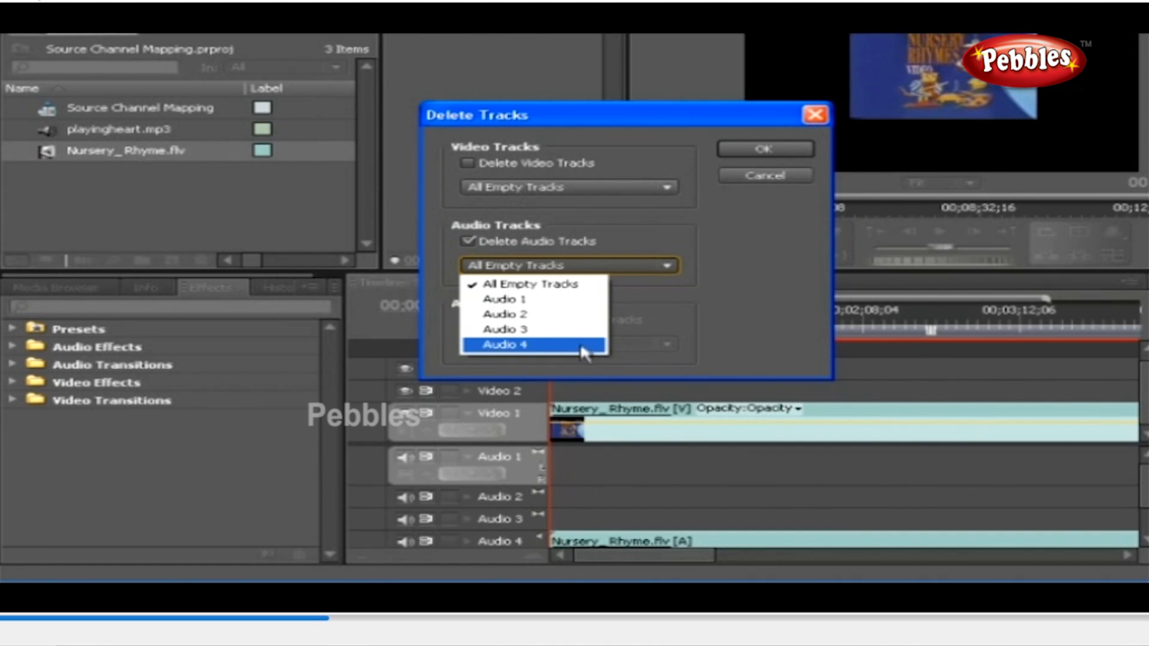
pyautogui.click(585, 288)
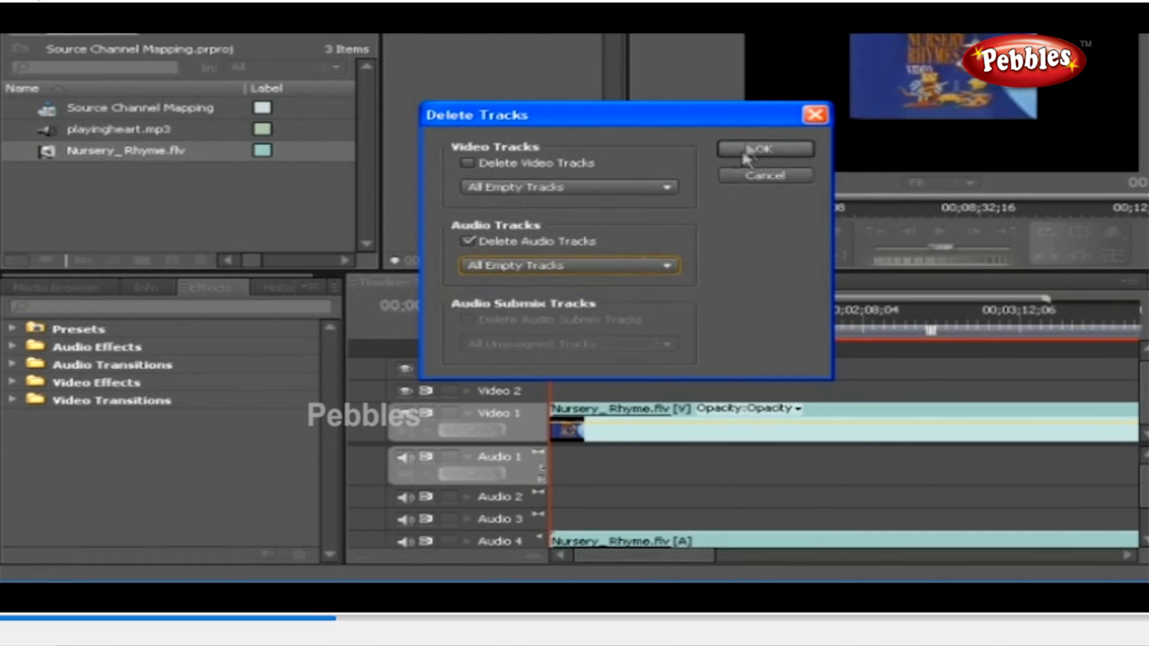
pyautogui.click(742, 148)
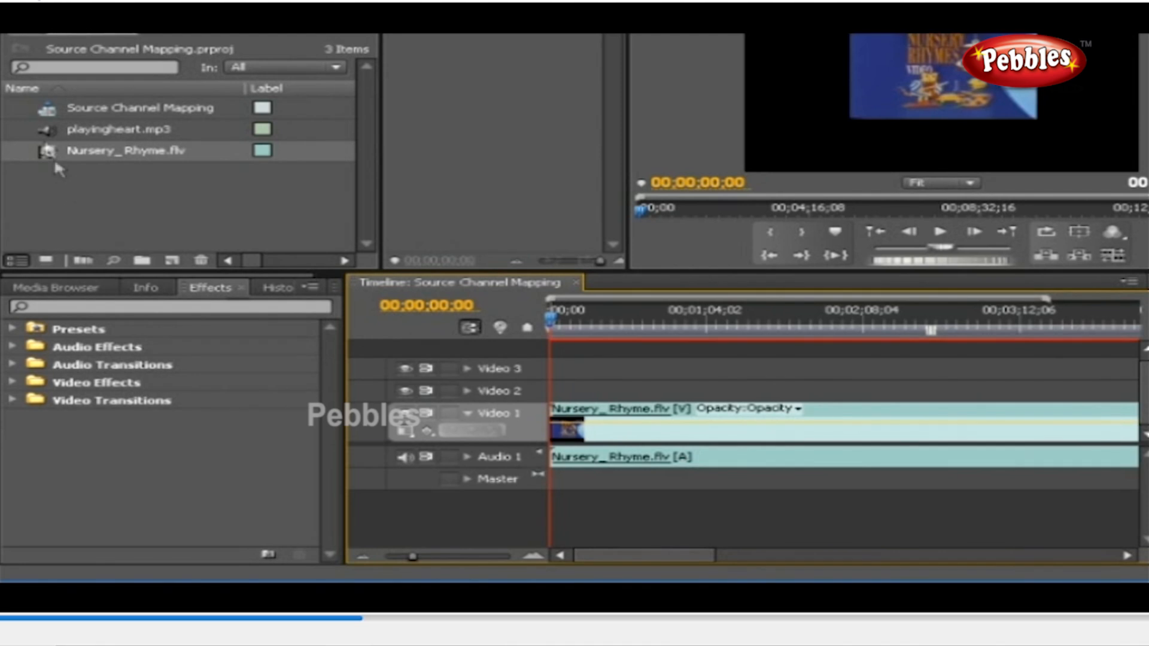
# - Place playingheart.mp3 at the start of the sequence on a new audio track below Audio 1
pyautogui.click(55, 131)
pyautogui.moveTo(62, 138); pyautogui.dragTo(520, 464)
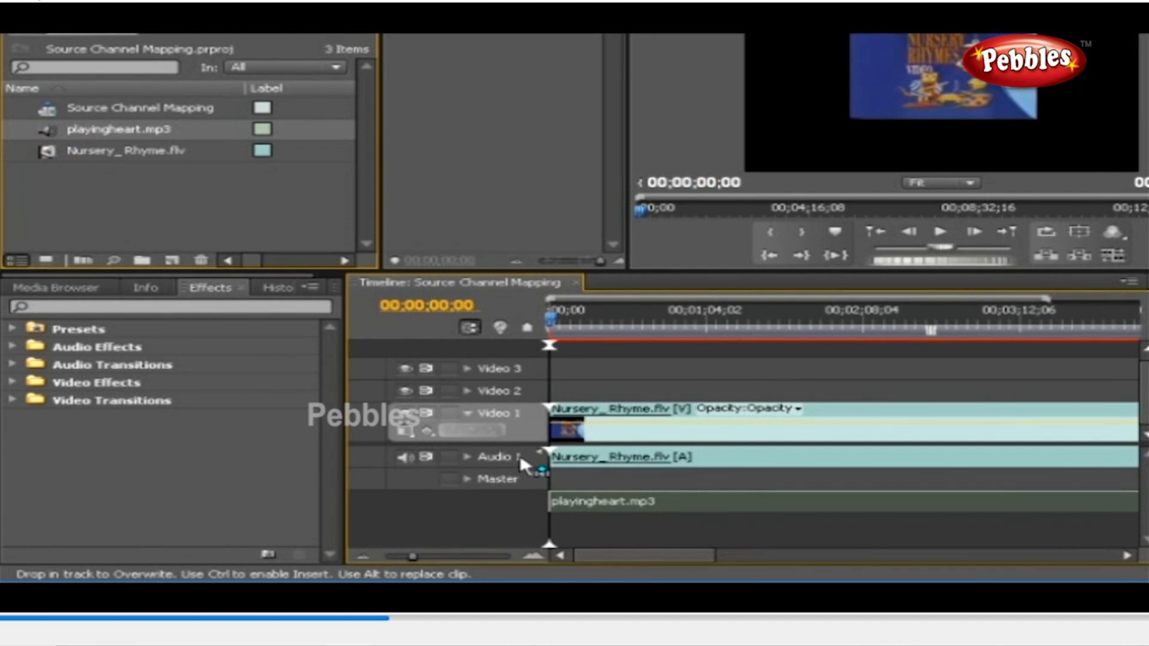
pyautogui.moveTo(519, 454); pyautogui.dragTo(520, 454)
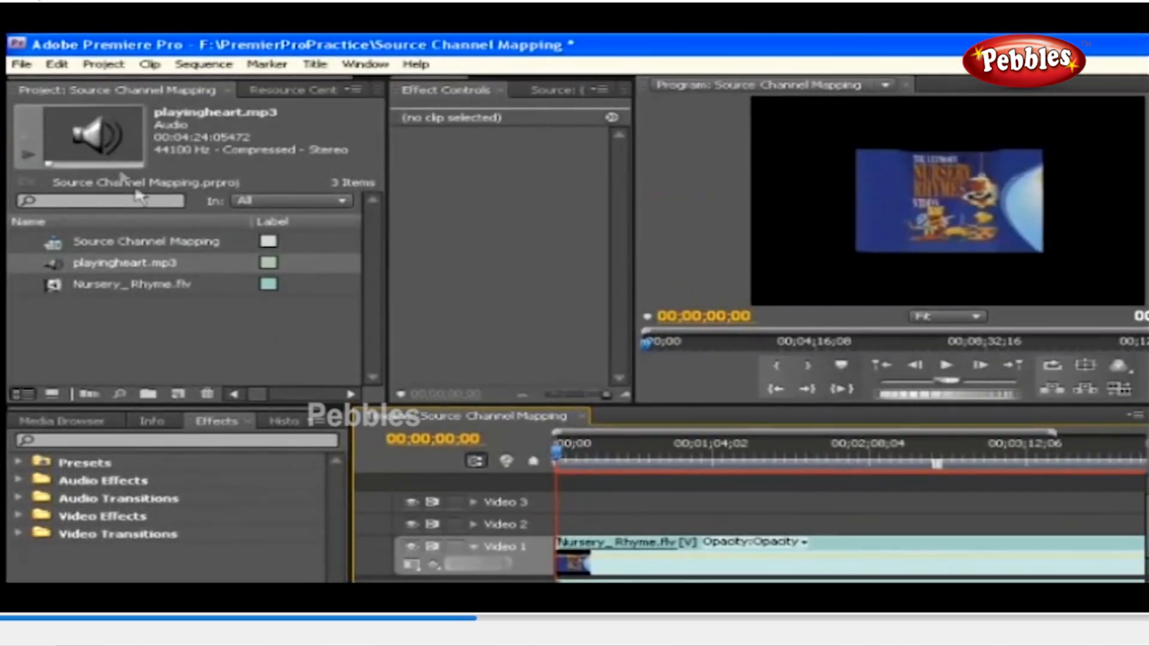
# - In the audio preferences, set the source channel mapping's default track format to Stereo and apply it
pyautogui.click(58, 69)
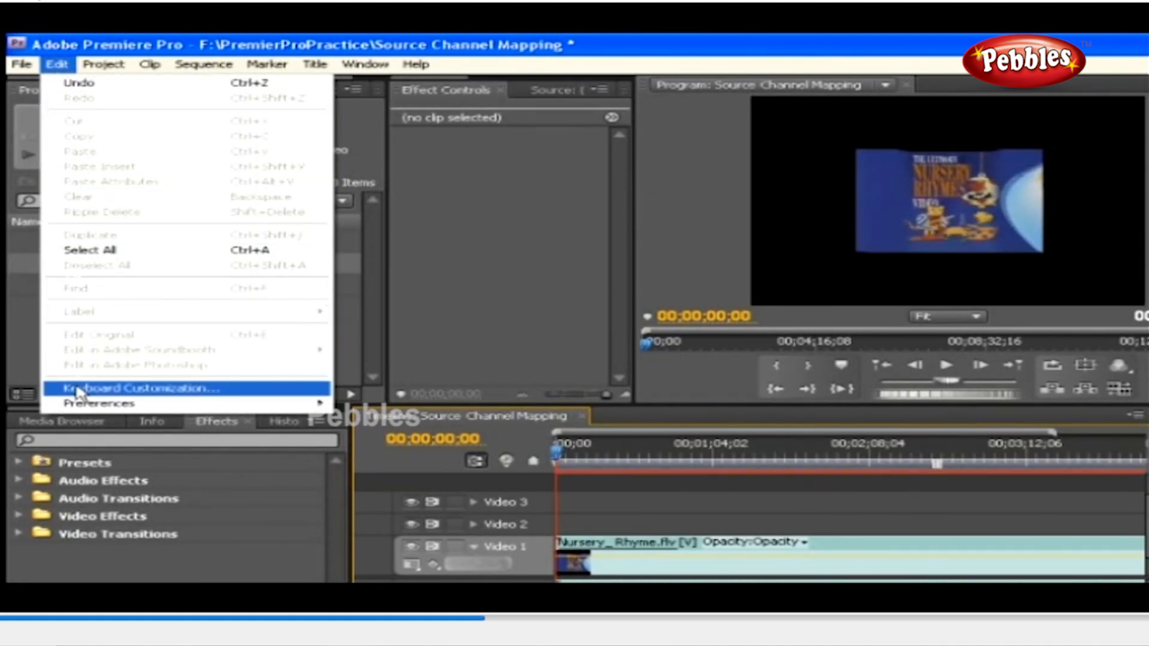
pyautogui.moveTo(80, 404)
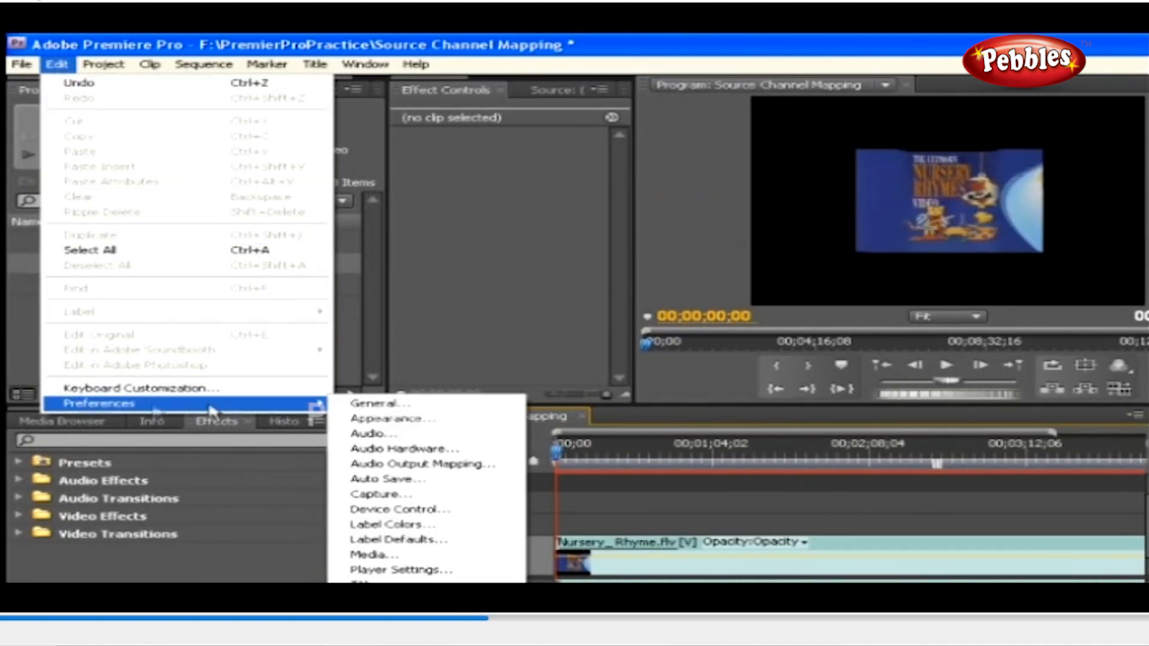
pyautogui.click(367, 435)
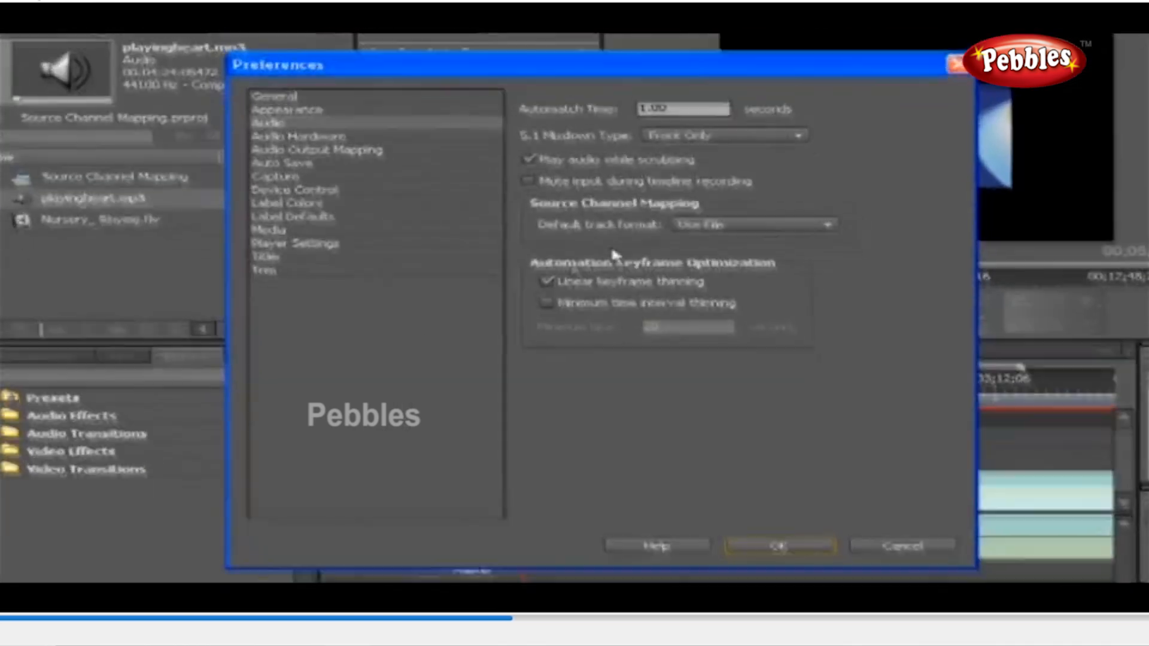
pyautogui.click(783, 290)
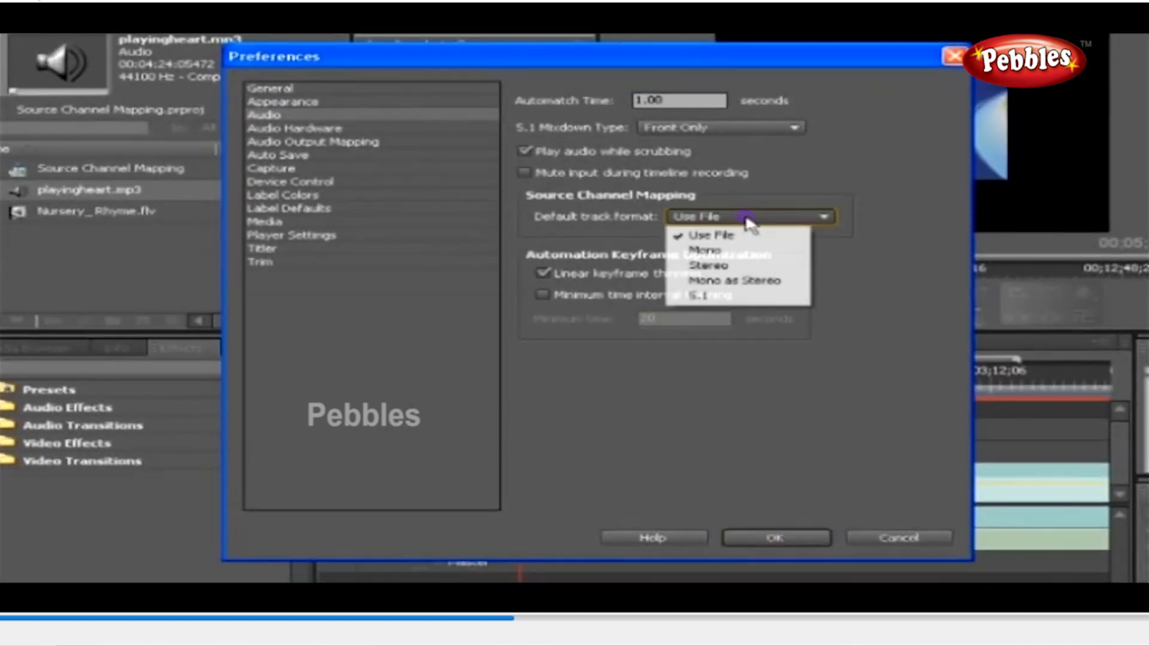
pyautogui.click(754, 267)
pyautogui.click(774, 538)
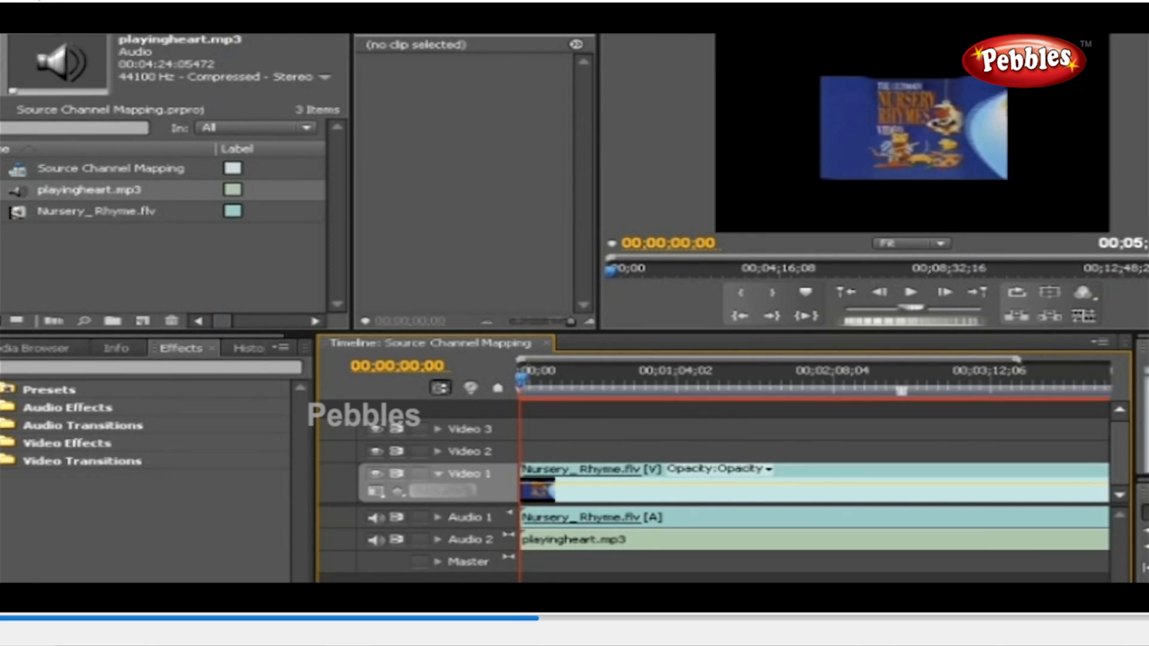
# - Close the Source Channel Mapping project without saving its changes
pyautogui.hotkey('alt', 'f')
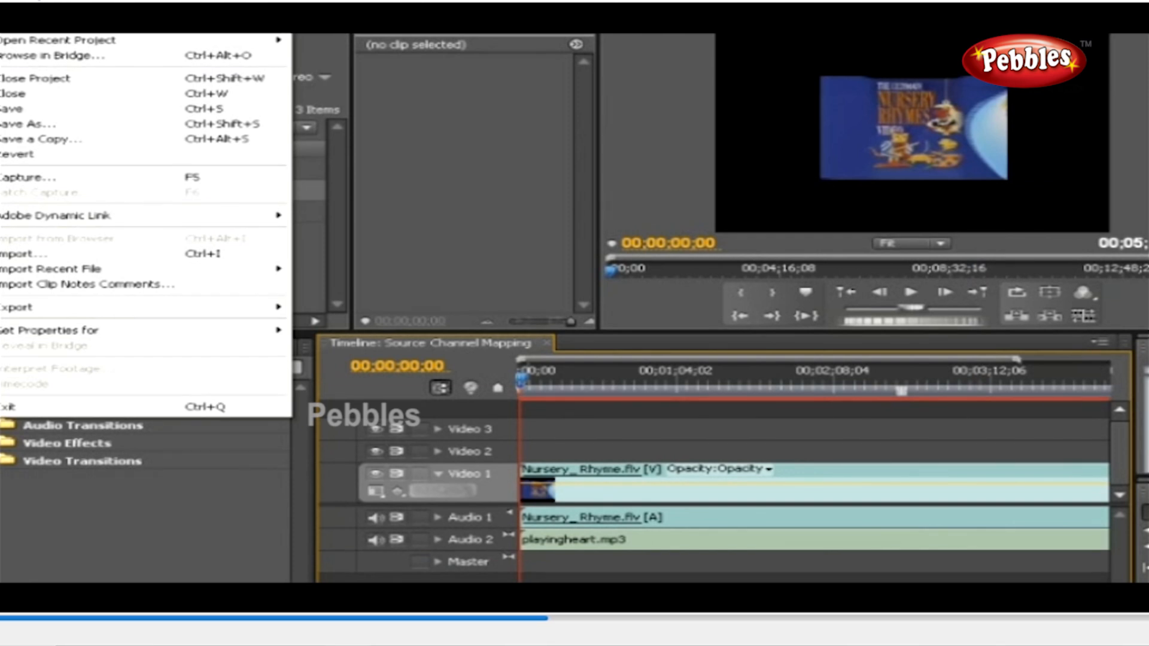
pyautogui.click(36, 78)
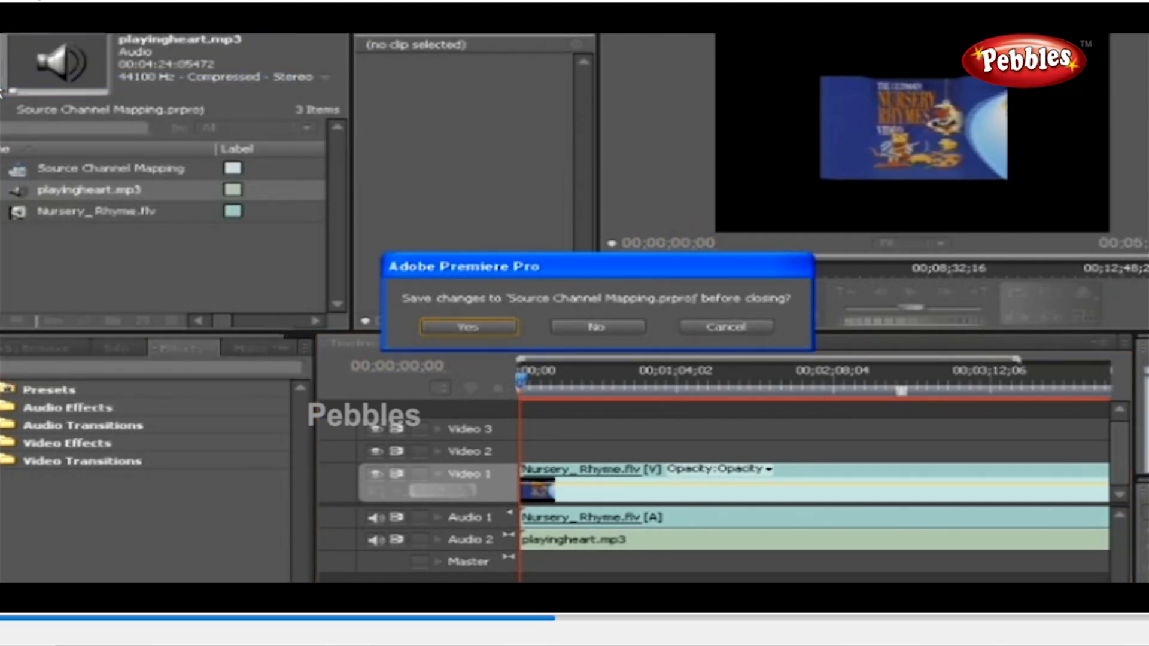
pyautogui.click(575, 330)
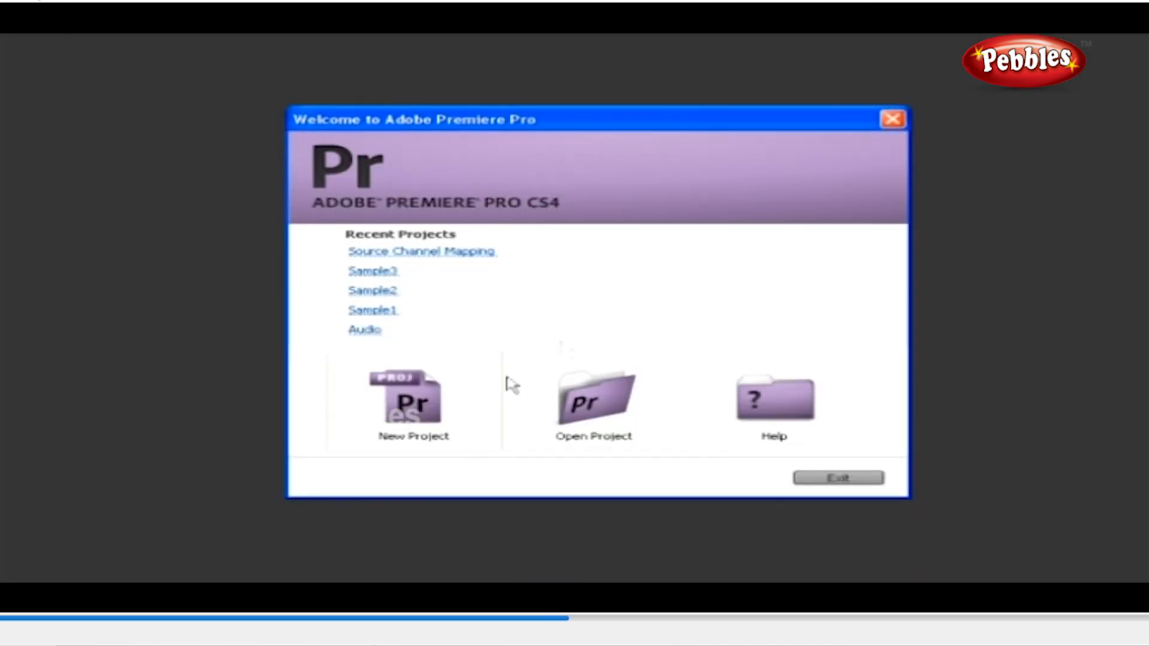
# - Create a new project named Saple1 with a sequence named Sample
pyautogui.click(428, 411)
pyautogui.write('Saple1')
pyautogui.press('Return')
pyautogui.write('Sample')
pyautogui.press('Return')
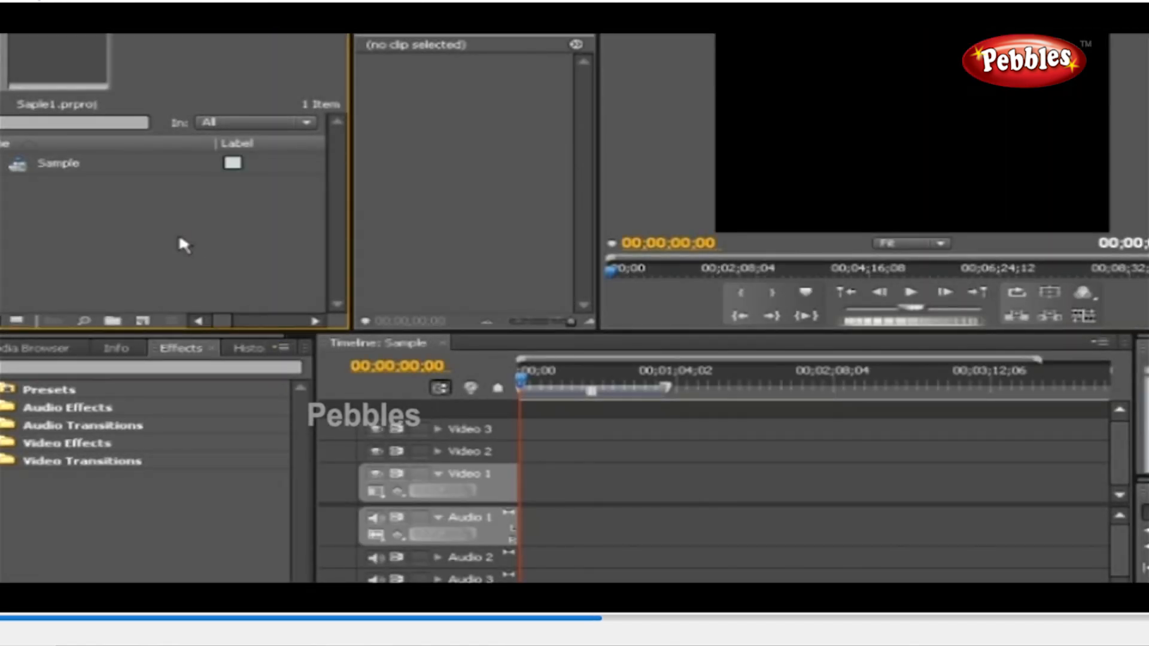
# - Import Nursery_ Rhyme and playingheart from the Used Media Files folder into the project
pyautogui.doubleClick(179, 239)
pyautogui.click(423, 183)
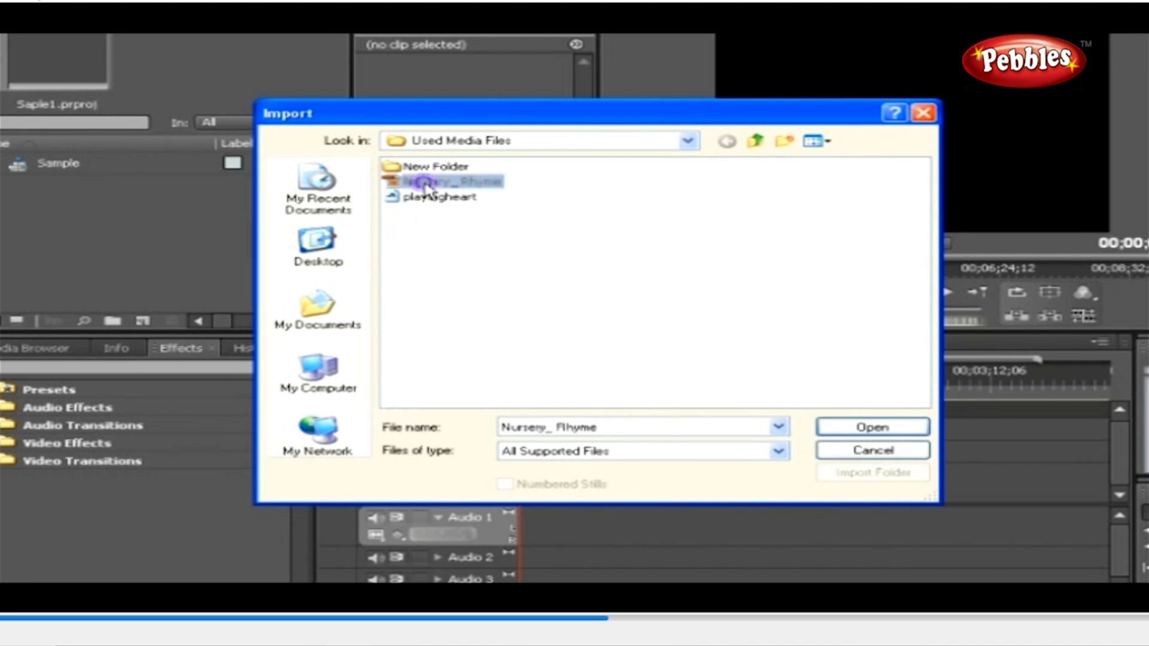
pyautogui.keyDown('shift'); pyautogui.click(431, 198); pyautogui.keyUp('shift')
pyautogui.click(829, 426)
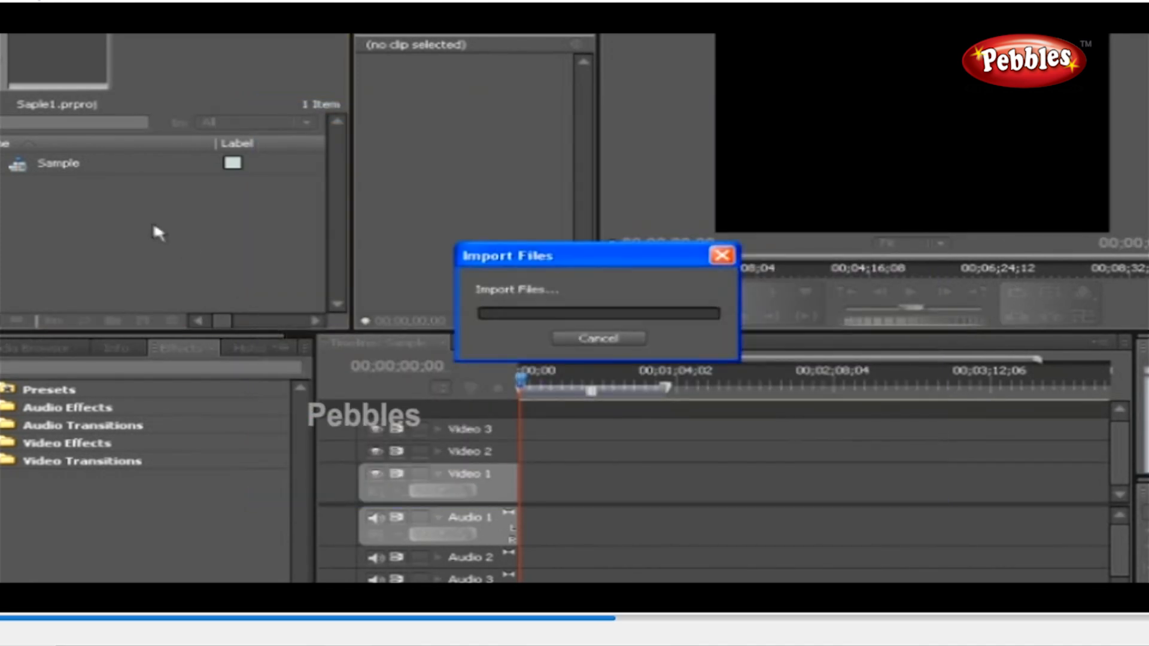
# - Examine the audio channel format of the imported Nursery_ Rhyme.flv and playingheart.mp3 in the project
pyautogui.click(23, 203)
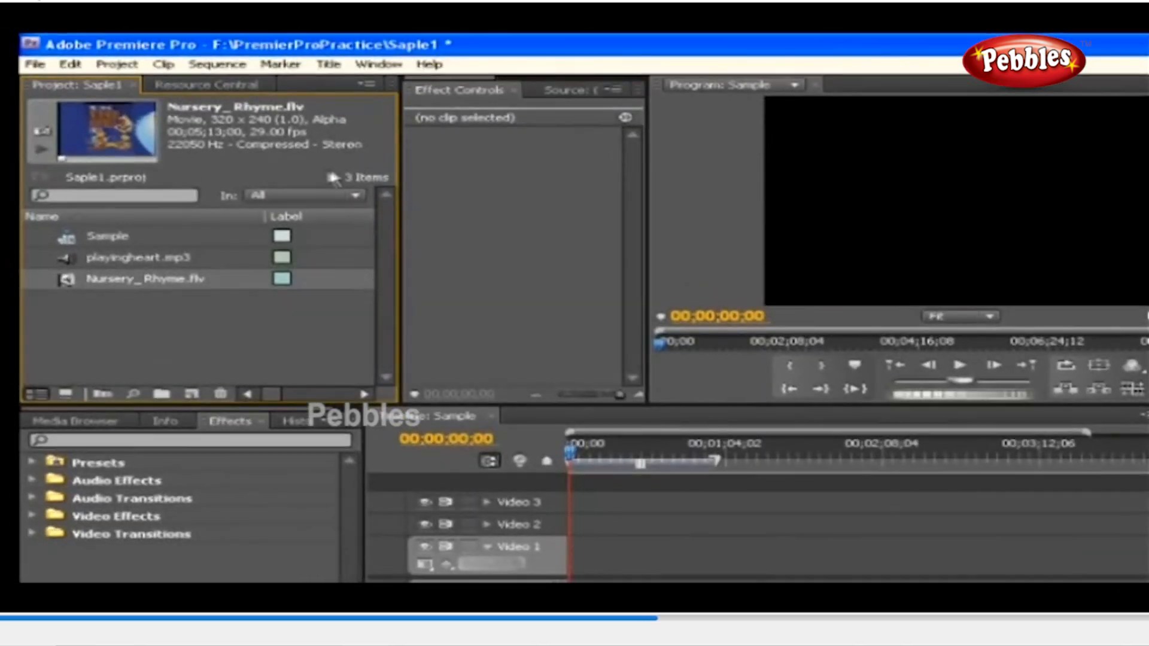
pyautogui.click(66, 258)
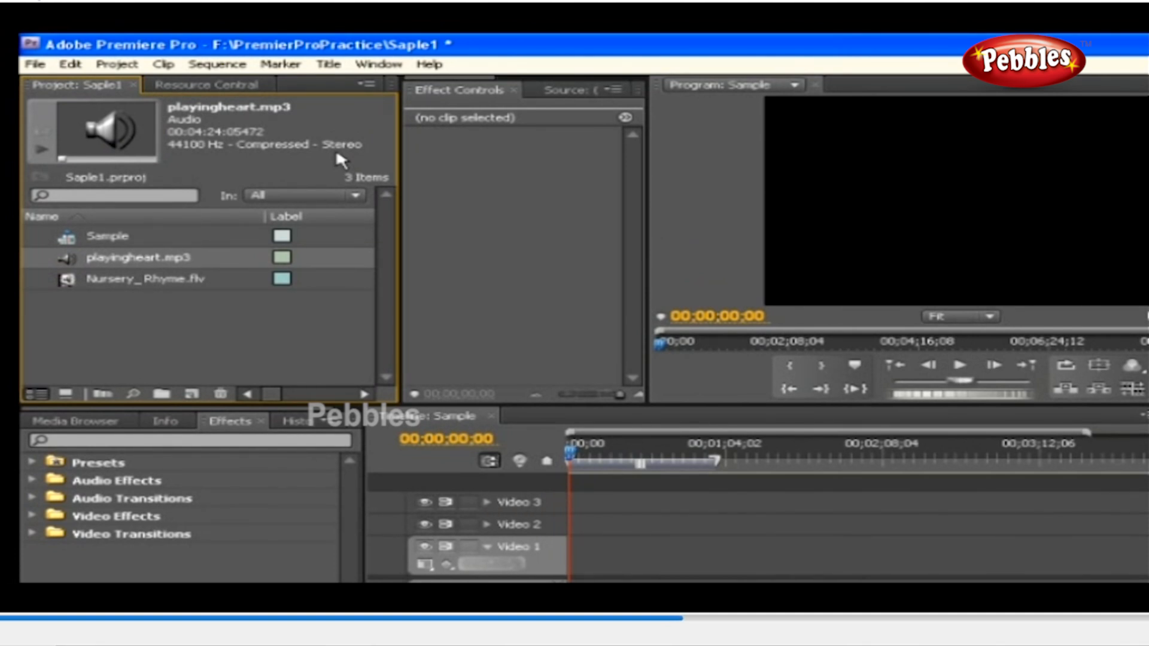
pyautogui.click(62, 279)
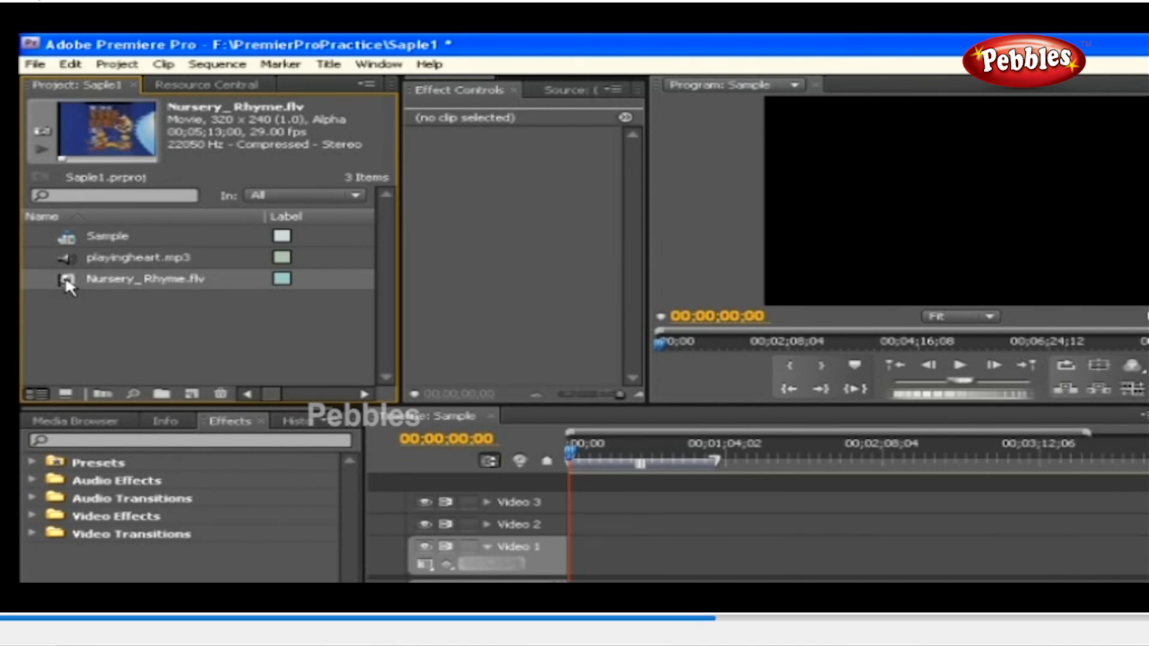
# - Place Nursery_ Rhyme.flv at the start of Video 1 and playingheart.mp3 at the start of the Audio 2 track
pyautogui.moveTo(67, 286); pyautogui.dragTo(537, 564)
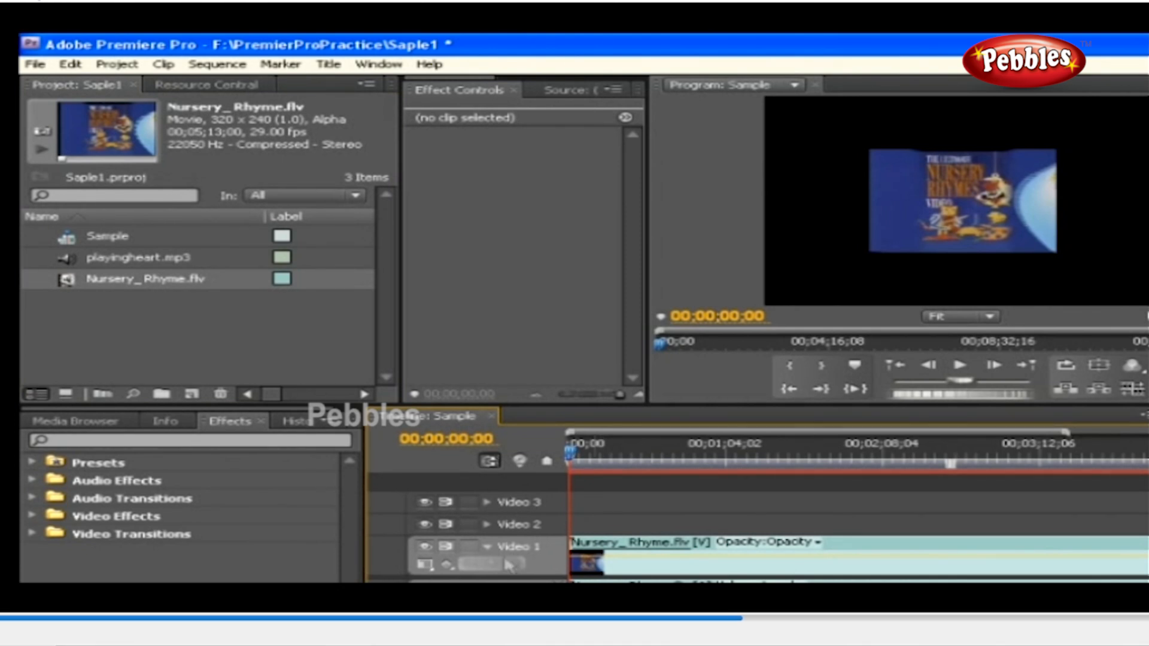
pyautogui.click(70, 259)
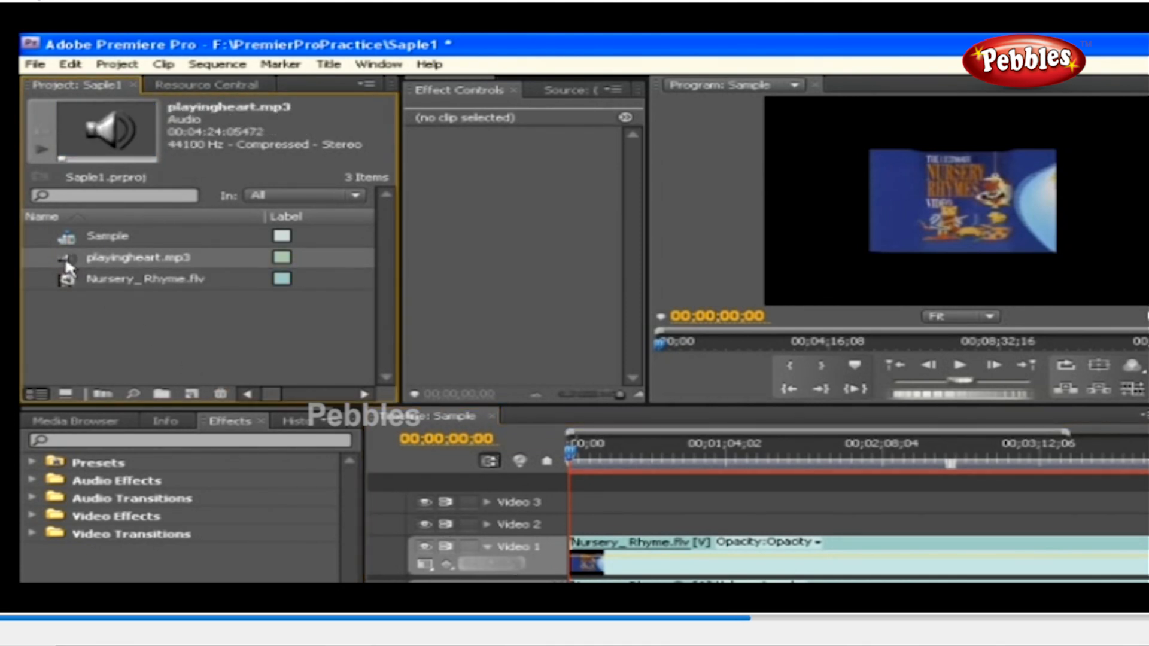
pyautogui.moveTo(70, 266); pyautogui.dragTo(568, 478)
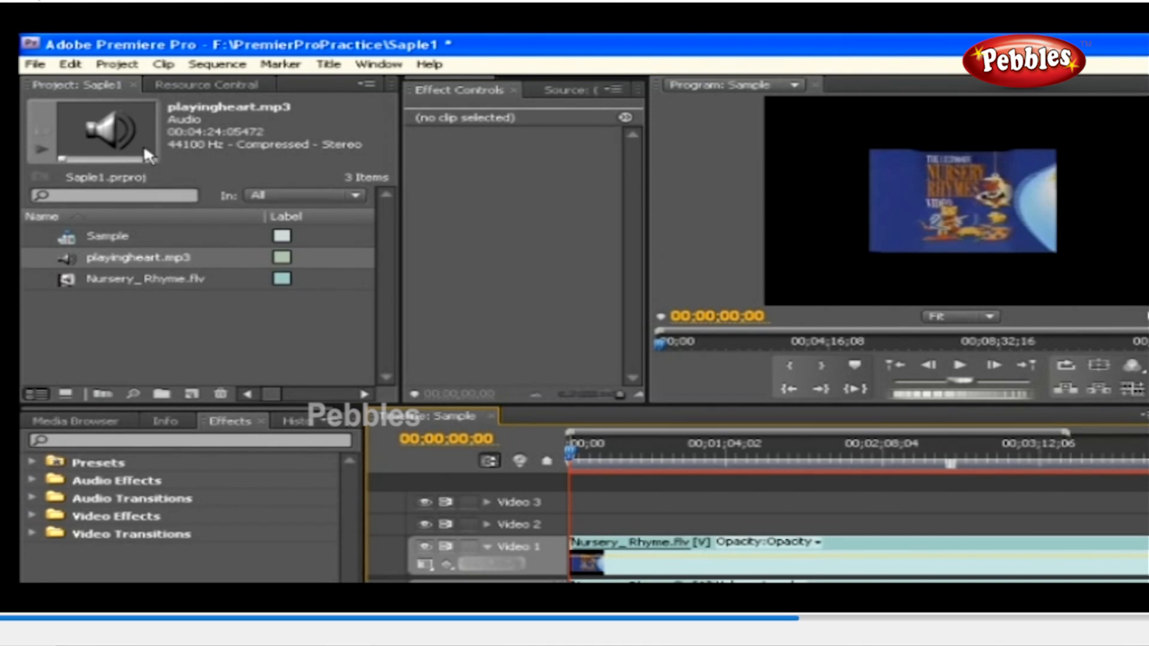
# - In the audio preferences, set the source channel mapping's default track format to Mono and apply it
pyautogui.click(70, 64)
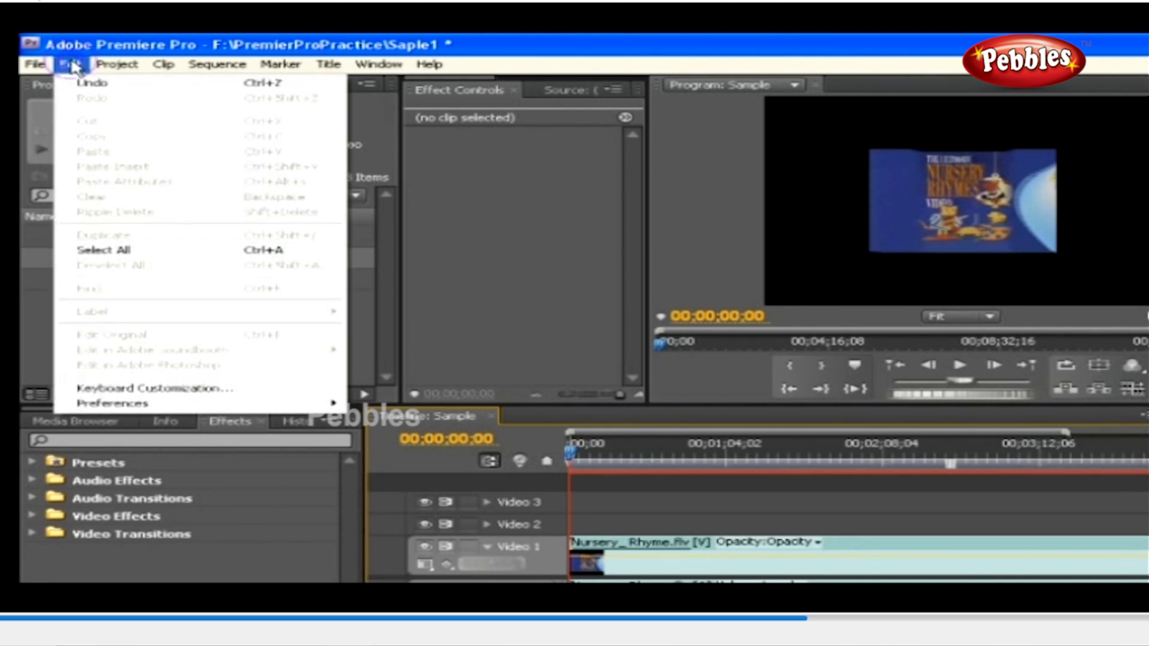
pyautogui.moveTo(311, 403)
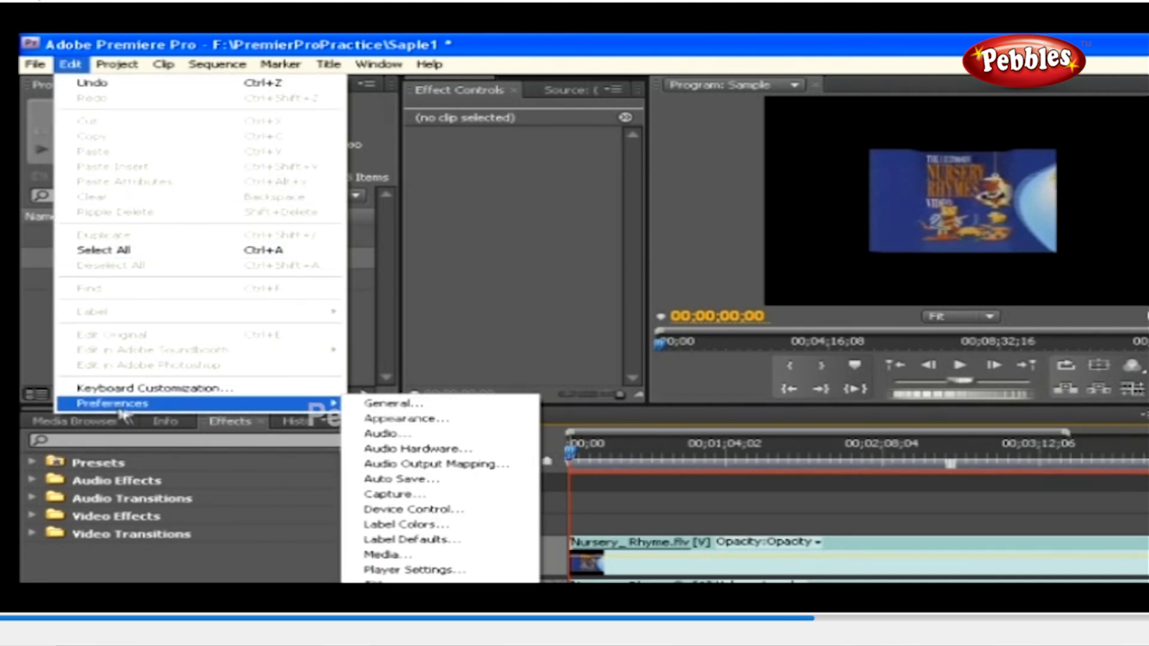
pyautogui.click(380, 433)
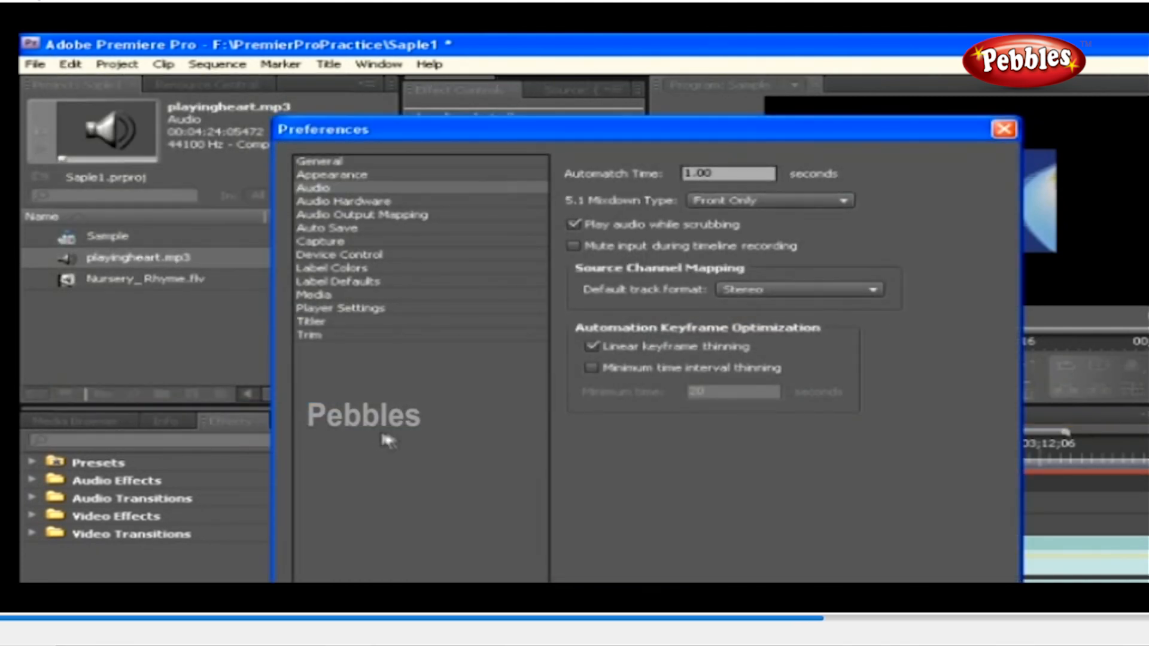
pyautogui.click(872, 289)
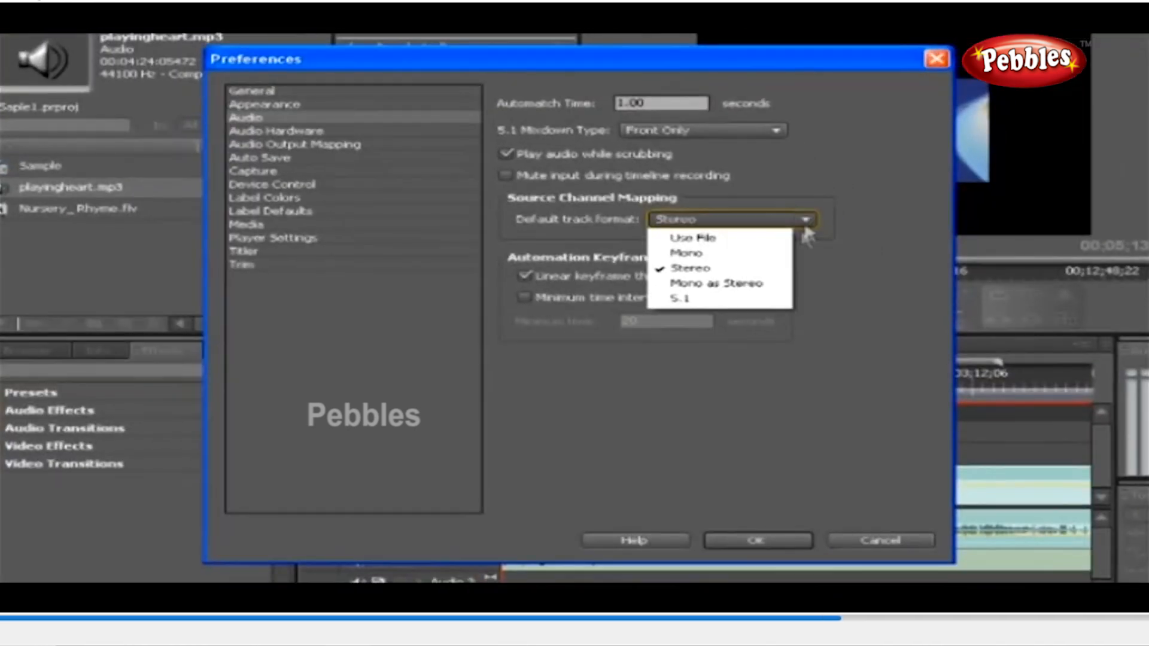
pyautogui.click(773, 253)
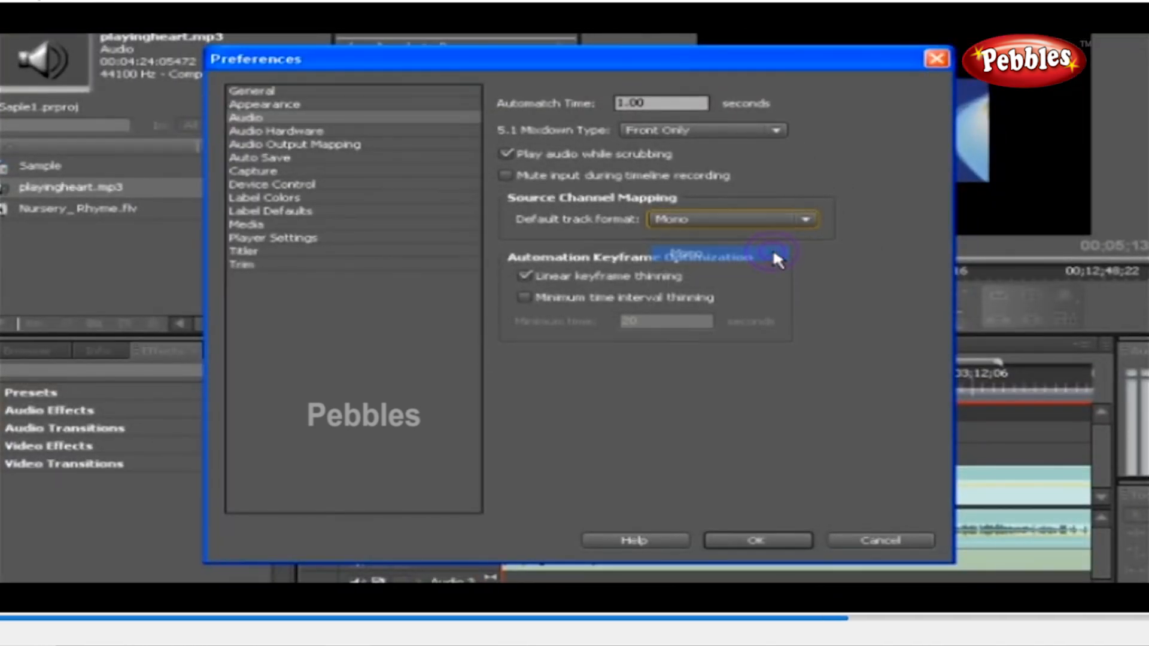
pyautogui.click(749, 539)
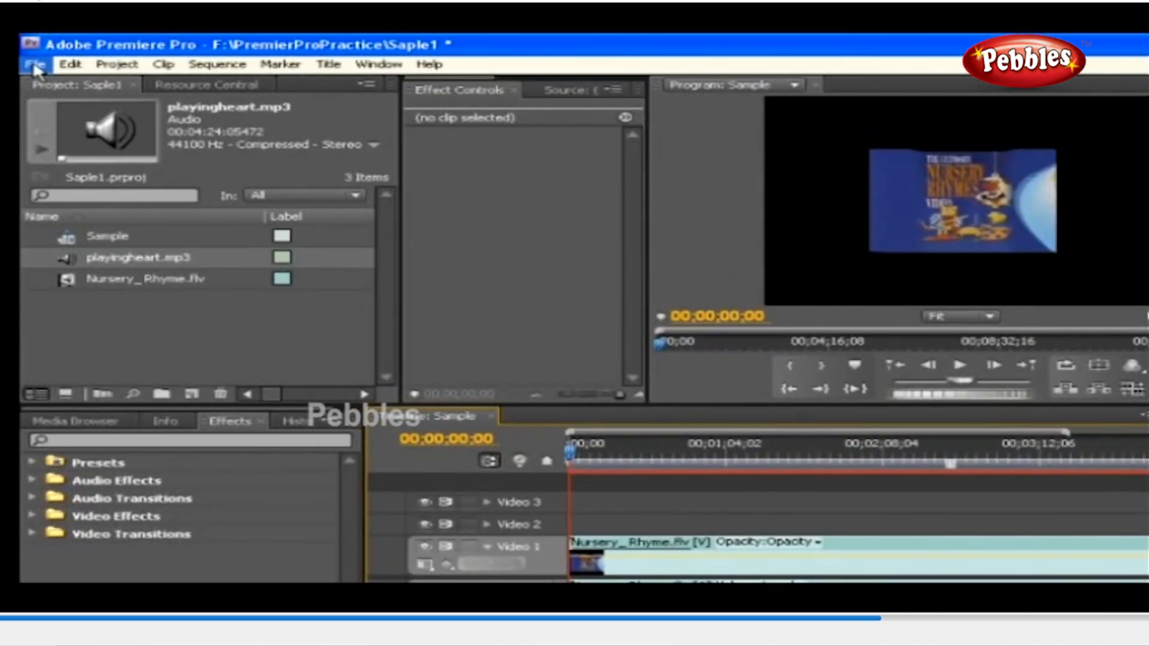
# - Close the Saple1 project without saving its changes
pyautogui.click(35, 65)
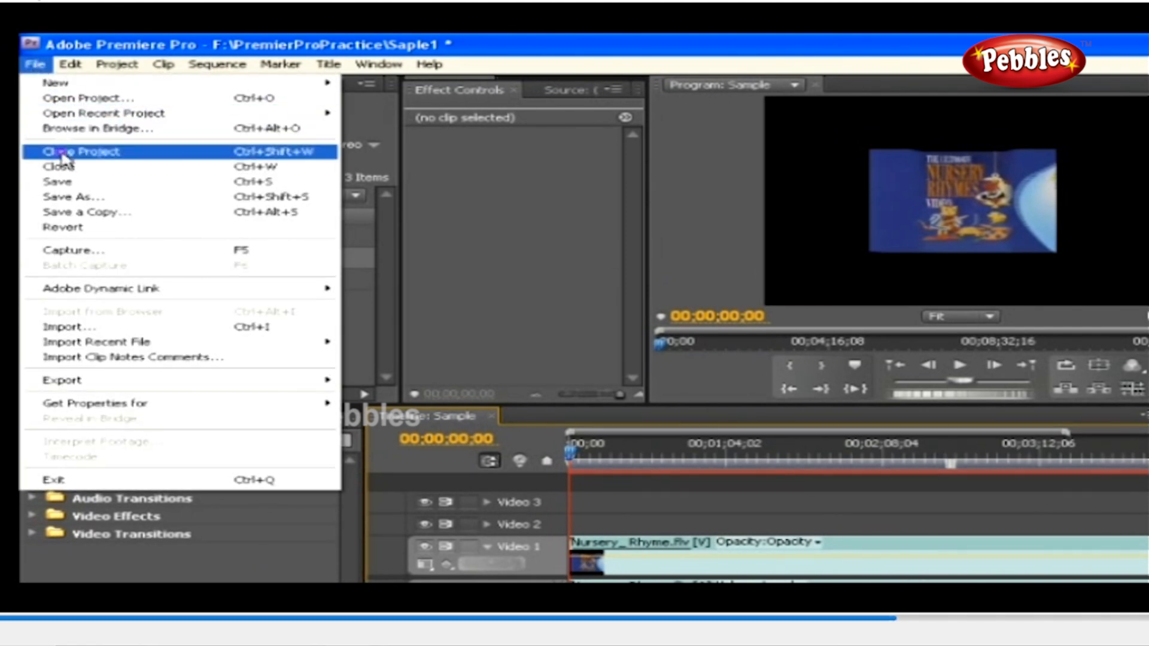
pyautogui.click(62, 156)
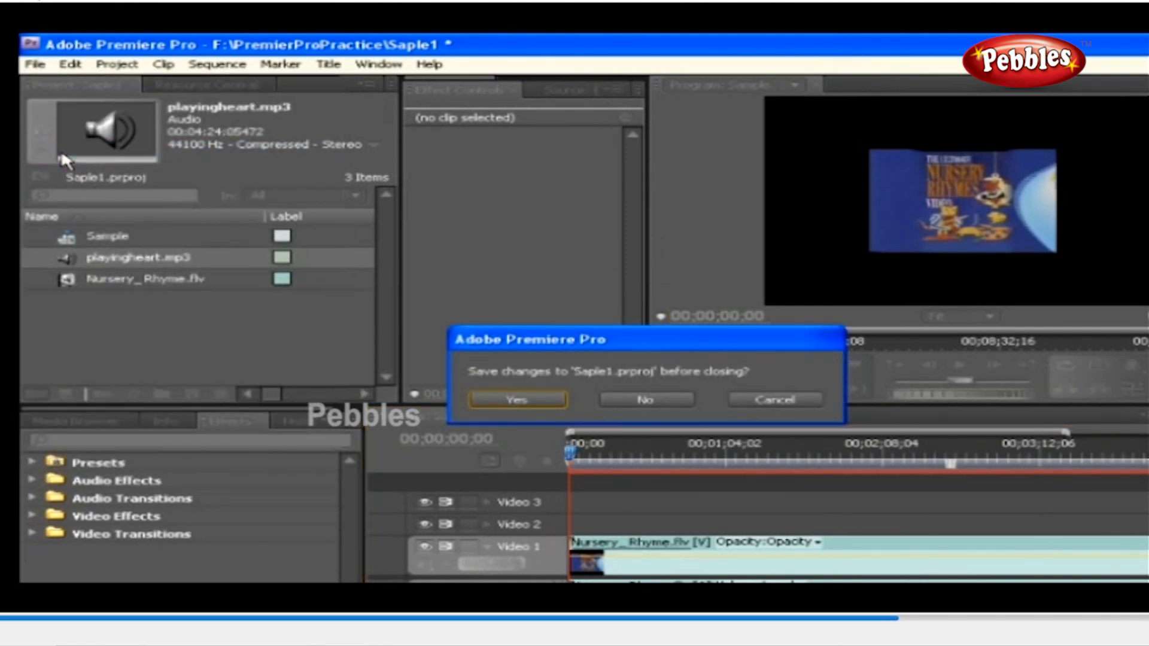
pyautogui.click(636, 401)
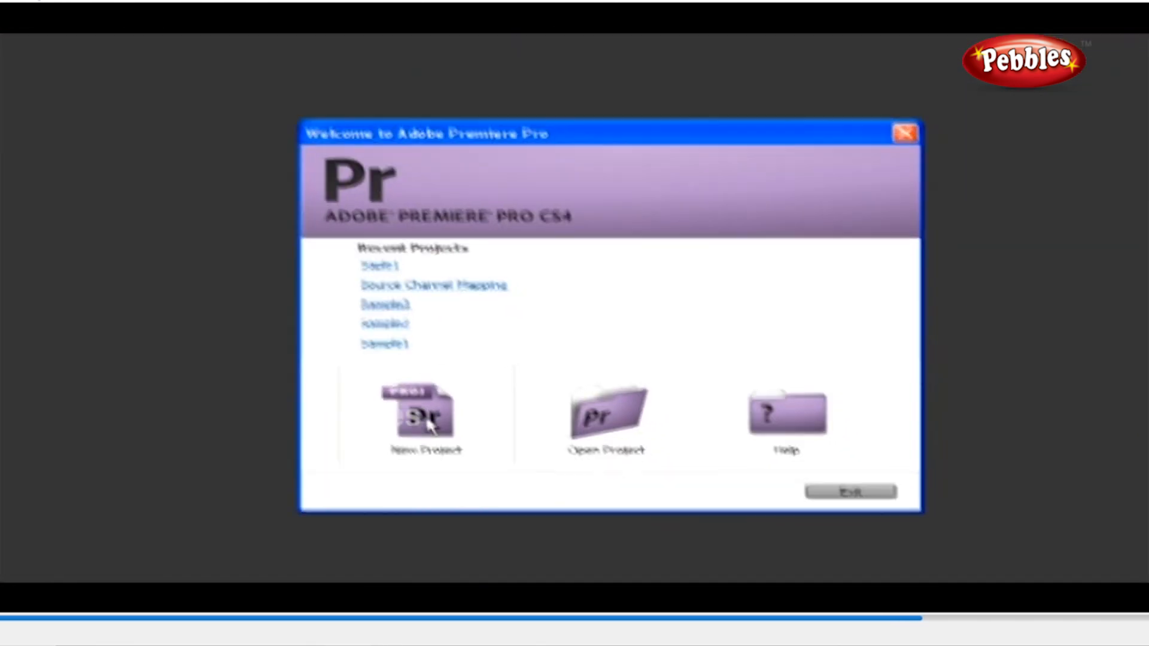
# - Create a new project named Sample2 in F:\PremierProPractice with a DV - NTSC Standard 48kHz sequence named Sample2
pyautogui.click(427, 422)
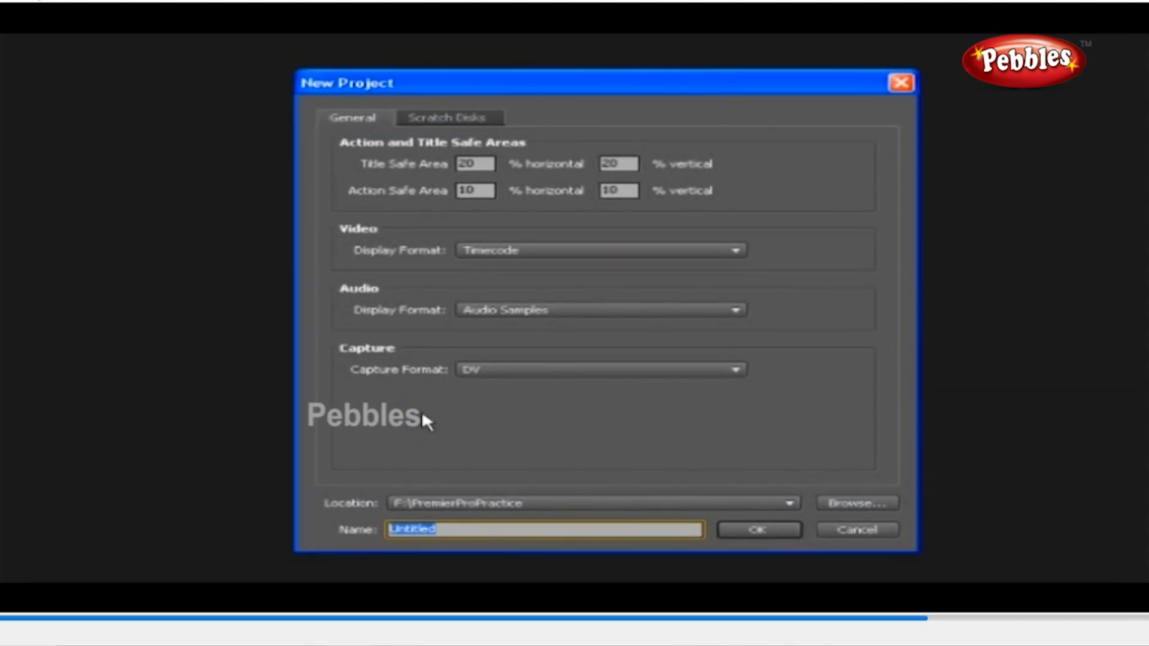
pyautogui.write('Sampl')
pyautogui.write('e1')
pyautogui.press('Return')
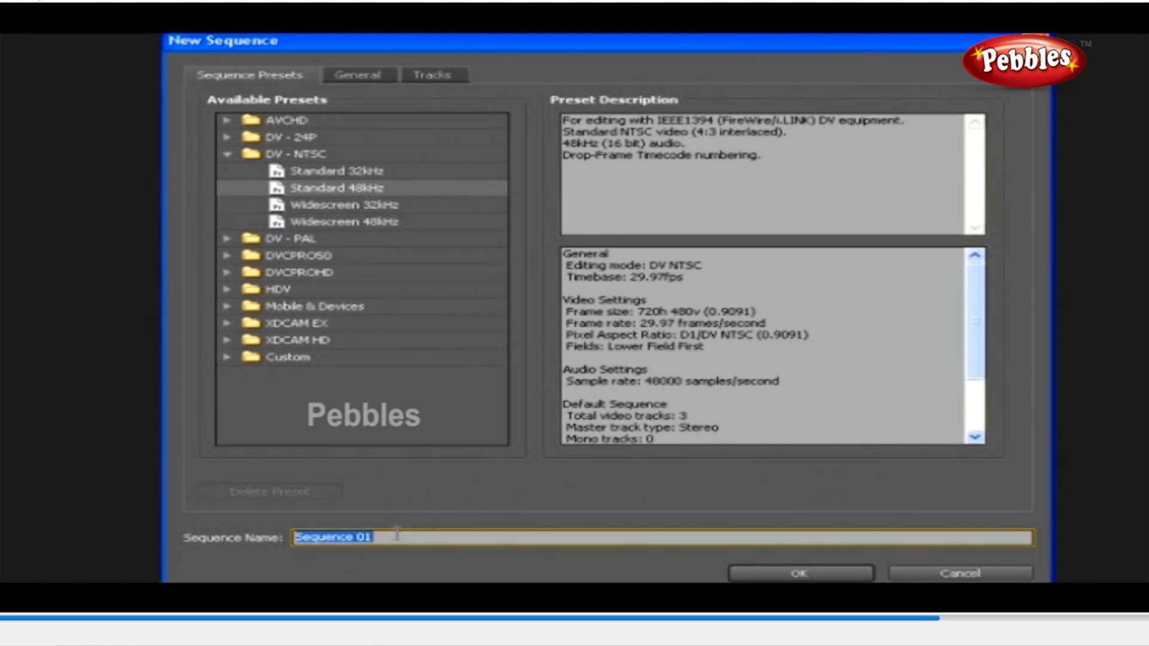
pyautogui.write('Sample')
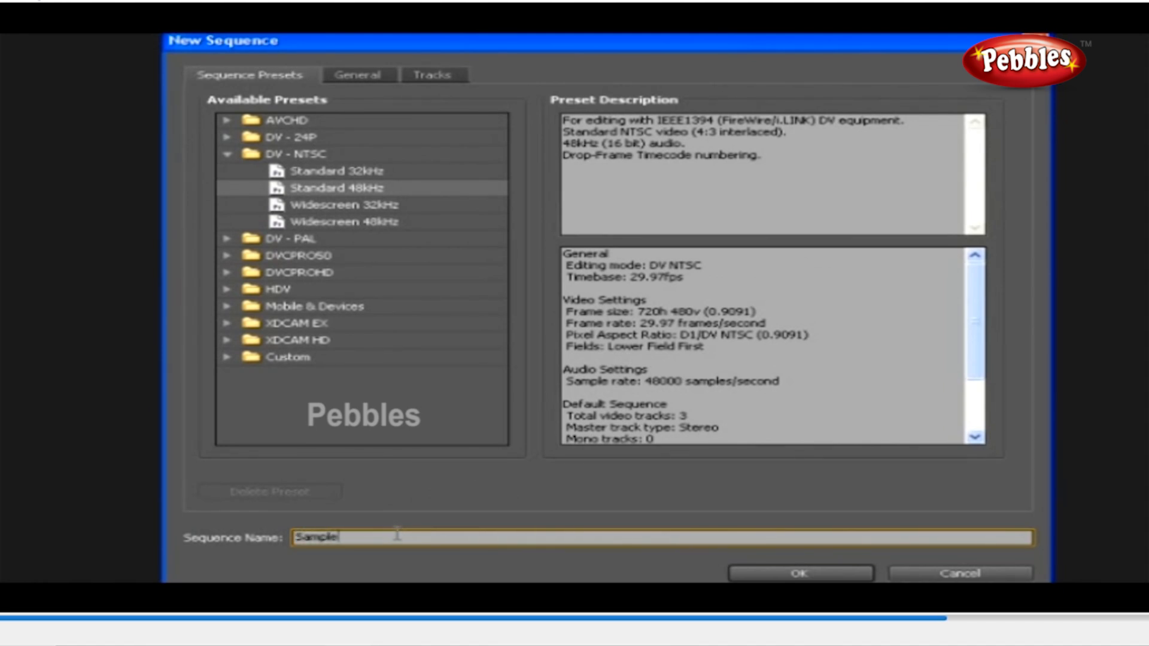
pyautogui.write('2')
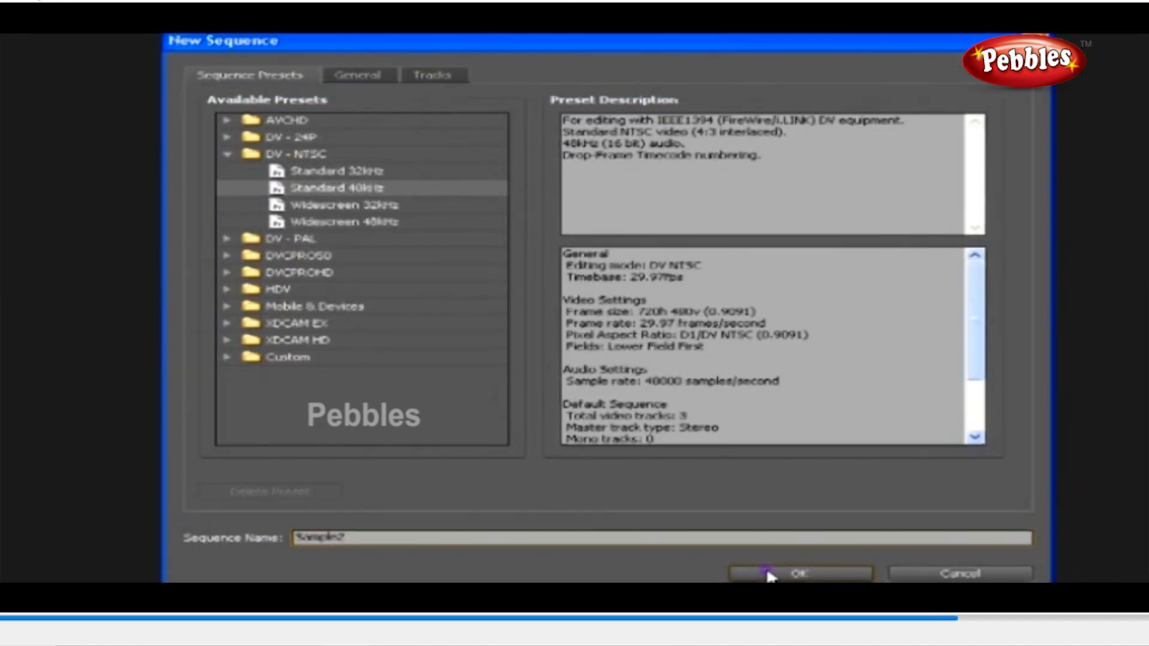
pyautogui.click(768, 575)
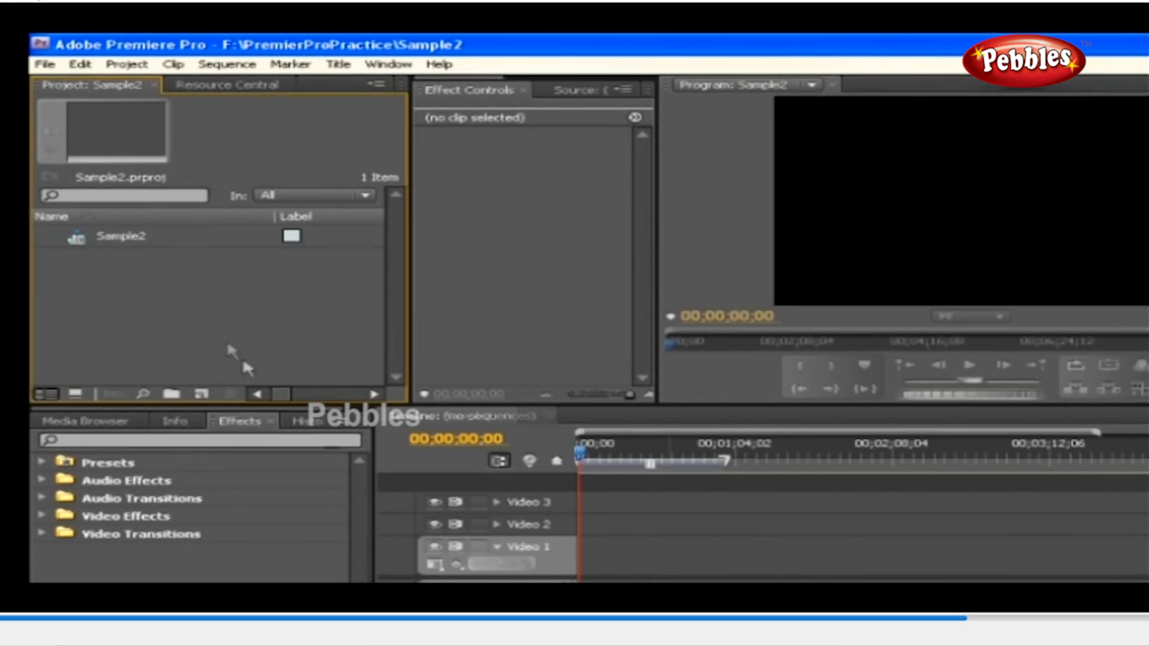
# - Import Nursery_ Rhyme and playingheart into the Sample2 project and examine each clip's audio channel format
pyautogui.doubleClick(210, 325)
pyautogui.moveTo(580, 254); pyautogui.dragTo(532, 302)
pyautogui.click(904, 498)
pyautogui.click(182, 311)
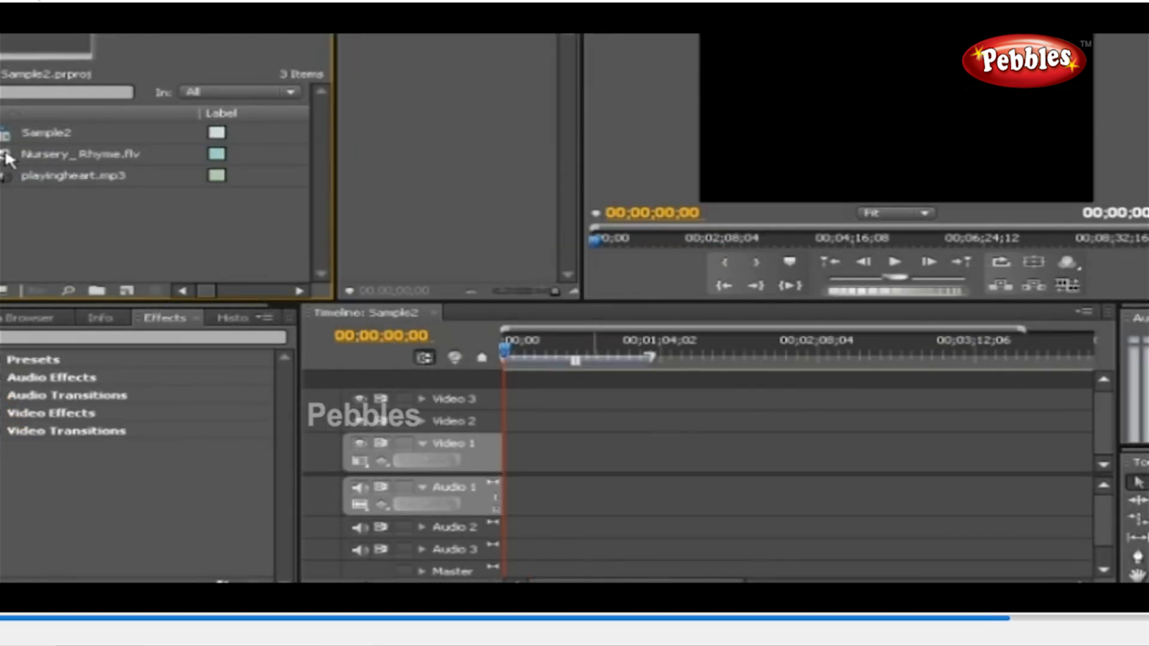
pyautogui.click(10, 159)
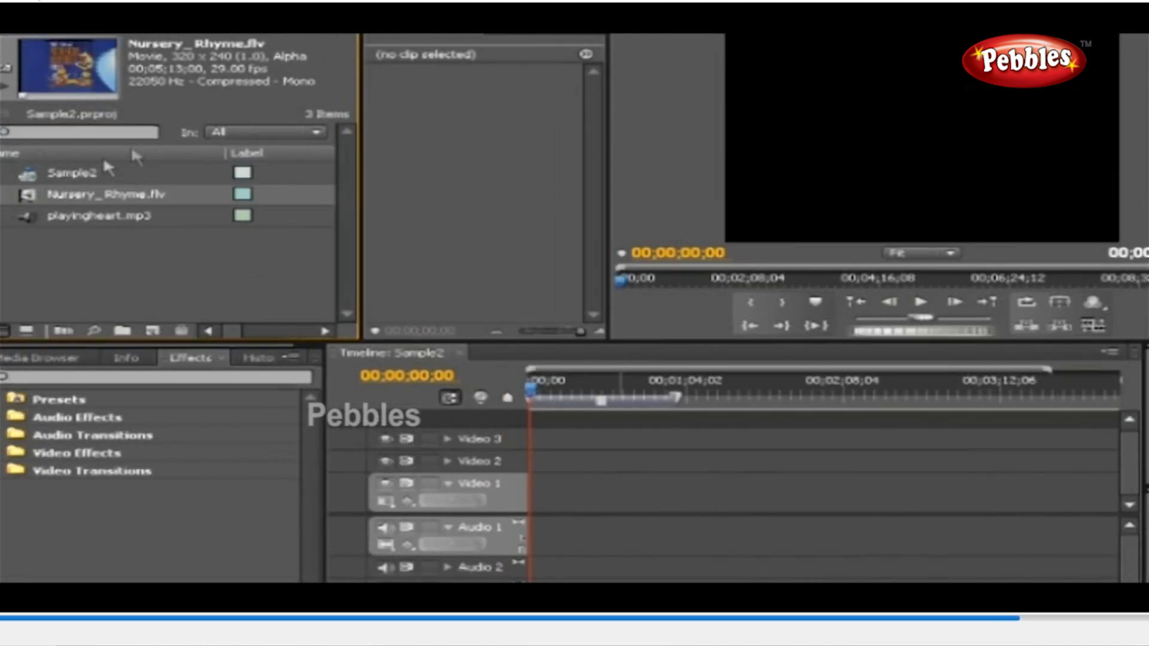
pyautogui.click(85, 171)
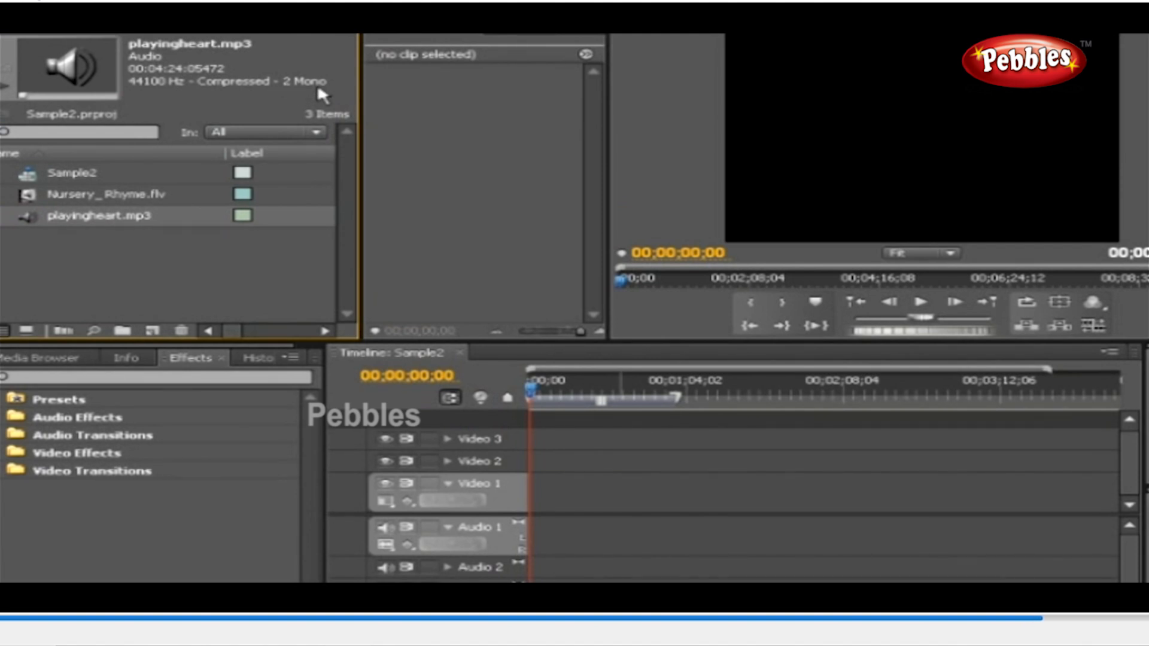
# - Place Nursery_ Rhyme.flv at the start of Video 1 and delete the sequence's empty audio tracks
pyautogui.click(24, 195)
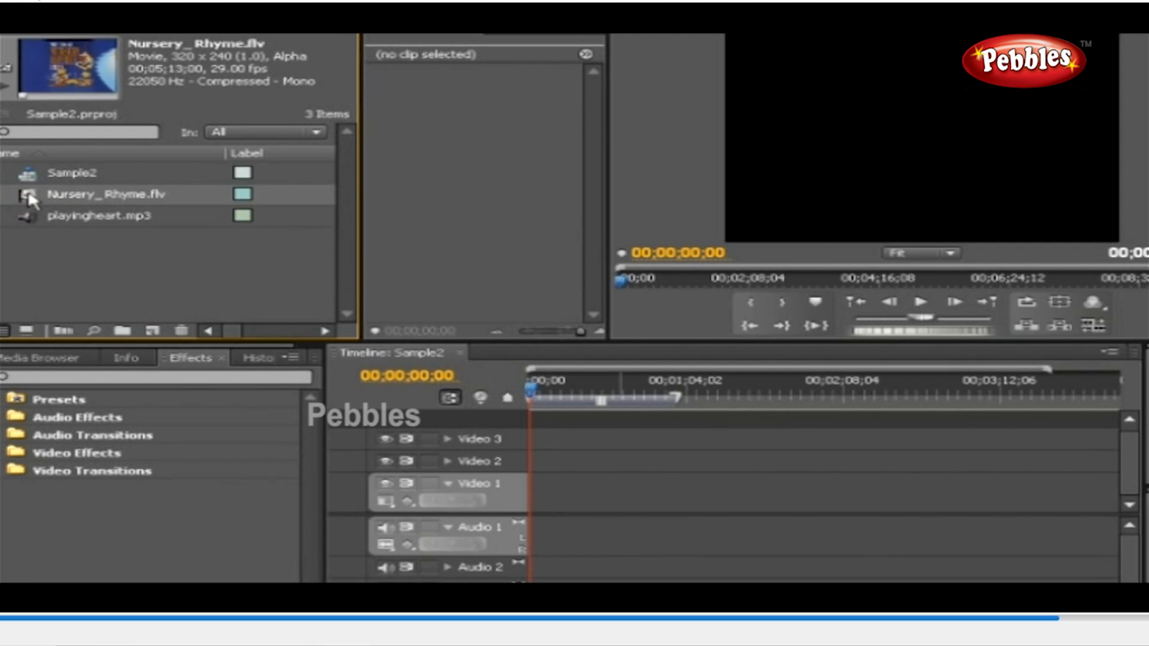
pyautogui.moveTo(534, 491); pyautogui.dragTo(535, 490)
pyautogui.rightClick(519, 574)
pyautogui.click(562, 579)
pyautogui.click(447, 311)
pyautogui.click(708, 220)
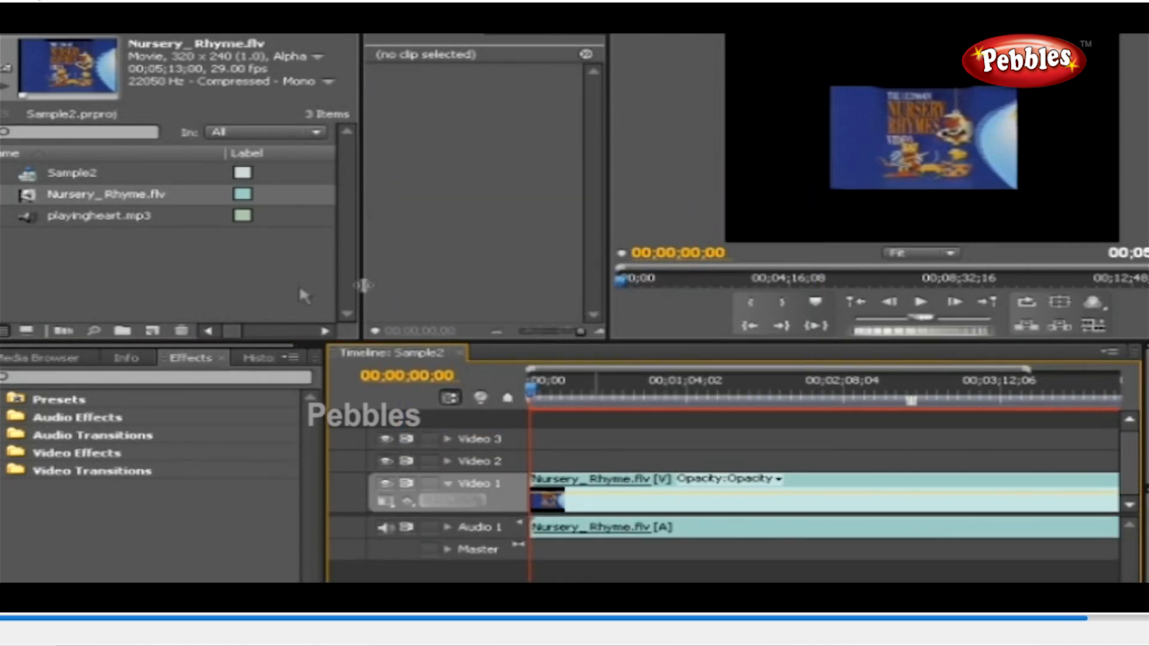
# - Place playingheart.mp3 at the start of the sequence on new audio tracks below Audio 1
pyautogui.click(49, 244)
pyautogui.click(30, 213)
pyautogui.moveTo(30, 213); pyautogui.dragTo(534, 571)
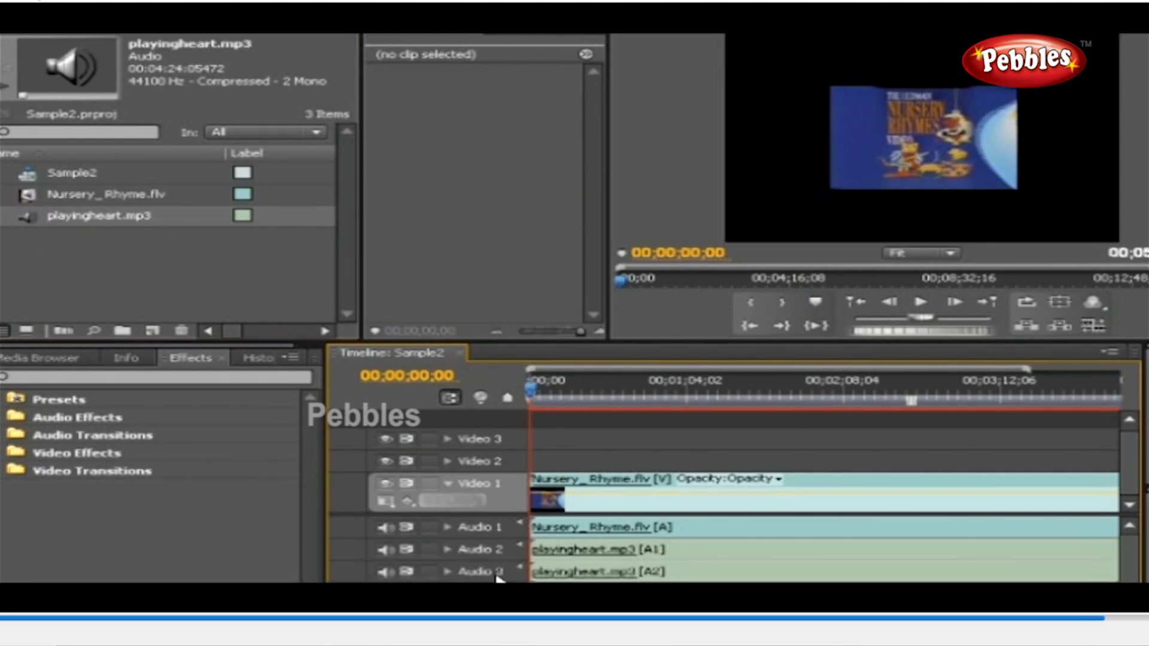
# - Delete the playingheart.mp3 channel clip on Audio 3, keeping the one on Audio 2
pyautogui.click(577, 548)
pyautogui.click(584, 571)
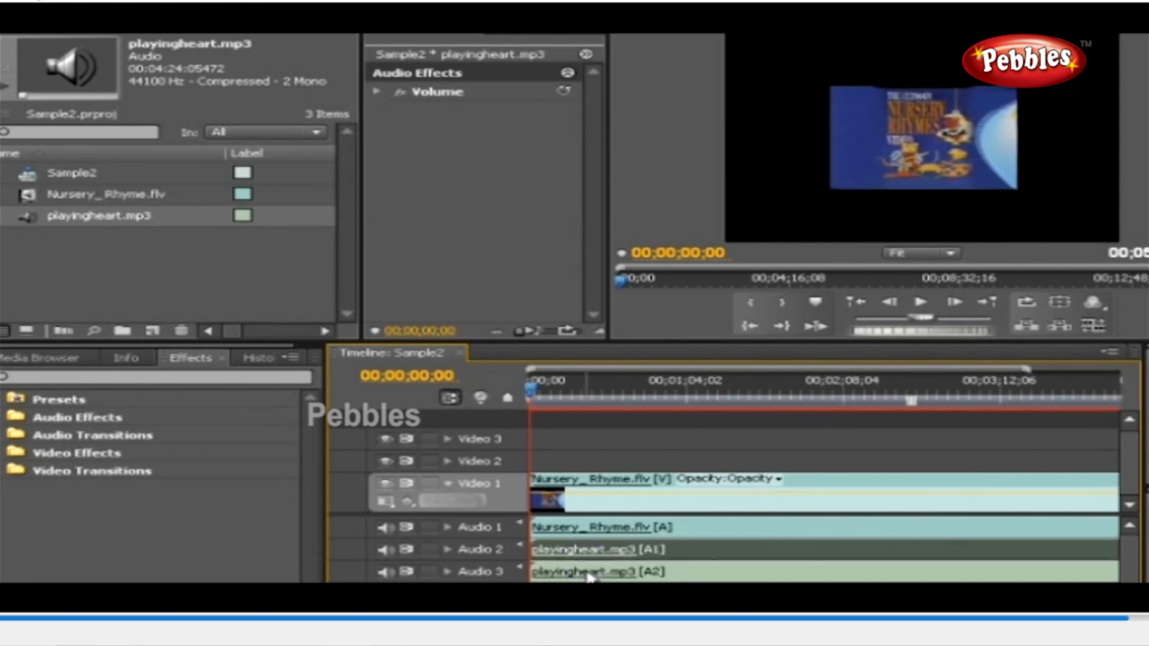
pyautogui.press('Delete')
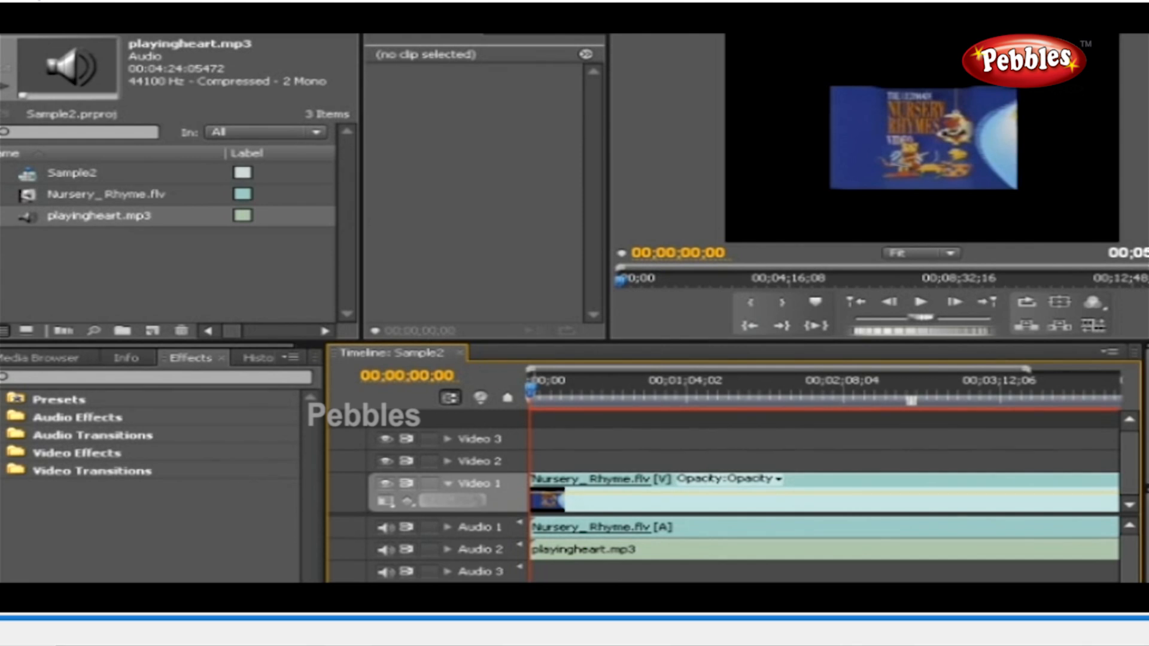
# - In the audio preferences, set the source channel mapping's default track format to Mono as Stereo and apply it
pyautogui.click(29, 4)
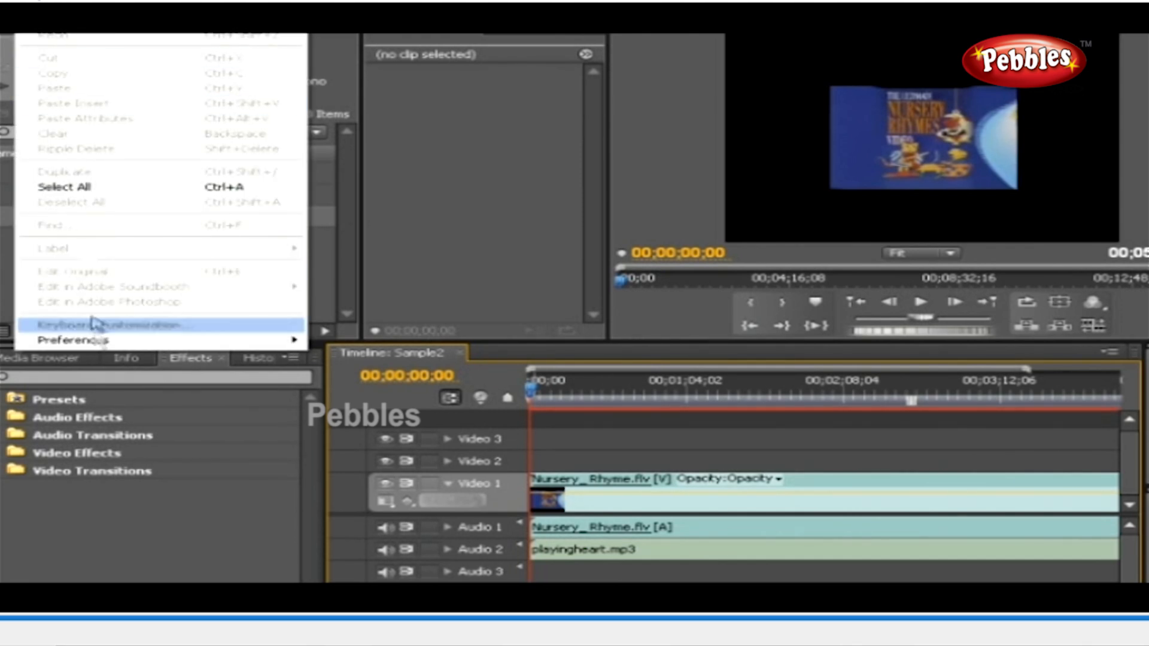
pyautogui.moveTo(128, 343)
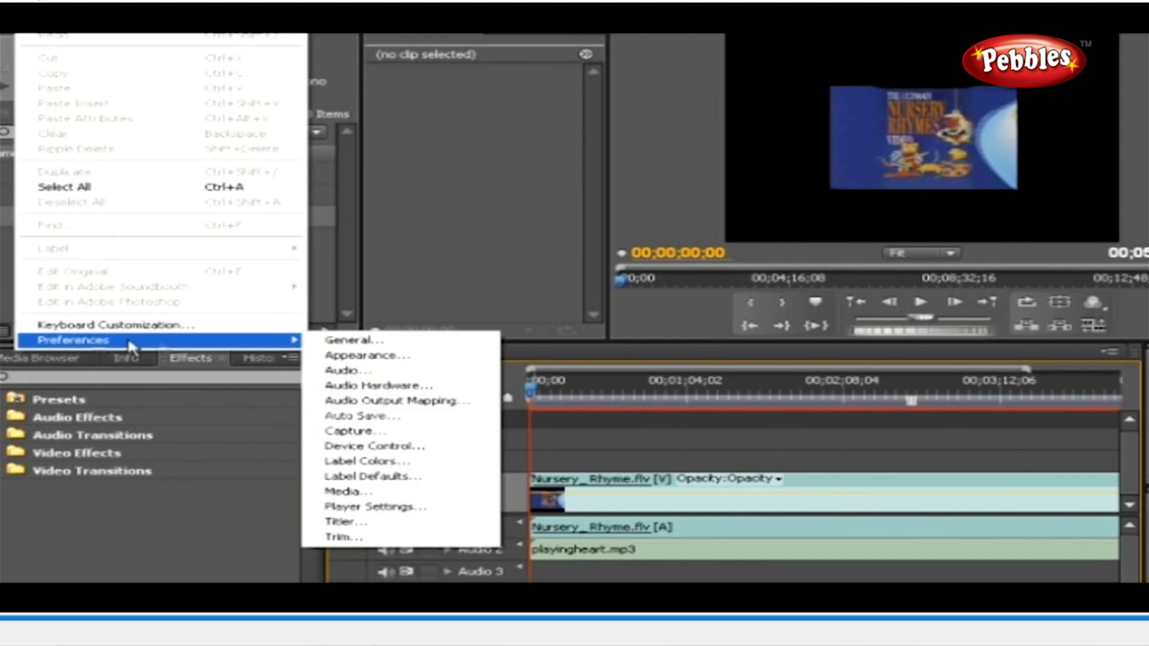
pyautogui.click(361, 374)
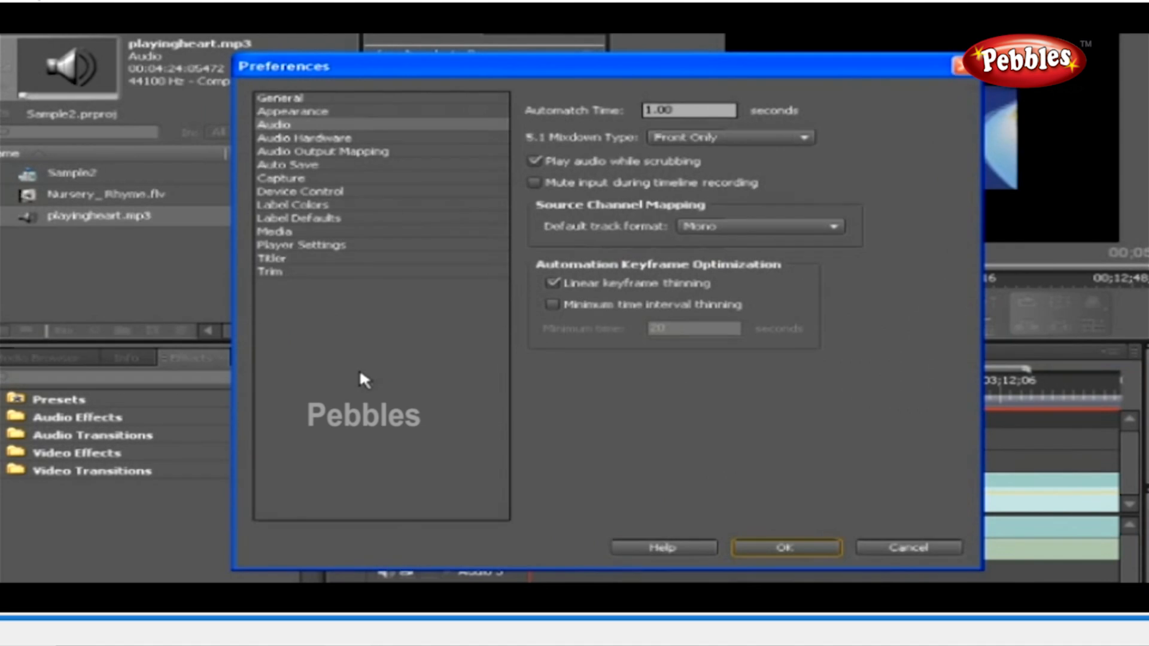
pyautogui.click(773, 228)
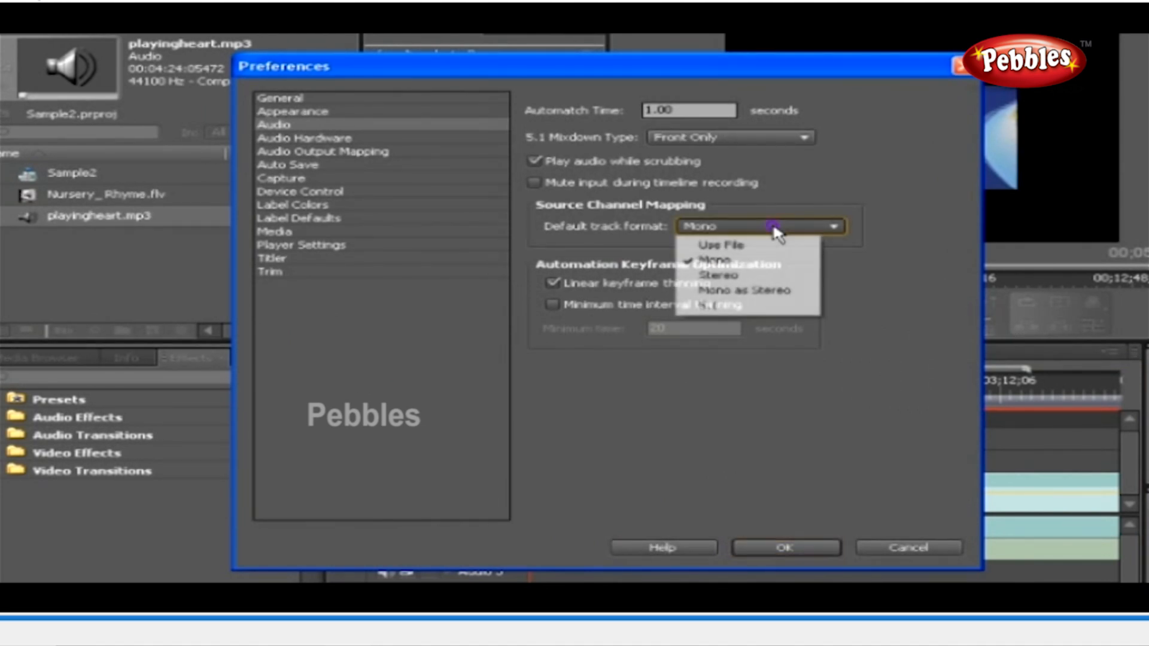
pyautogui.click(775, 291)
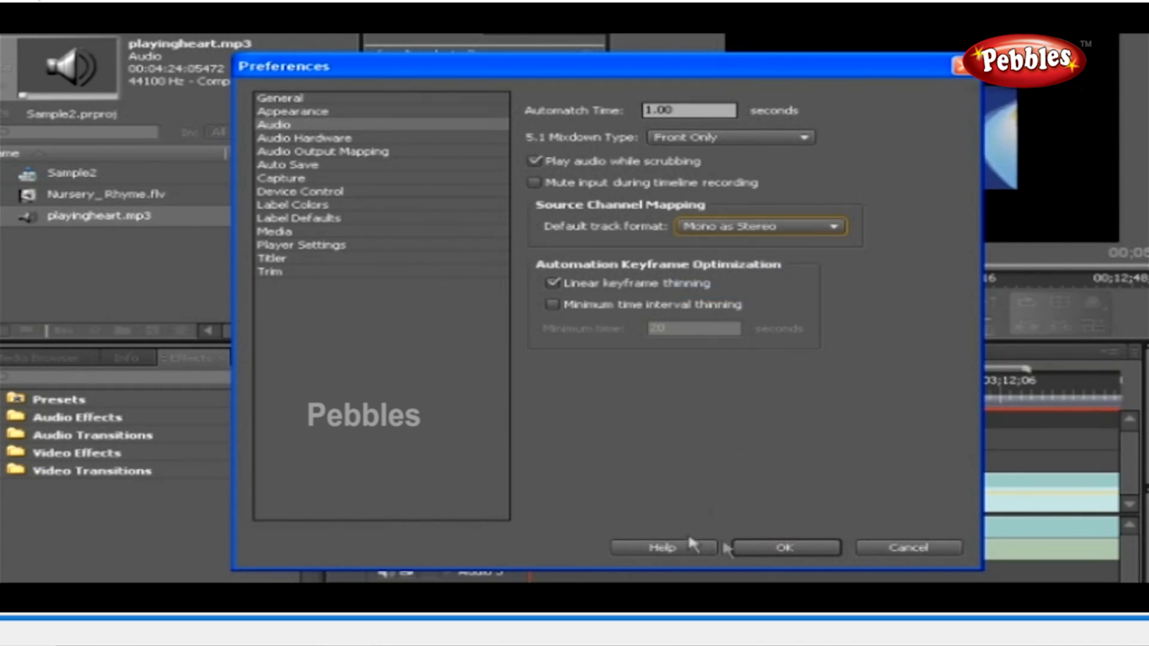
pyautogui.click(759, 545)
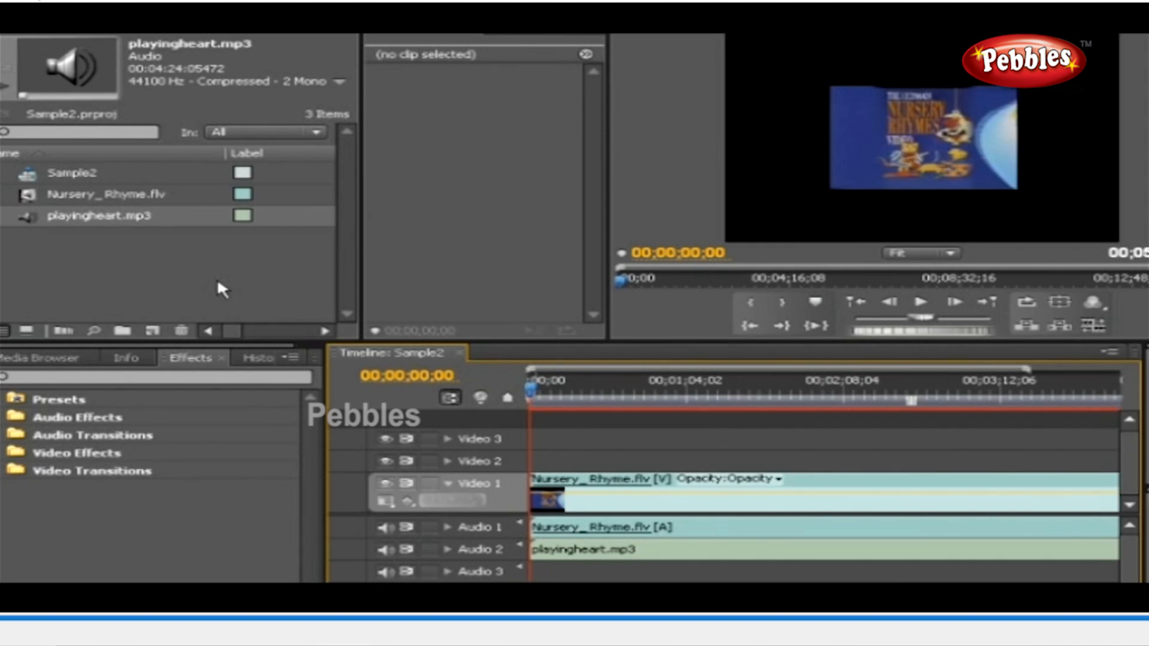
# - Close the Sample2 project without saving its changes
pyautogui.click(6, 7)
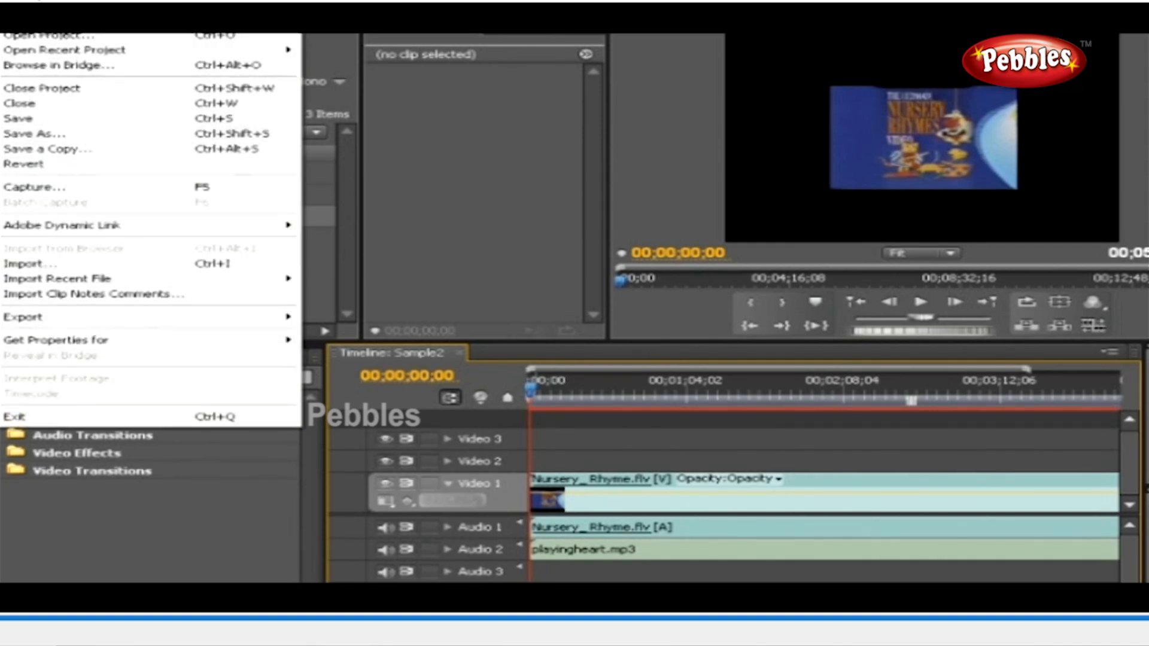
pyautogui.click(9, 87)
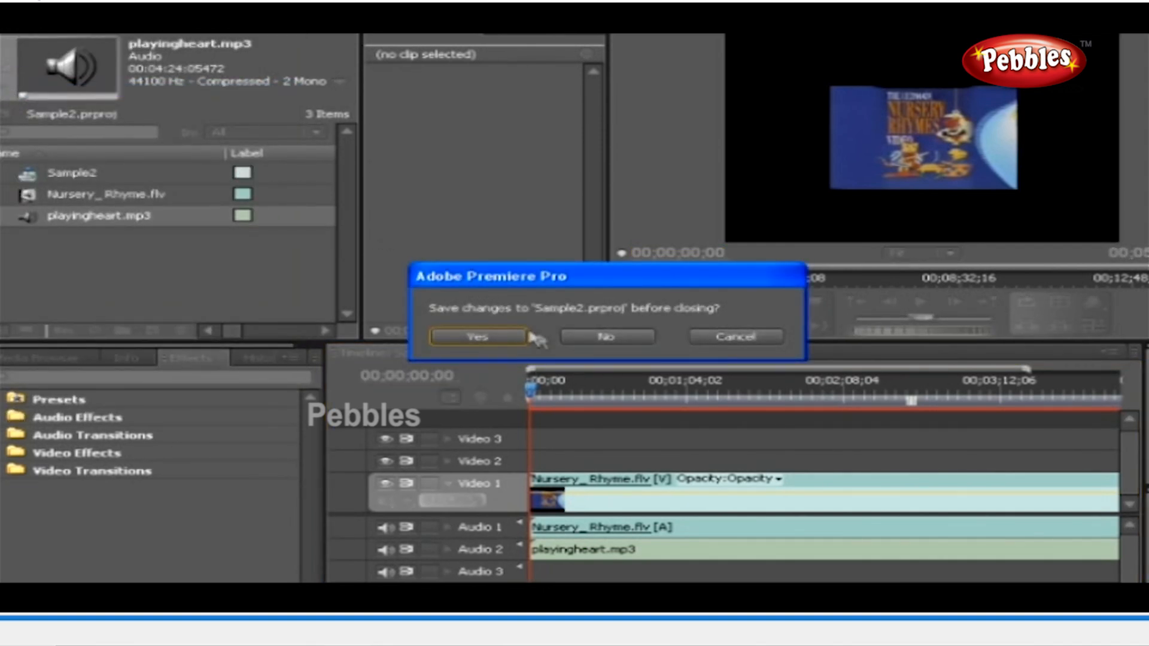
pyautogui.click(572, 339)
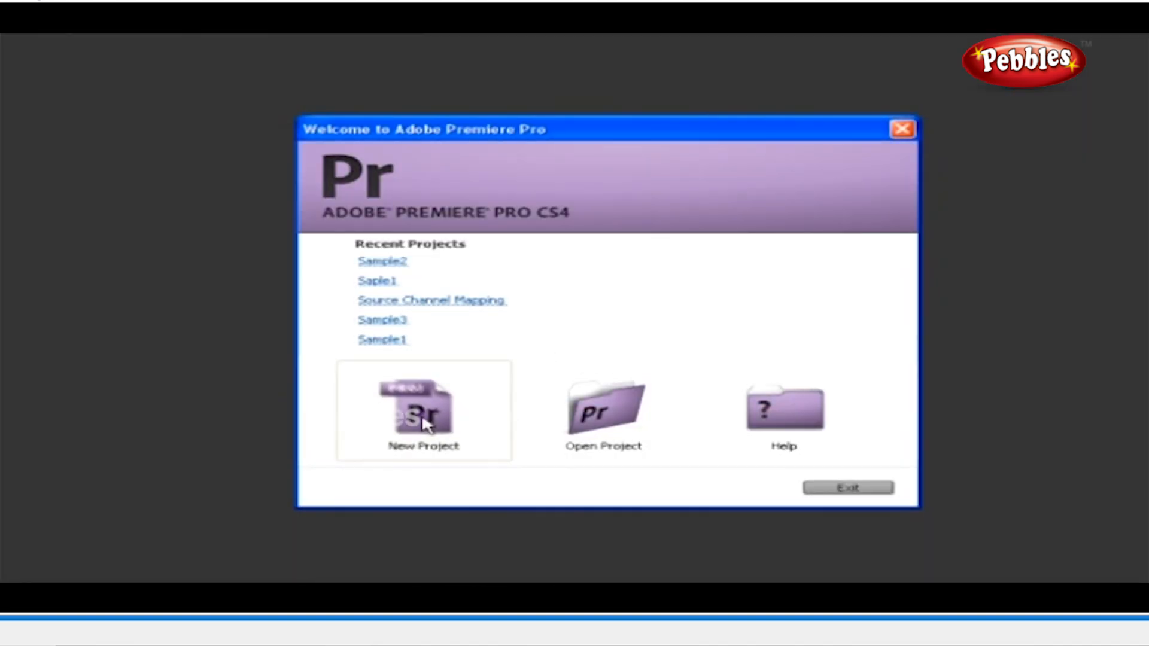
# - Create another new project named Sample2 with a DV - NTSC Standard 48kHz sequence also named Sample2
pyautogui.click(420, 411)
pyautogui.write('Sample3')
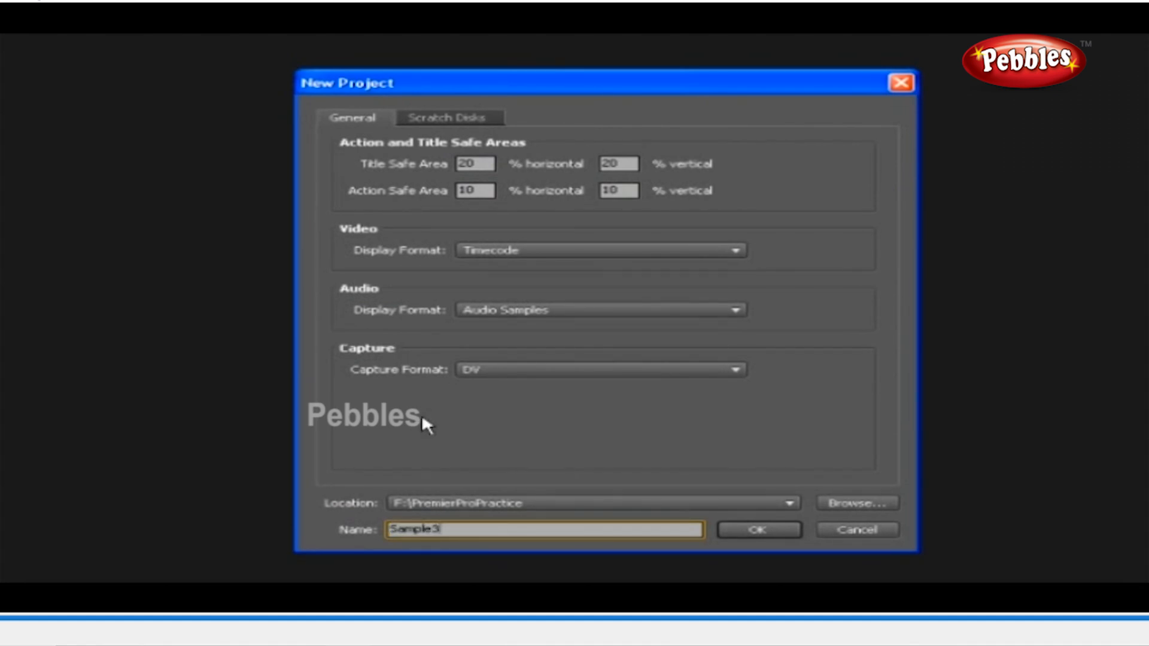
pyautogui.press('BackSpace')
pyautogui.write('2')
pyautogui.press('Return')
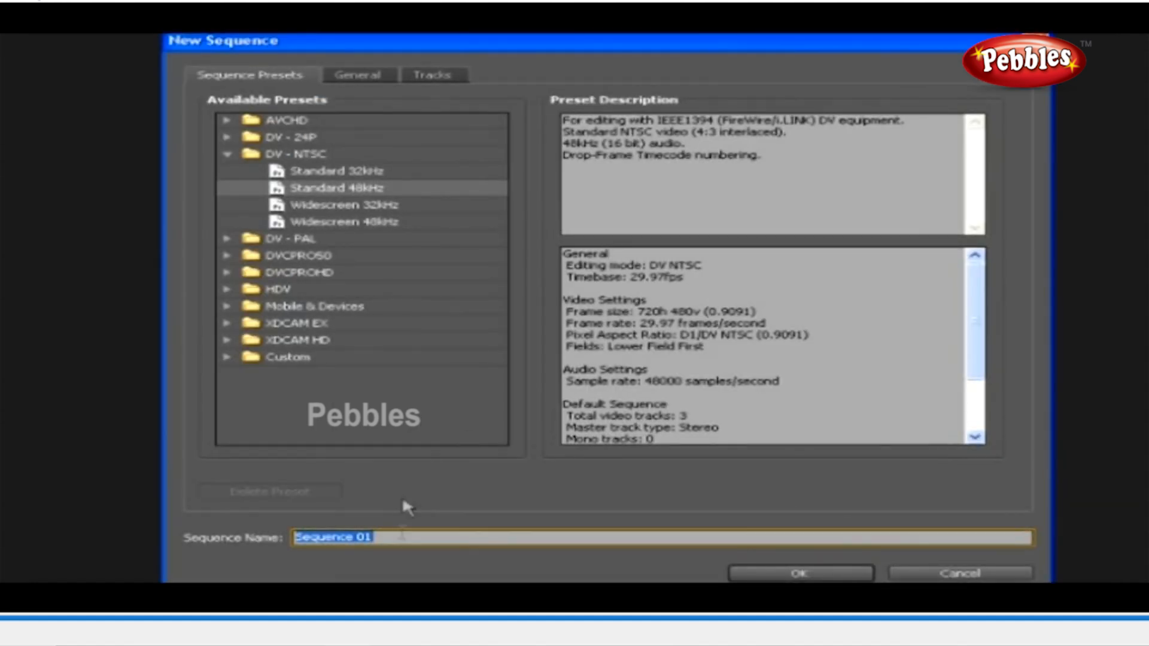
pyautogui.write('Sample')
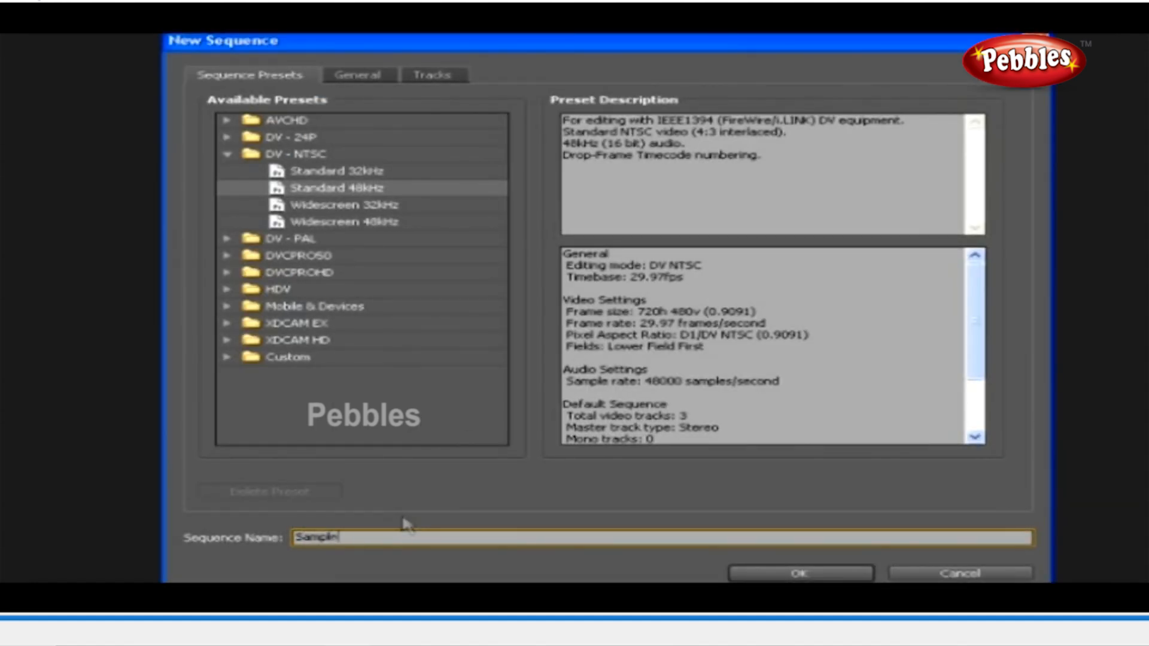
pyautogui.write('2')
pyautogui.press('Return')
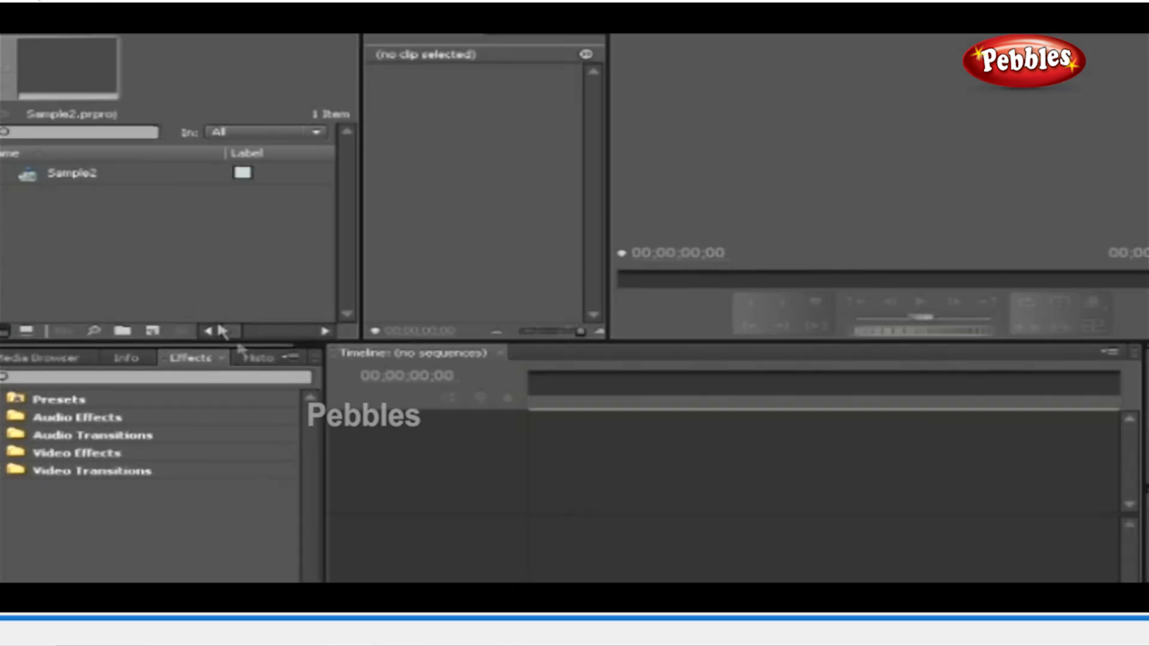
# - Import Nursery_ Rhyme and playingheart from the Used Media Files folder and check how each clip's audio channels are mapped
pyautogui.doubleClick(151, 252)
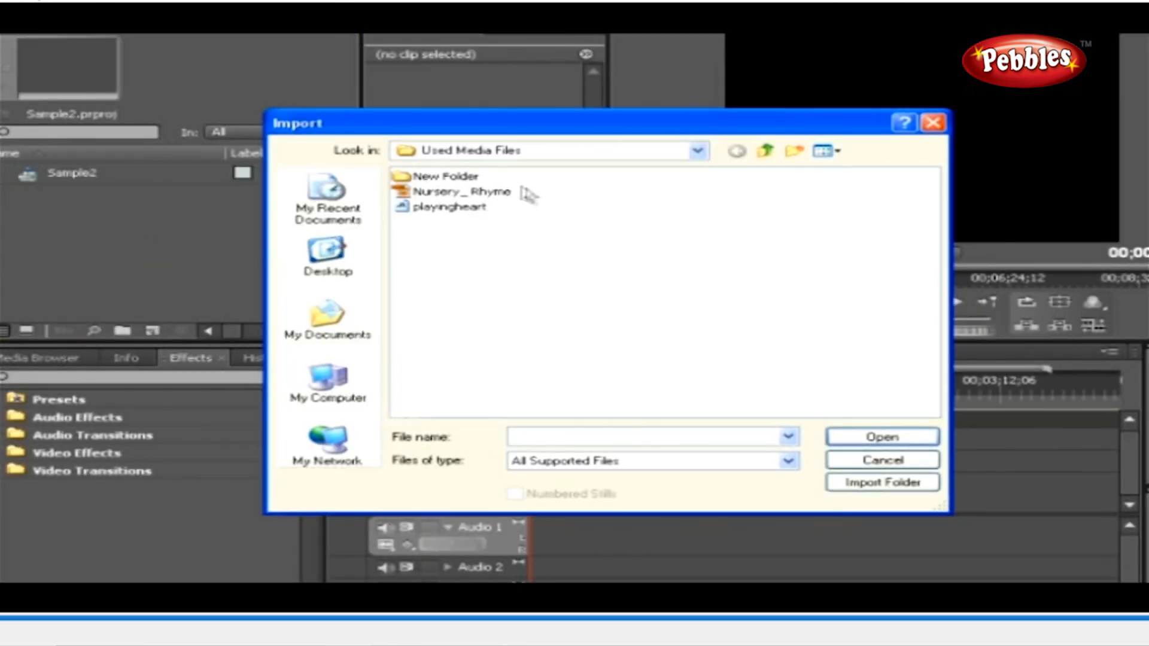
pyautogui.moveTo(526, 187); pyautogui.dragTo(476, 233)
pyautogui.click(854, 437)
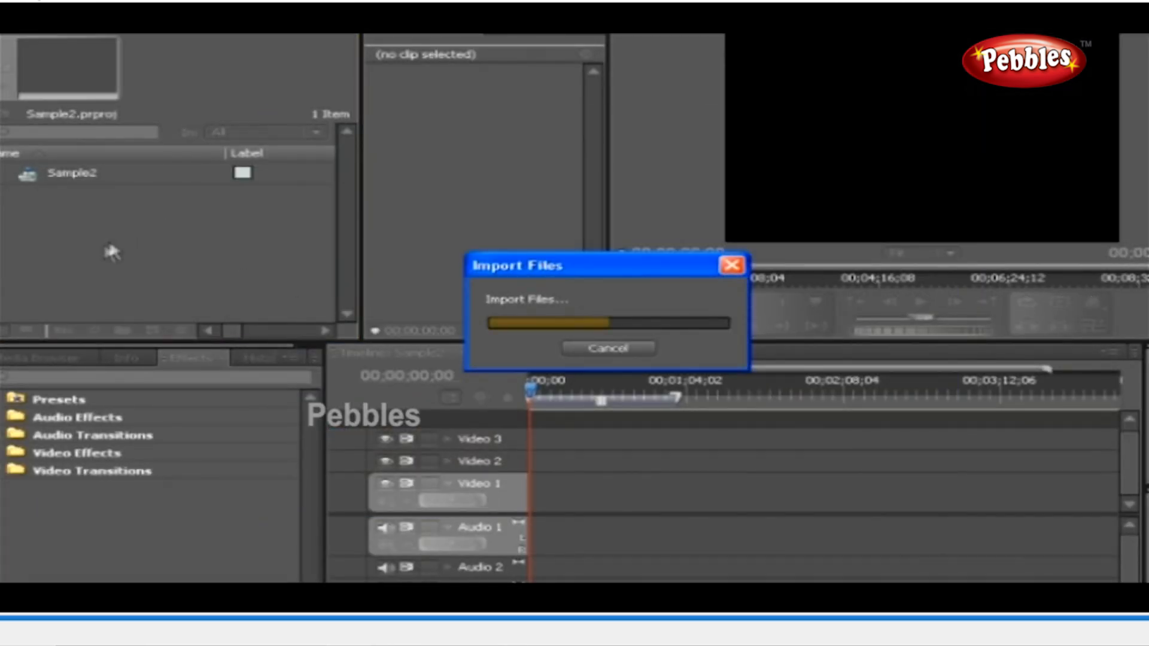
pyautogui.click(37, 195)
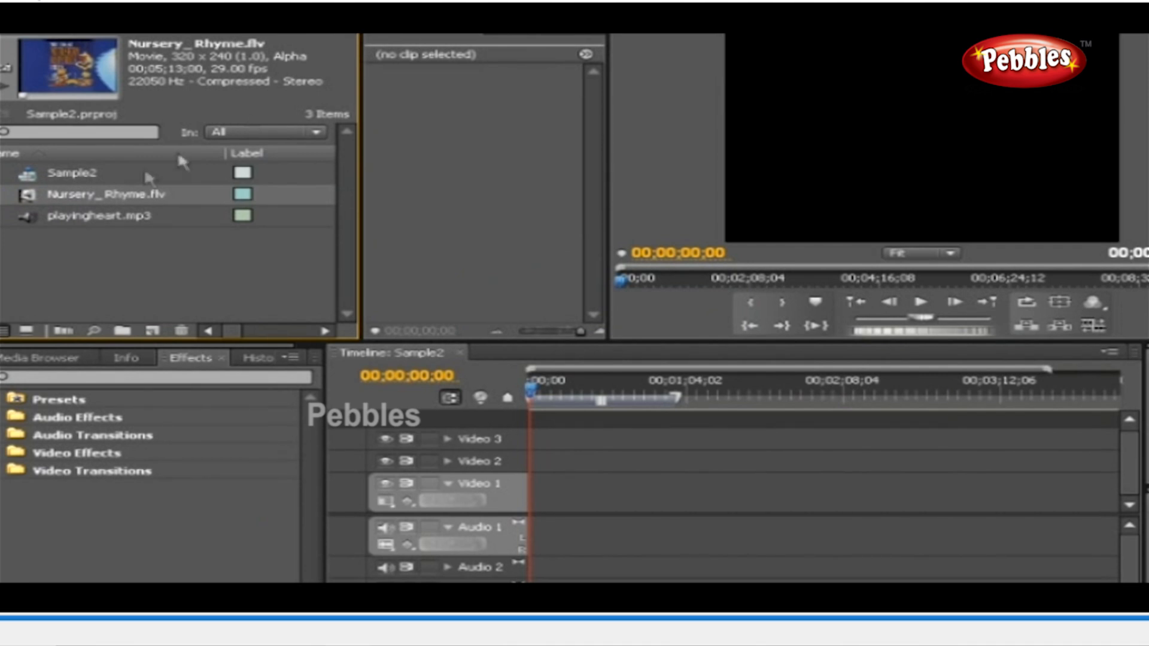
pyautogui.click(38, 218)
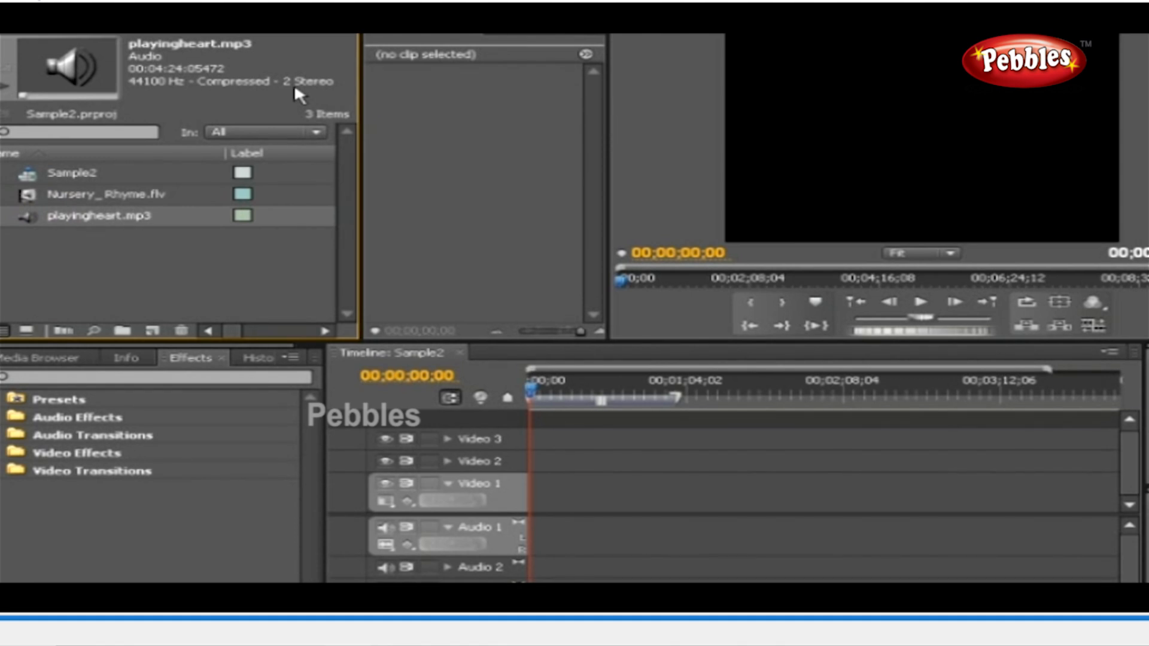
# - Place playingheart.mp3 at the start of Audio 1 and expand the Audio 2 track to show its waveform
pyautogui.moveTo(31, 220); pyautogui.dragTo(535, 545)
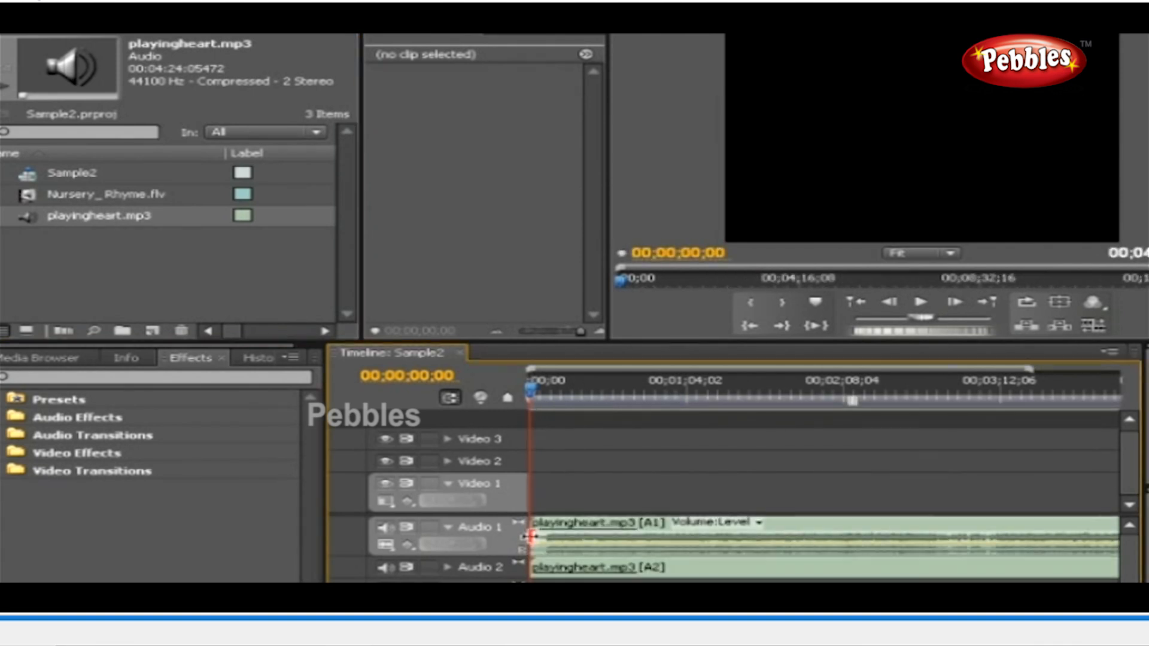
pyautogui.click(447, 566)
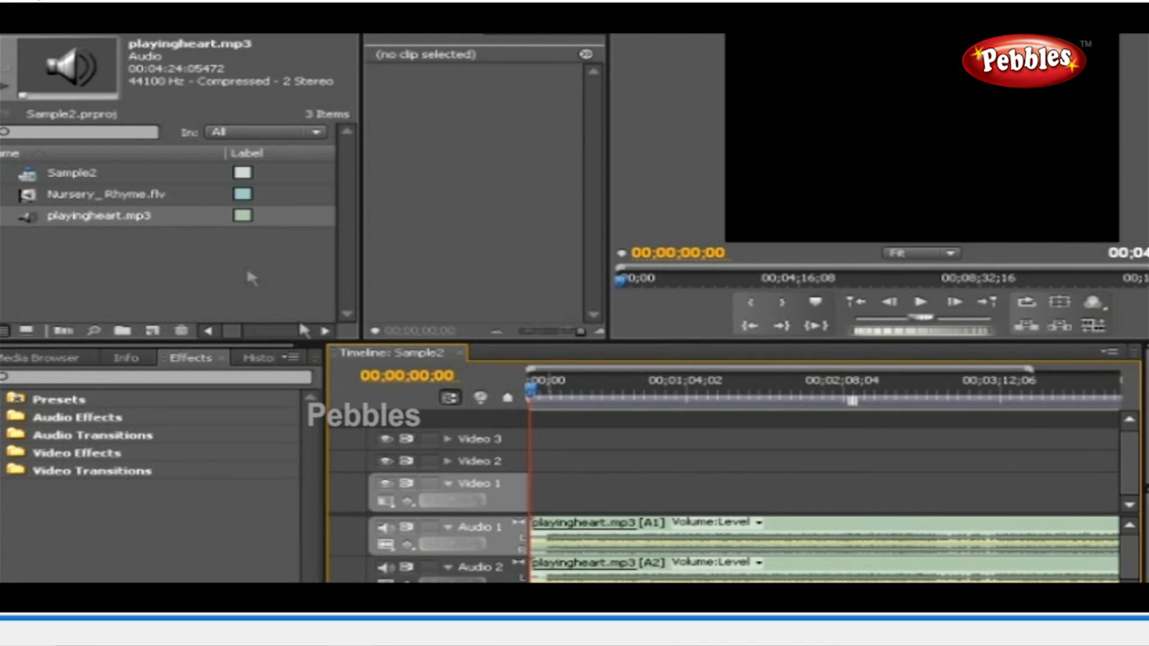
# - Set the default track format for source channel mapping back to Use File in the audio preferences
pyautogui.click(34, 35)
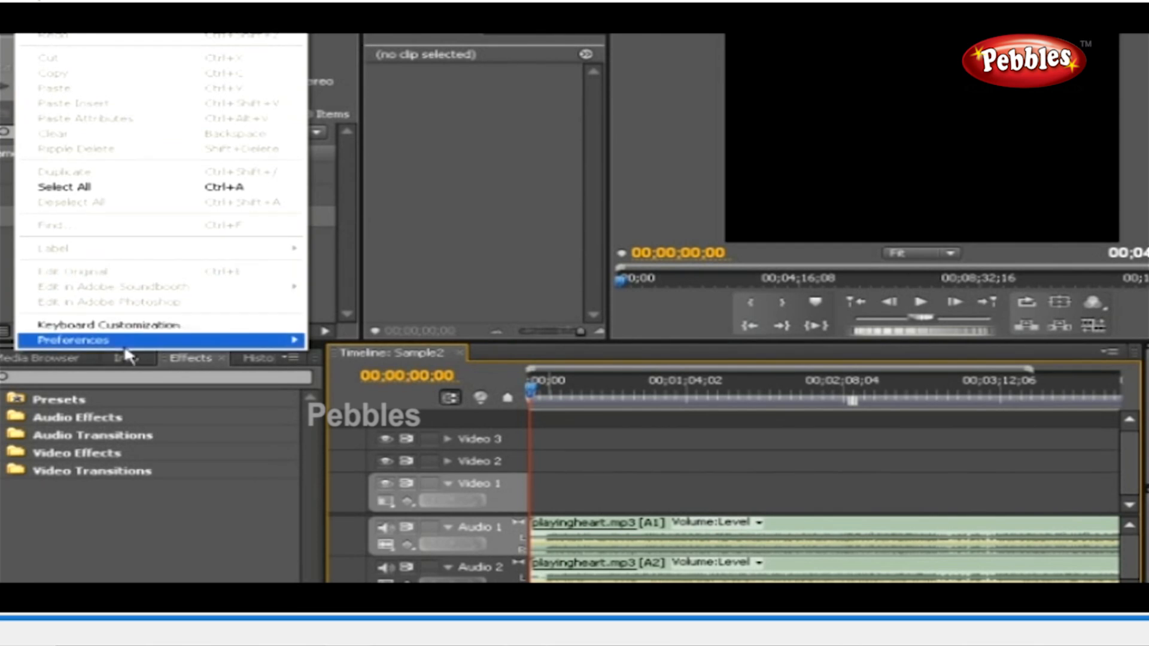
pyautogui.moveTo(267, 341)
pyautogui.click(423, 376)
pyautogui.click(821, 225)
pyautogui.click(810, 246)
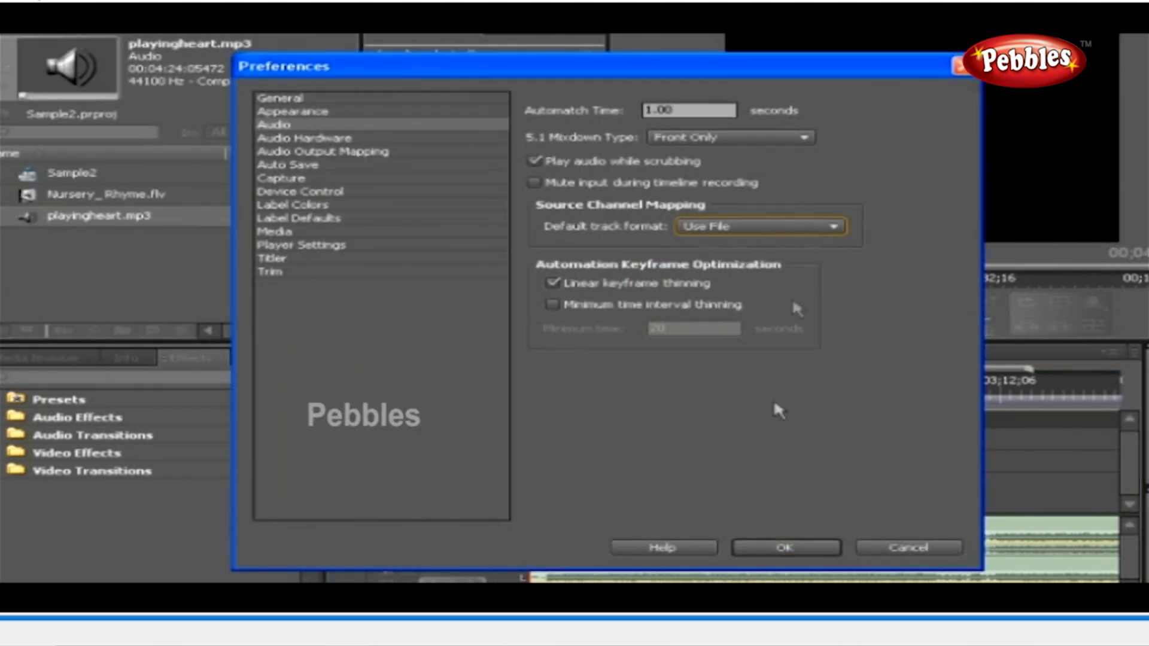
pyautogui.click(786, 548)
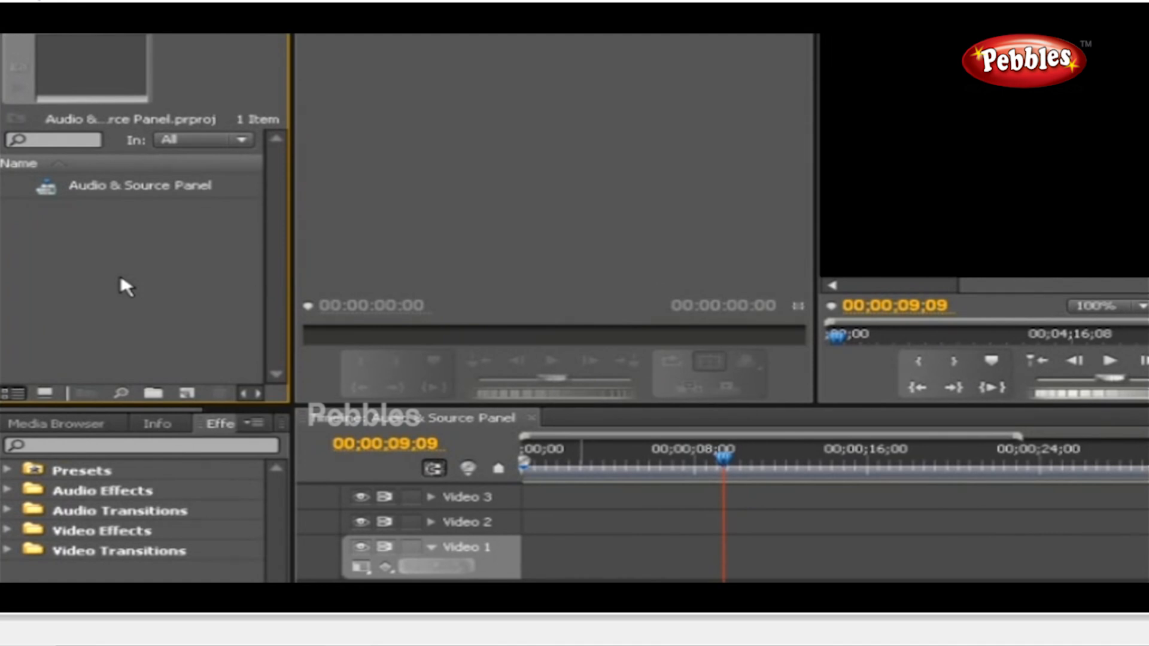
# - Import 27_dresses-h.ref and playingheart from the Used Media Files folder into the Audio & Source Panel project
pyautogui.doubleClick(120, 275)
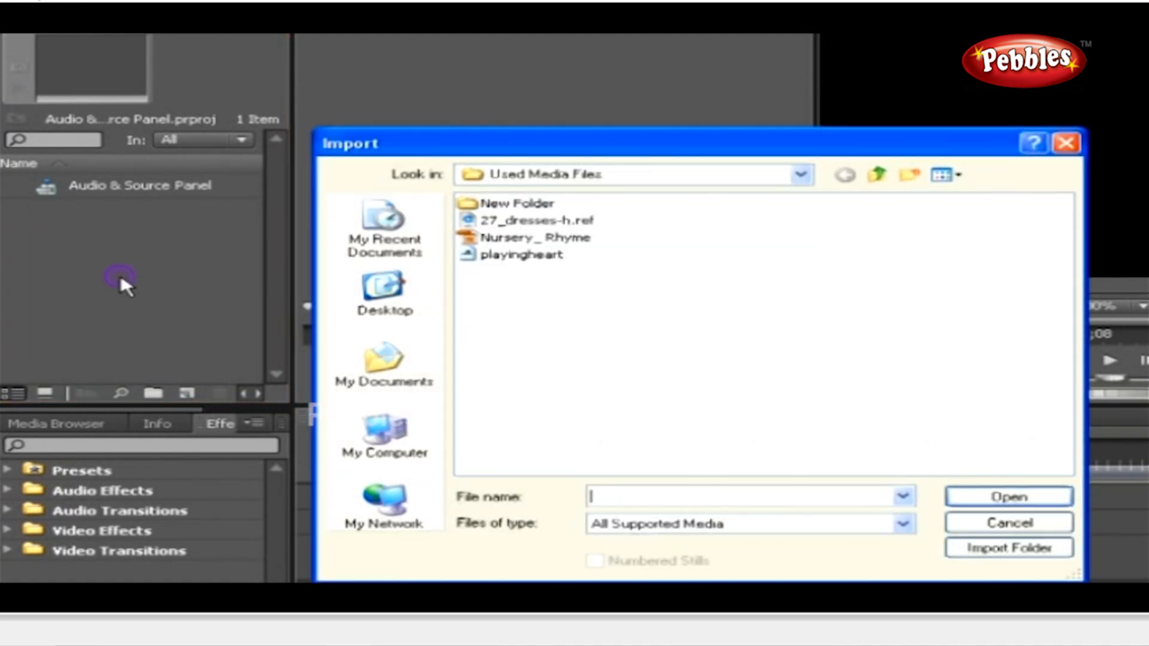
pyautogui.click(569, 221)
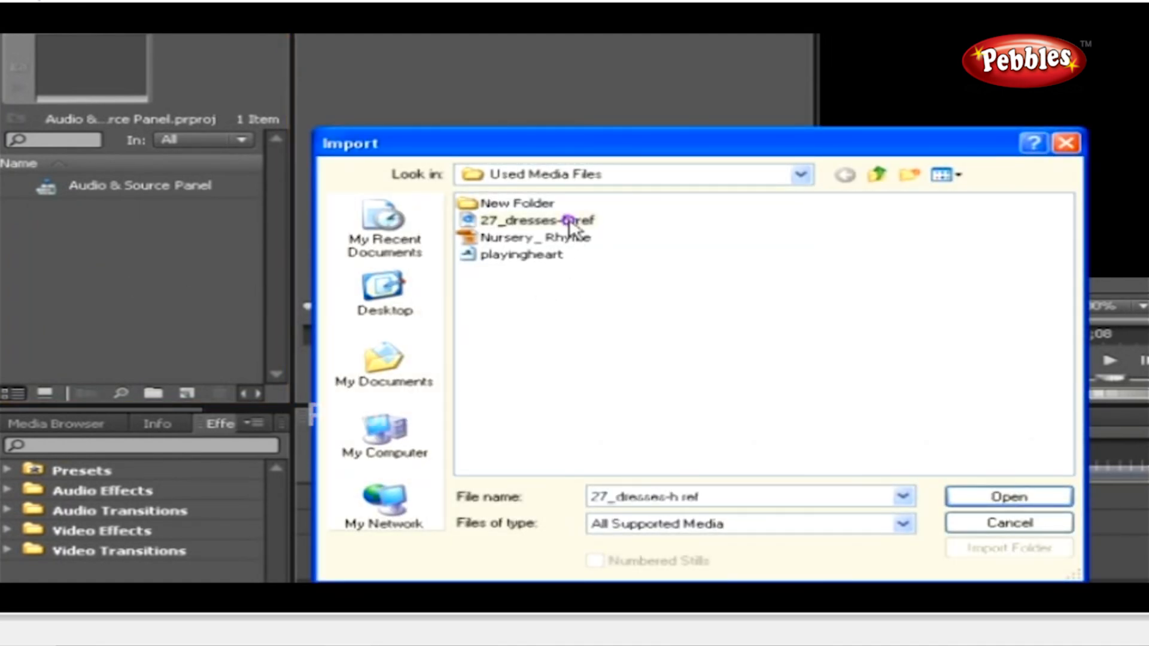
pyautogui.keyDown('ctrl'); pyautogui.click(560, 256); pyautogui.keyUp('ctrl')
pyautogui.click(974, 498)
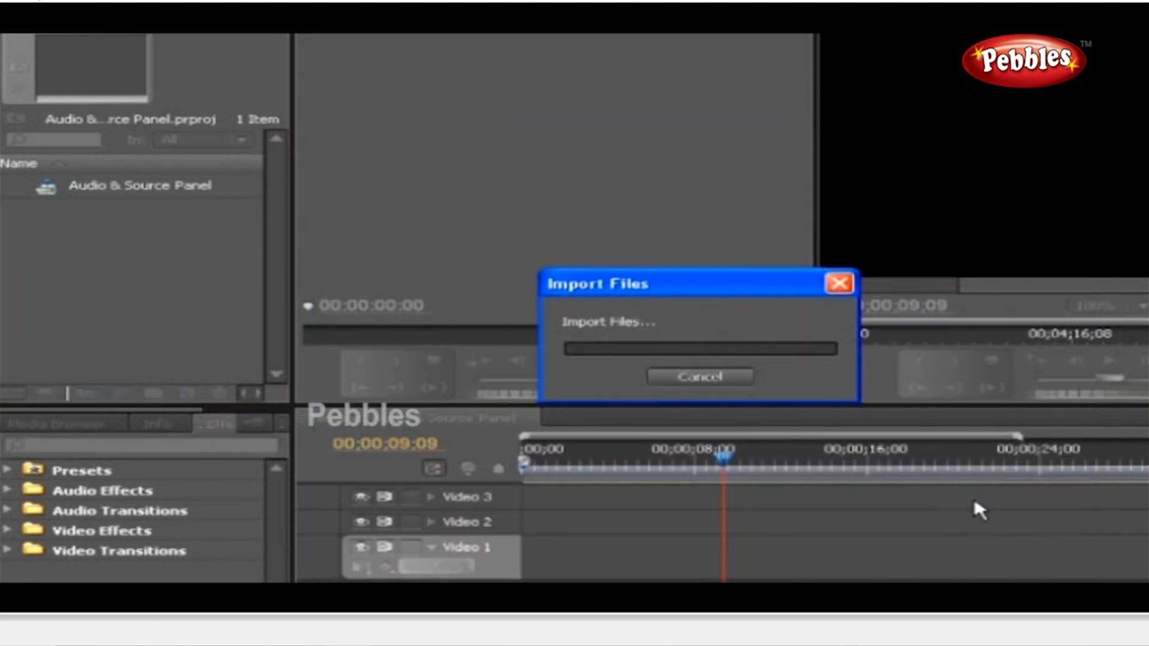
pyautogui.click(141, 299)
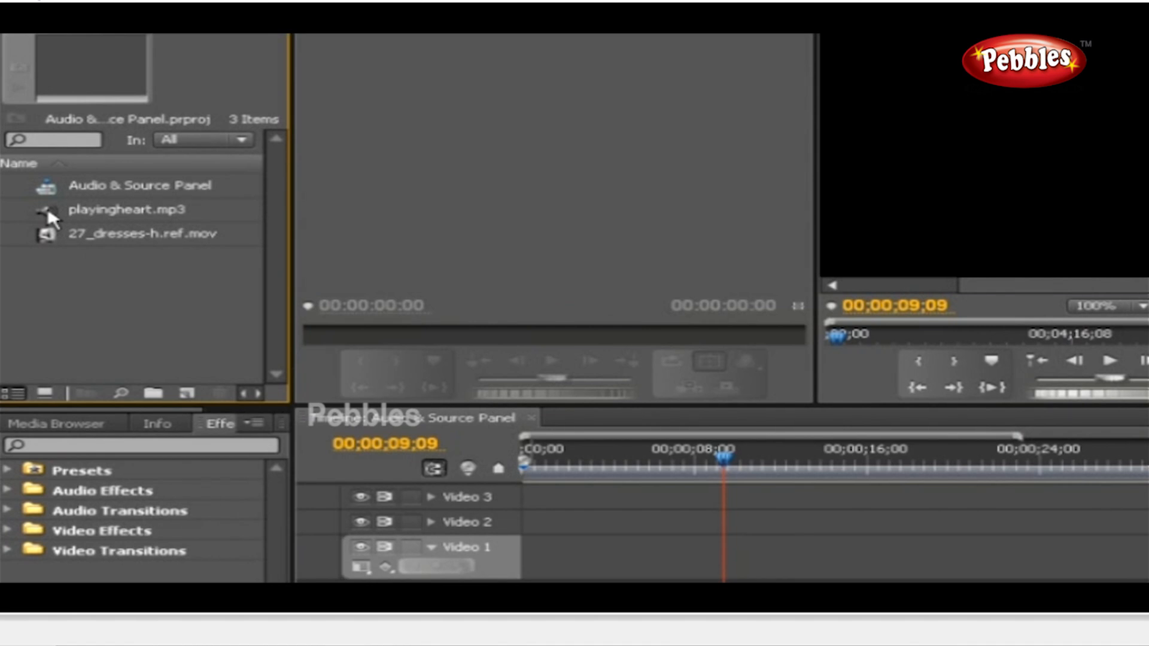
# - Open playingheart.mp3 in the Source Monitor and mark its In point at the start and its Out point at 00;00;06;13
pyautogui.moveTo(48, 207); pyautogui.dragTo(551, 160)
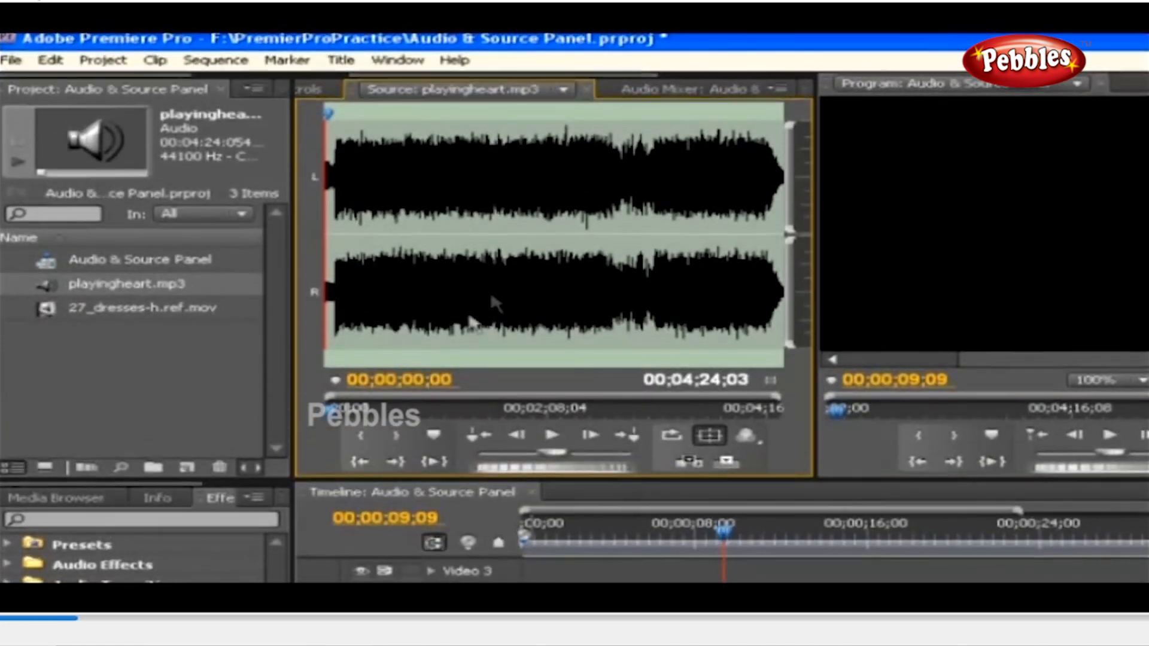
pyautogui.moveTo(776, 401); pyautogui.dragTo(616, 406)
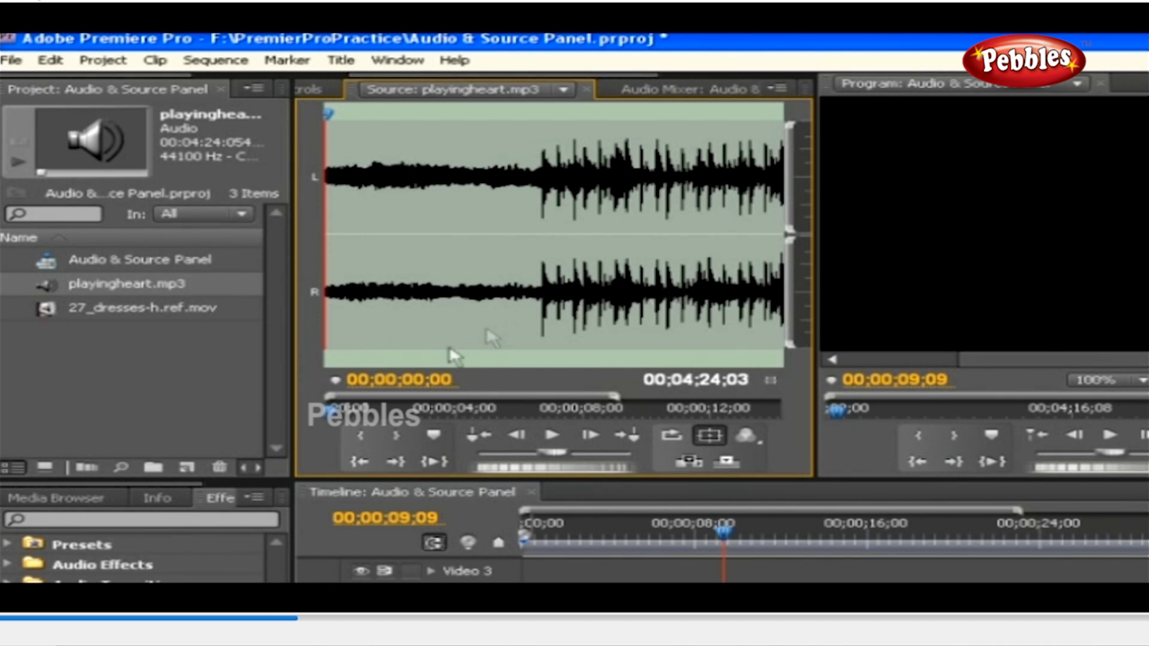
pyautogui.click(353, 435)
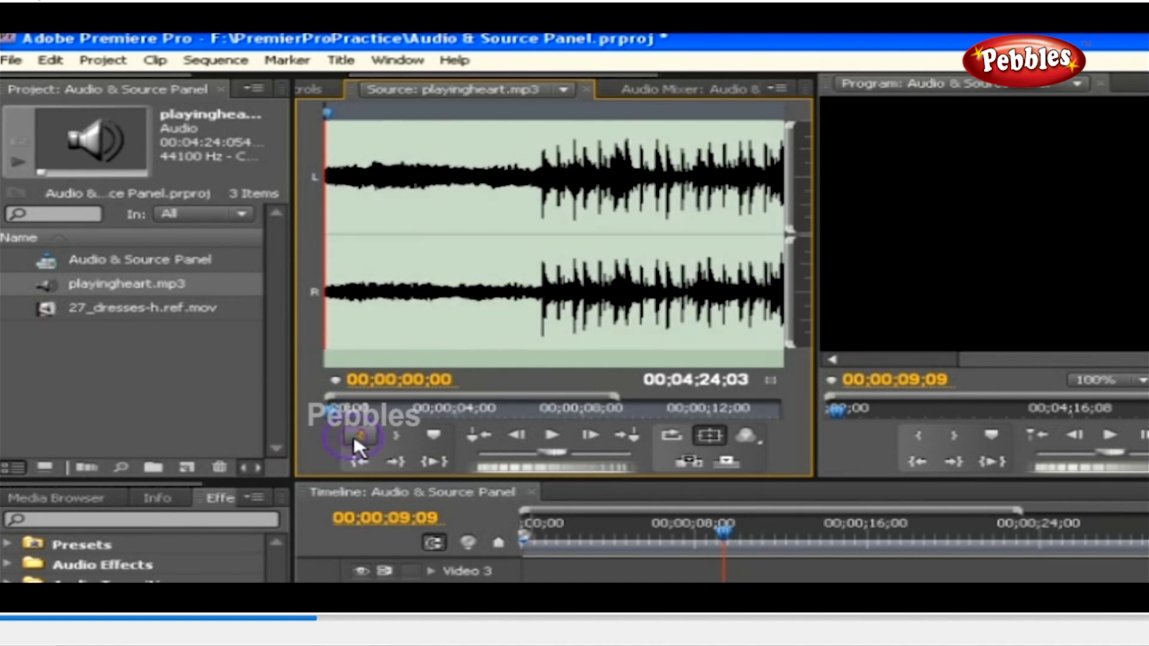
pyautogui.moveTo(328, 115); pyautogui.dragTo(536, 126)
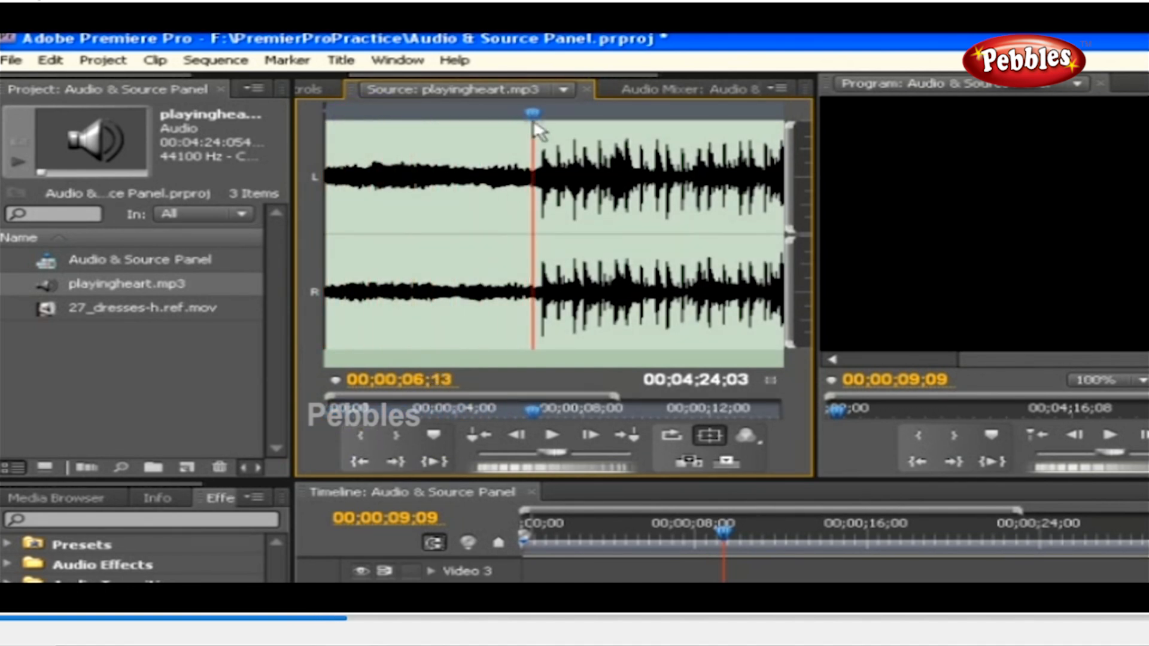
pyautogui.click(401, 438)
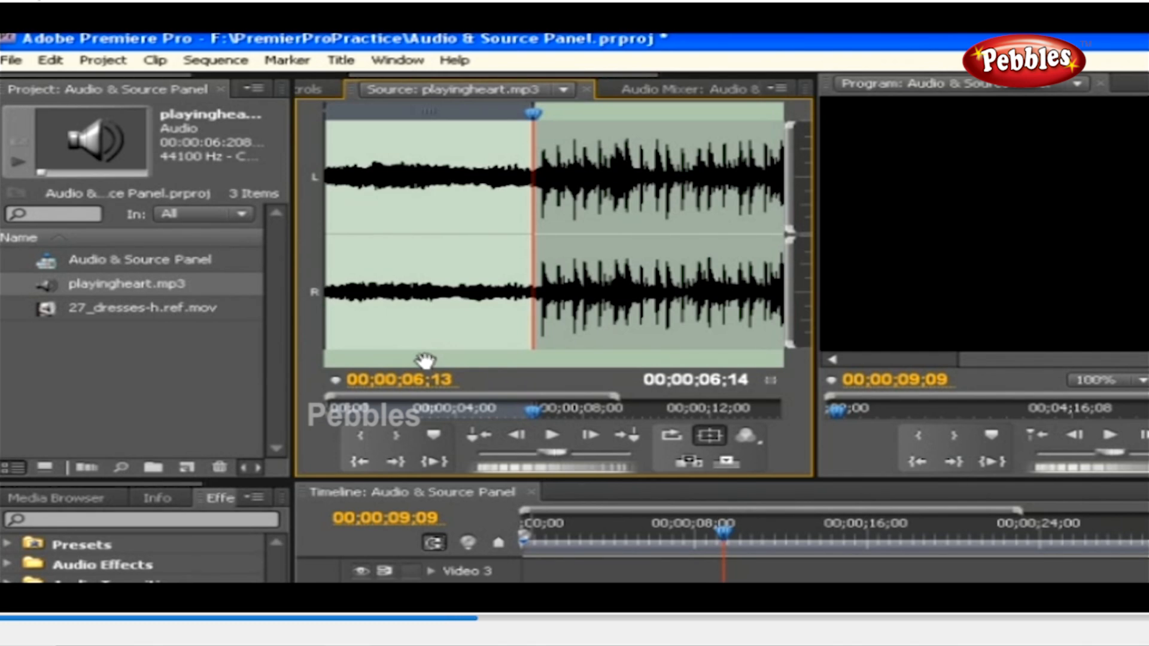
# - Place the marked portion of playingheart.mp3 at the start of Audio 1 and delete it from the track again
pyautogui.moveTo(423, 359); pyautogui.dragTo(485, 459)
pyautogui.moveTo(485, 409); pyautogui.dragTo(526, 458)
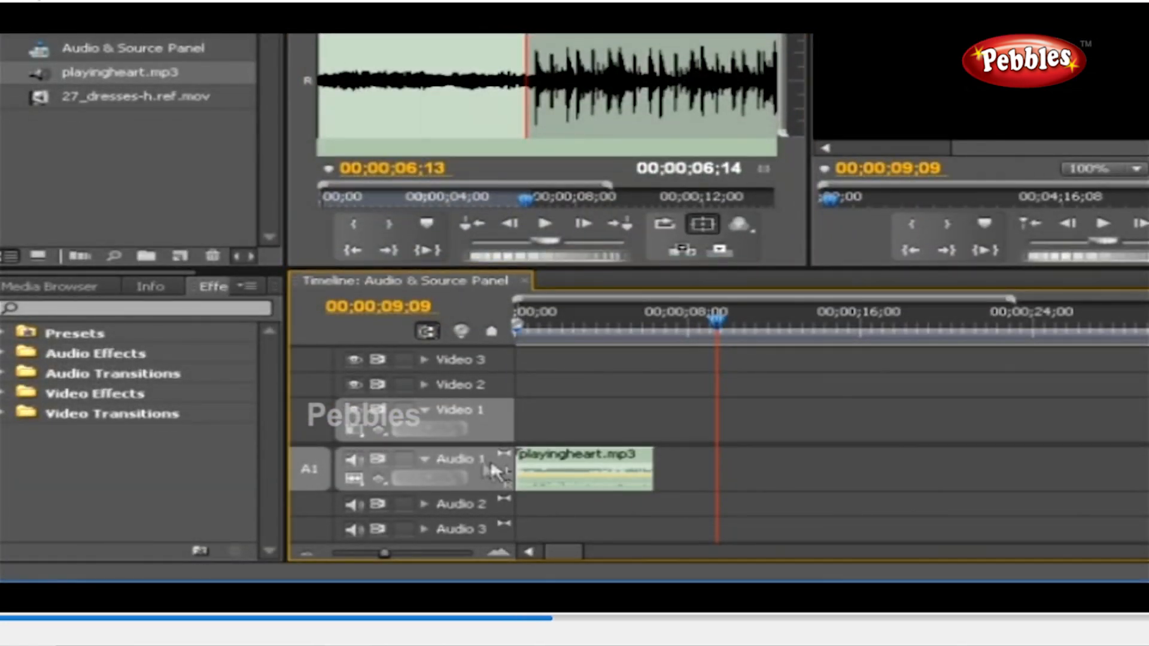
pyautogui.click(541, 461)
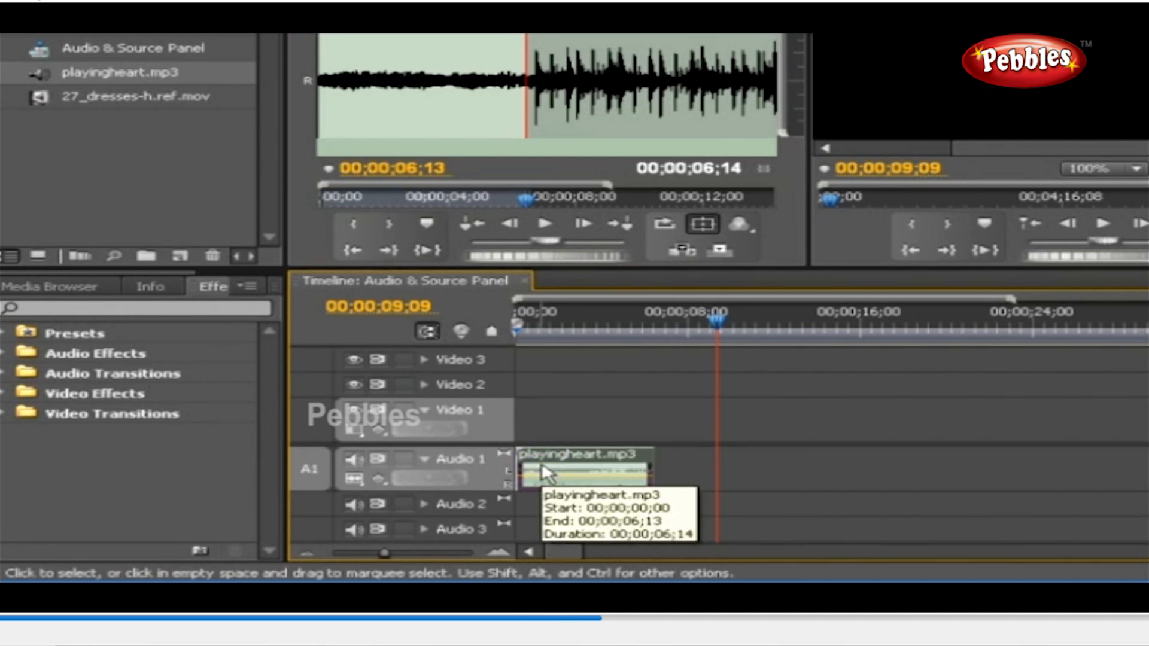
pyautogui.press('Delete')
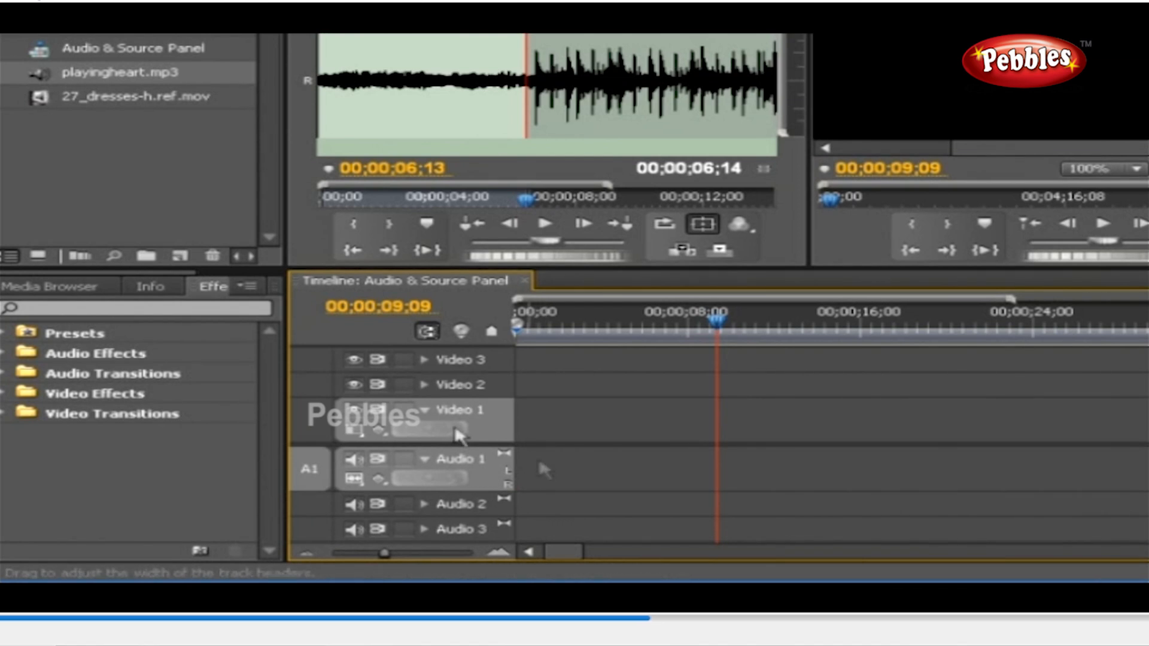
# - Mark a range of about 29 seconds ending at 01:00:41:15 in 27_dresses-h.ref.mov and place it at the start of Video 1 and Audio 1
pyautogui.doubleClick(38, 97)
pyautogui.moveTo(300, 199); pyautogui.dragTo(436, 204)
pyautogui.click(352, 226)
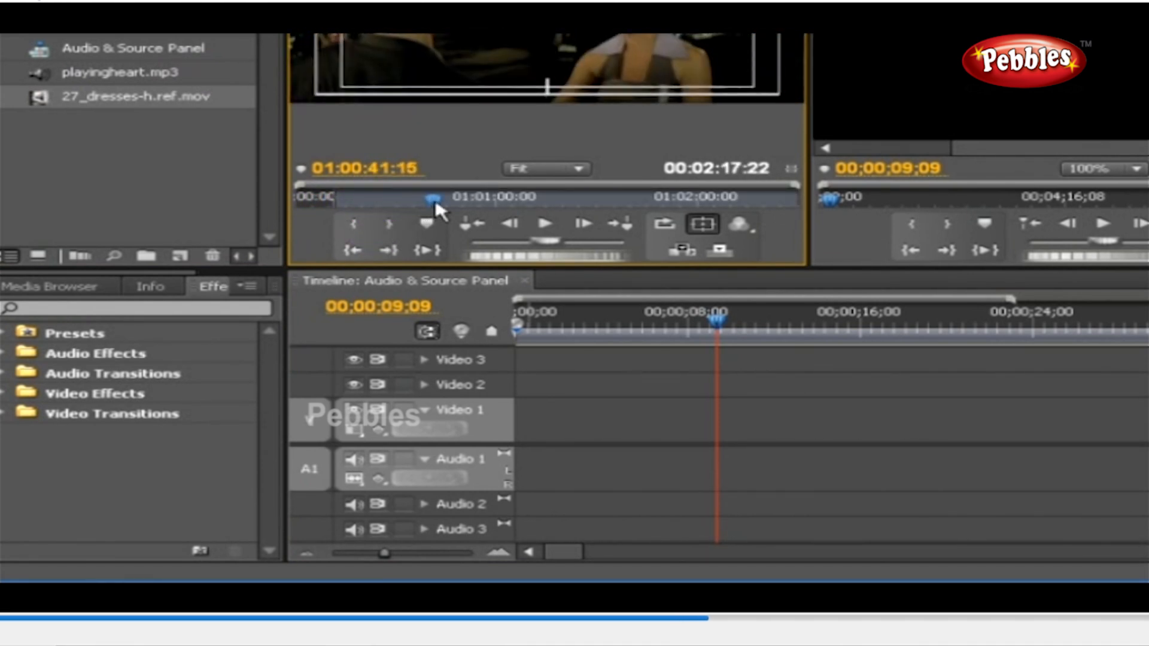
pyautogui.click(387, 224)
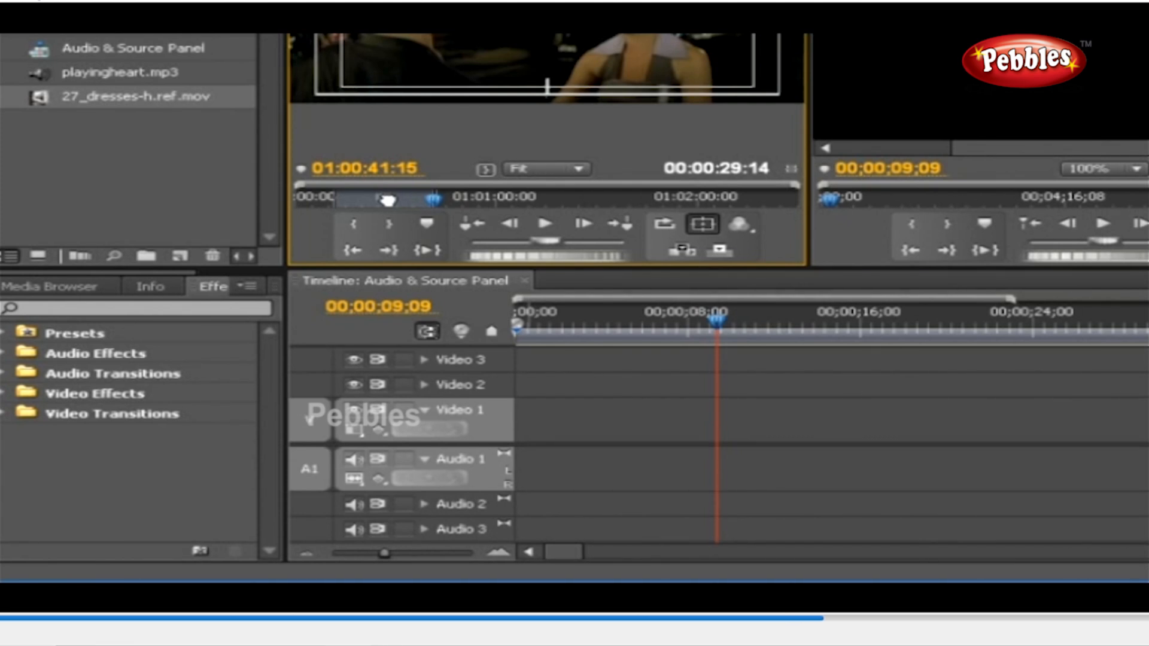
pyautogui.moveTo(388, 199); pyautogui.dragTo(531, 432)
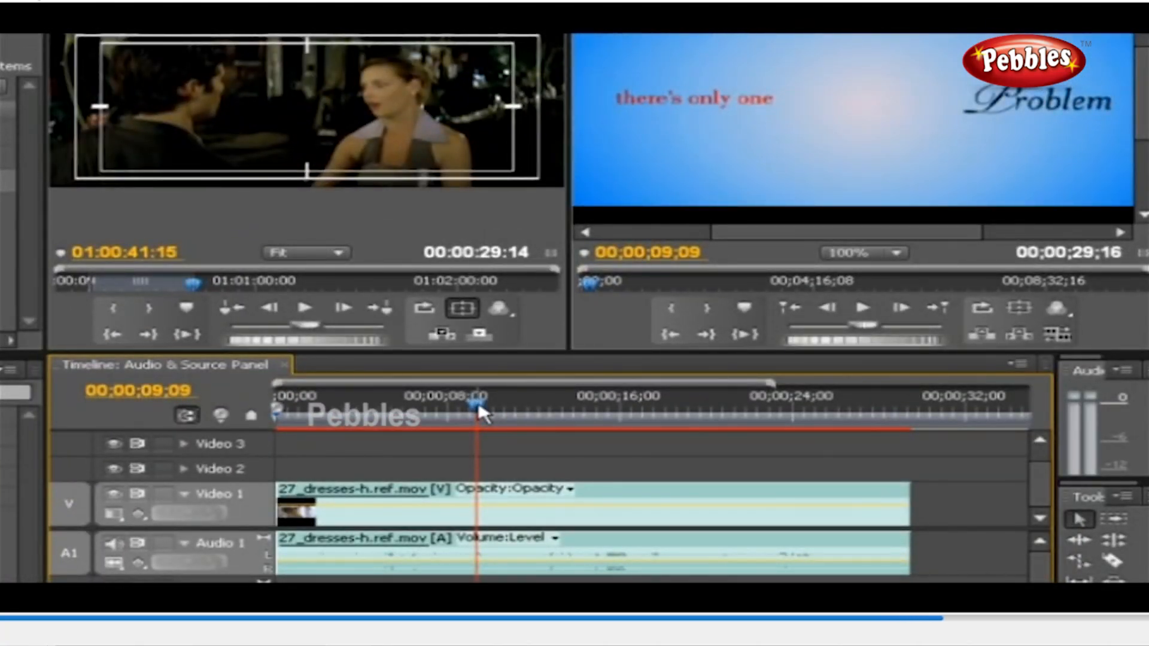
# - Move the source clip's In point earlier for a 00:00:37:09 range and add that range after the first clip on Video 1 and Audio 1
pyautogui.click(99, 281)
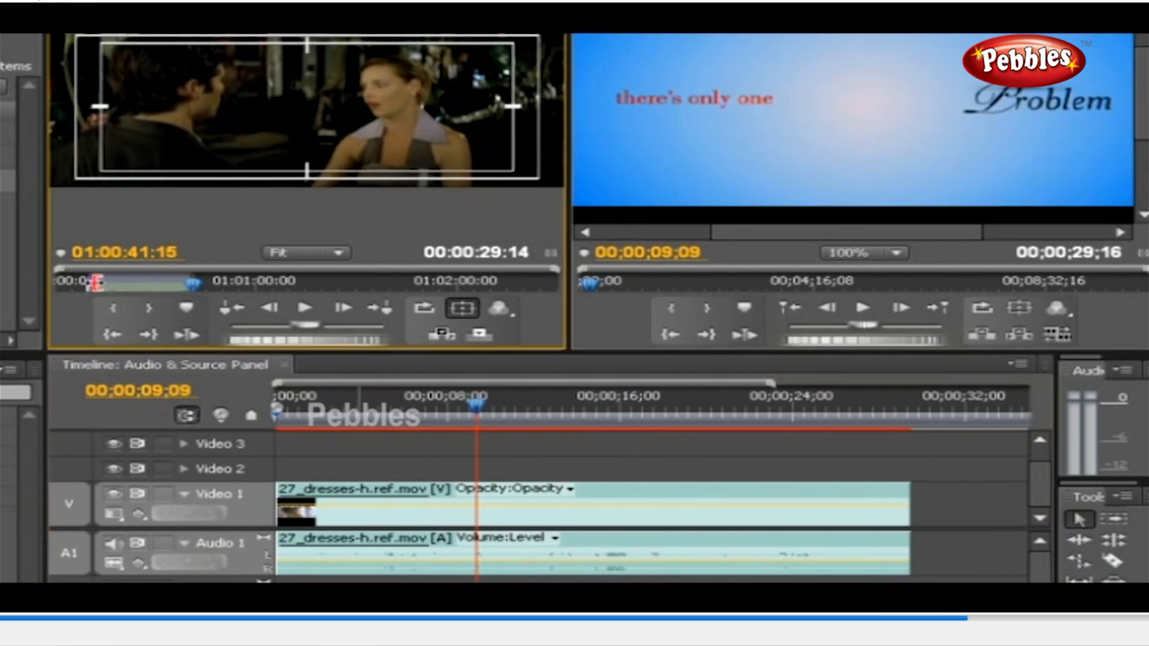
pyautogui.moveTo(100, 281)
pyautogui.mouseDown()
pyautogui.moveTo(68, 282)
pyautogui.moveTo(79, 281)
pyautogui.mouseUp()
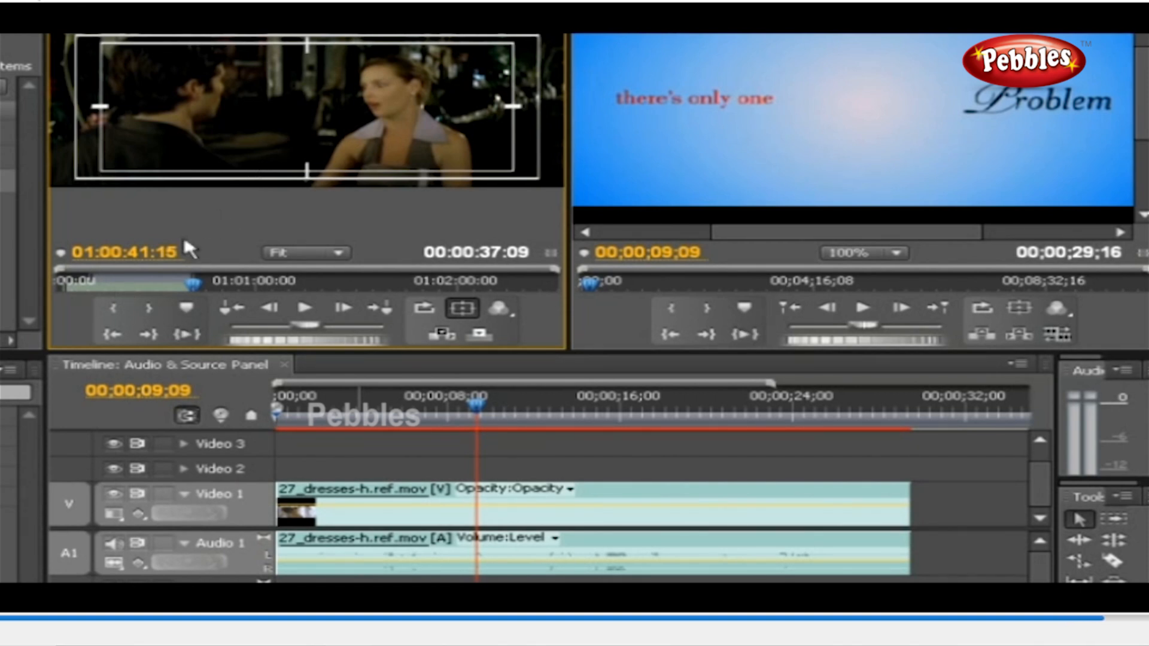
pyautogui.moveTo(304, 114); pyautogui.dragTo(926, 533)
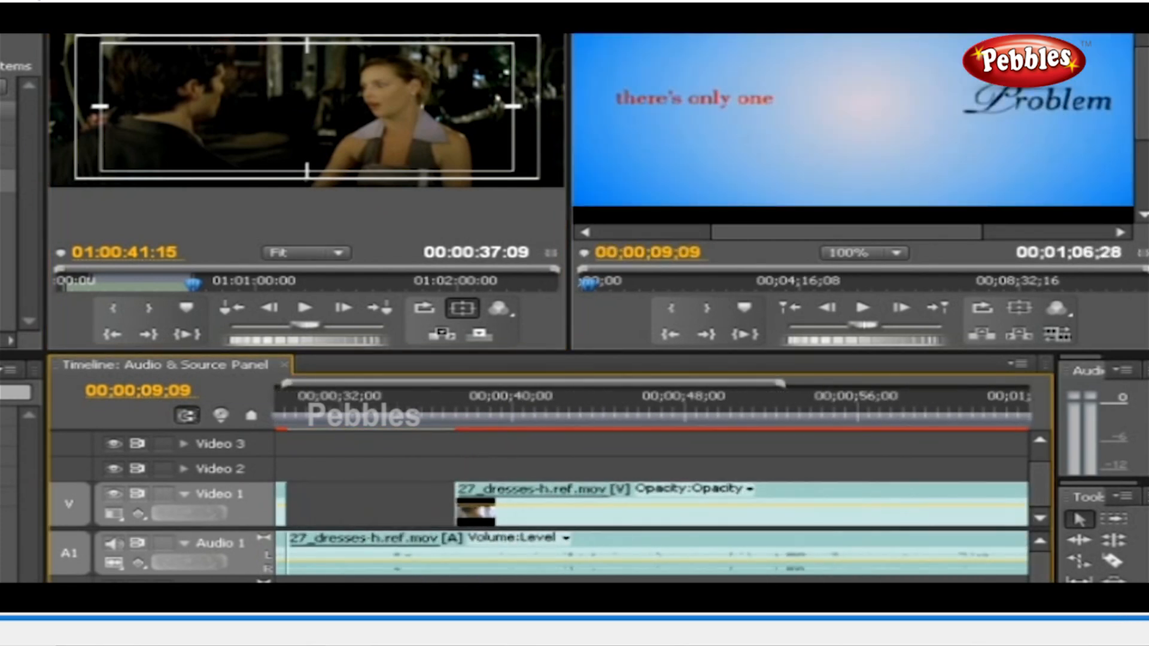
# - Delete both 27_dresses-h.ref.mov clips from the sequence and return the playhead to its start
pyautogui.moveTo(410, 551); pyautogui.dragTo(446, 547)
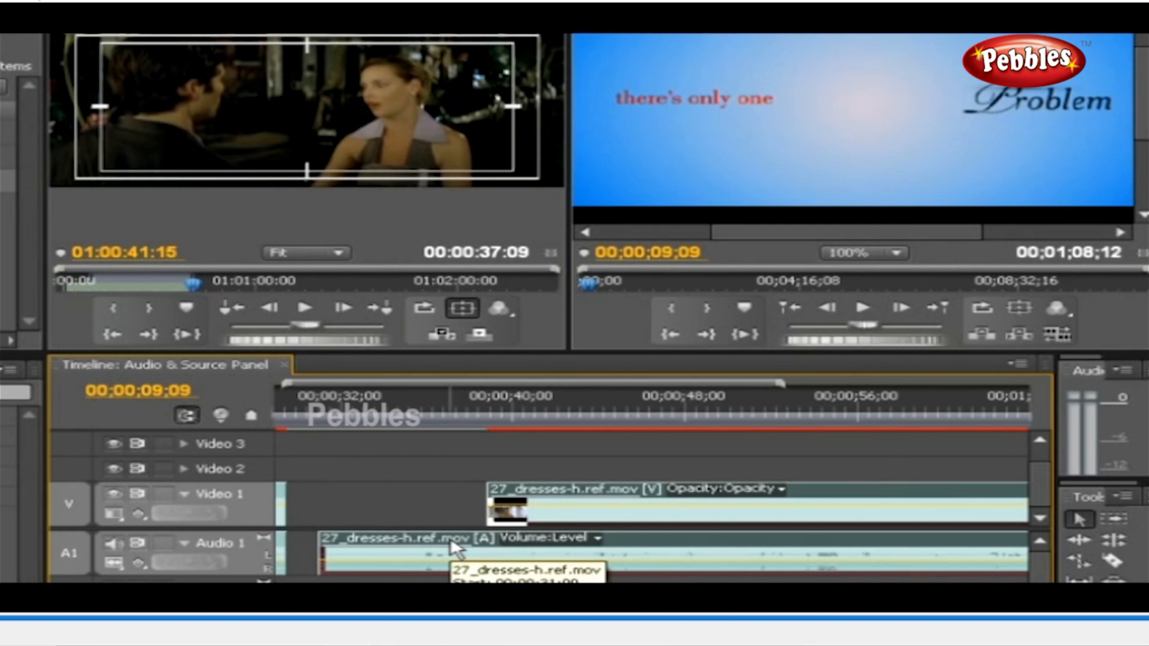
pyautogui.press('Delete')
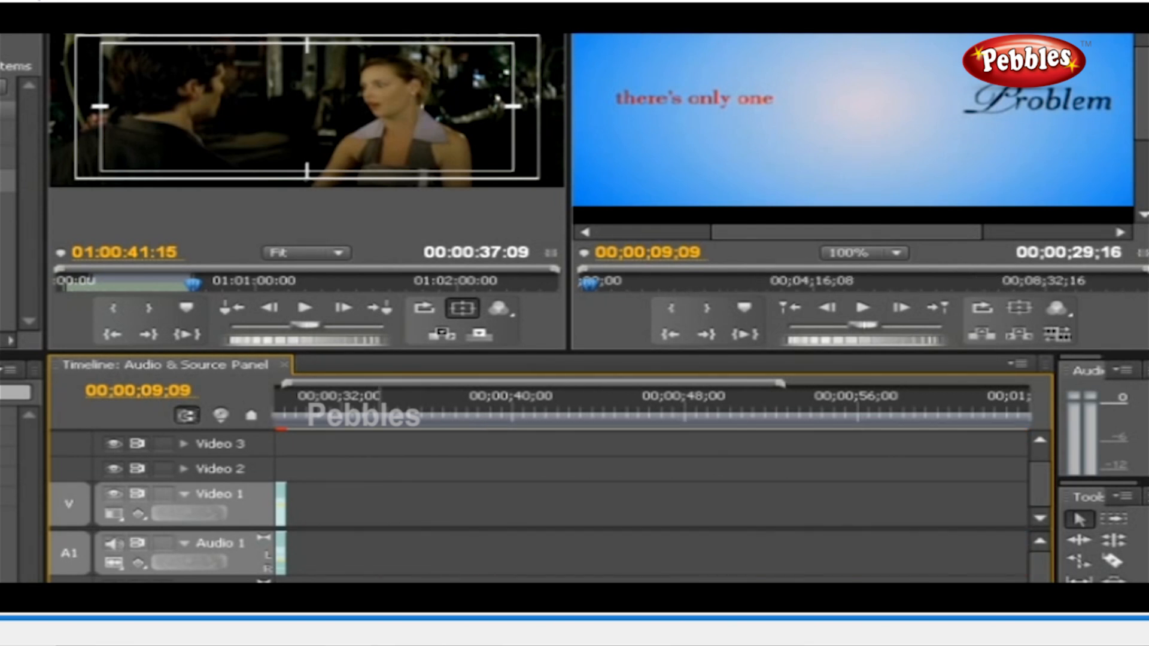
pyautogui.moveTo(380, 599); pyautogui.dragTo(338, 598)
pyautogui.click(429, 489)
pyautogui.press('Delete')
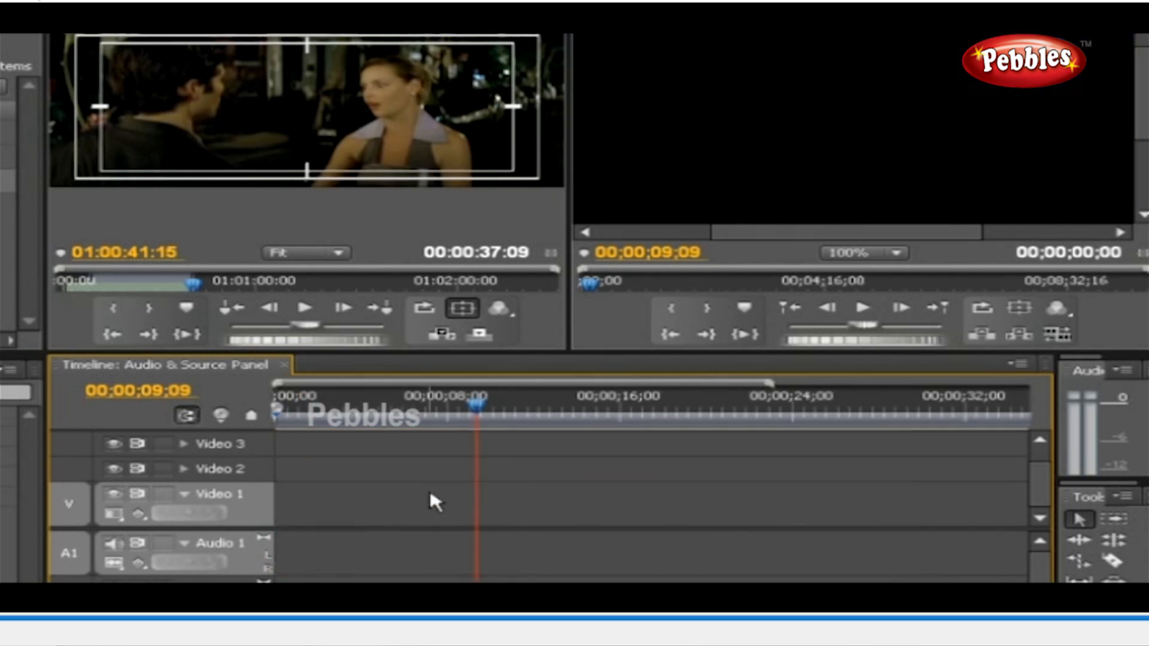
pyautogui.press('Home')
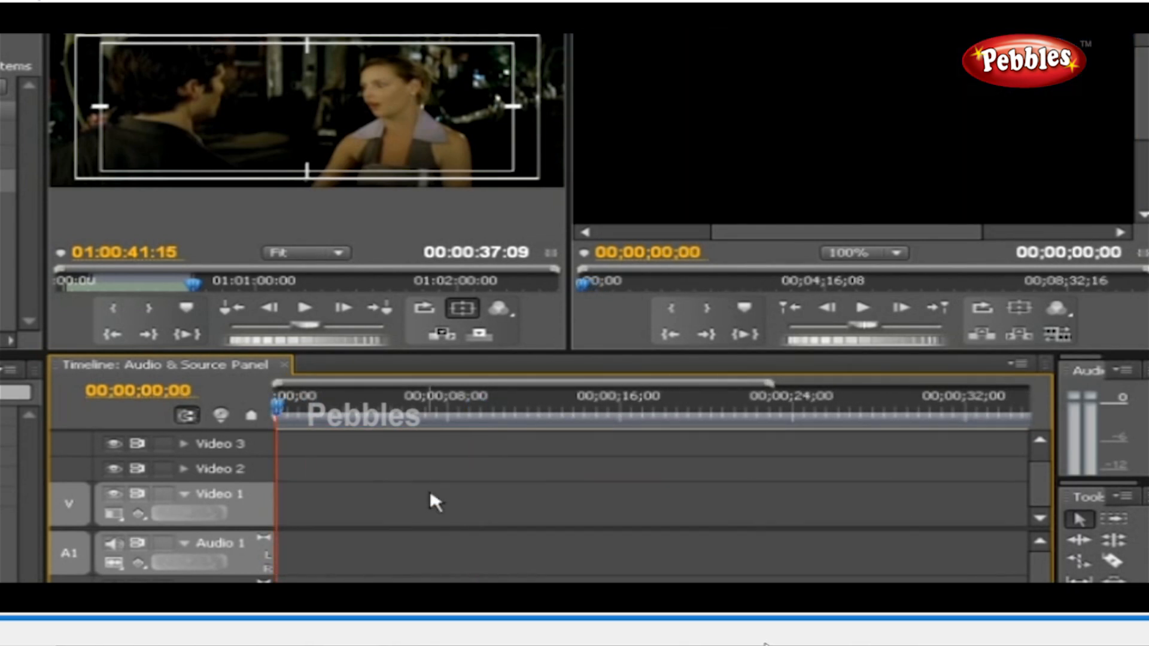